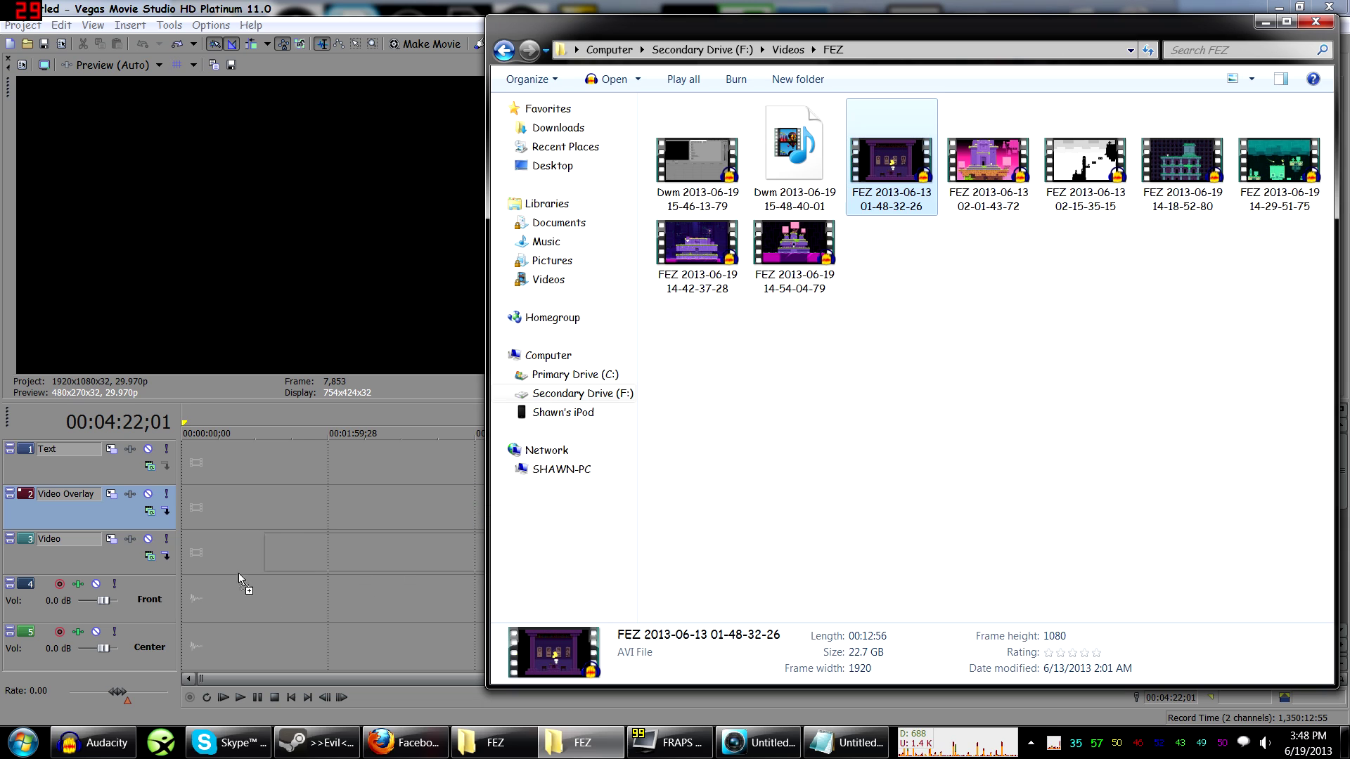
pyautogui.click(350, 465)
pyautogui.click(238, 470)
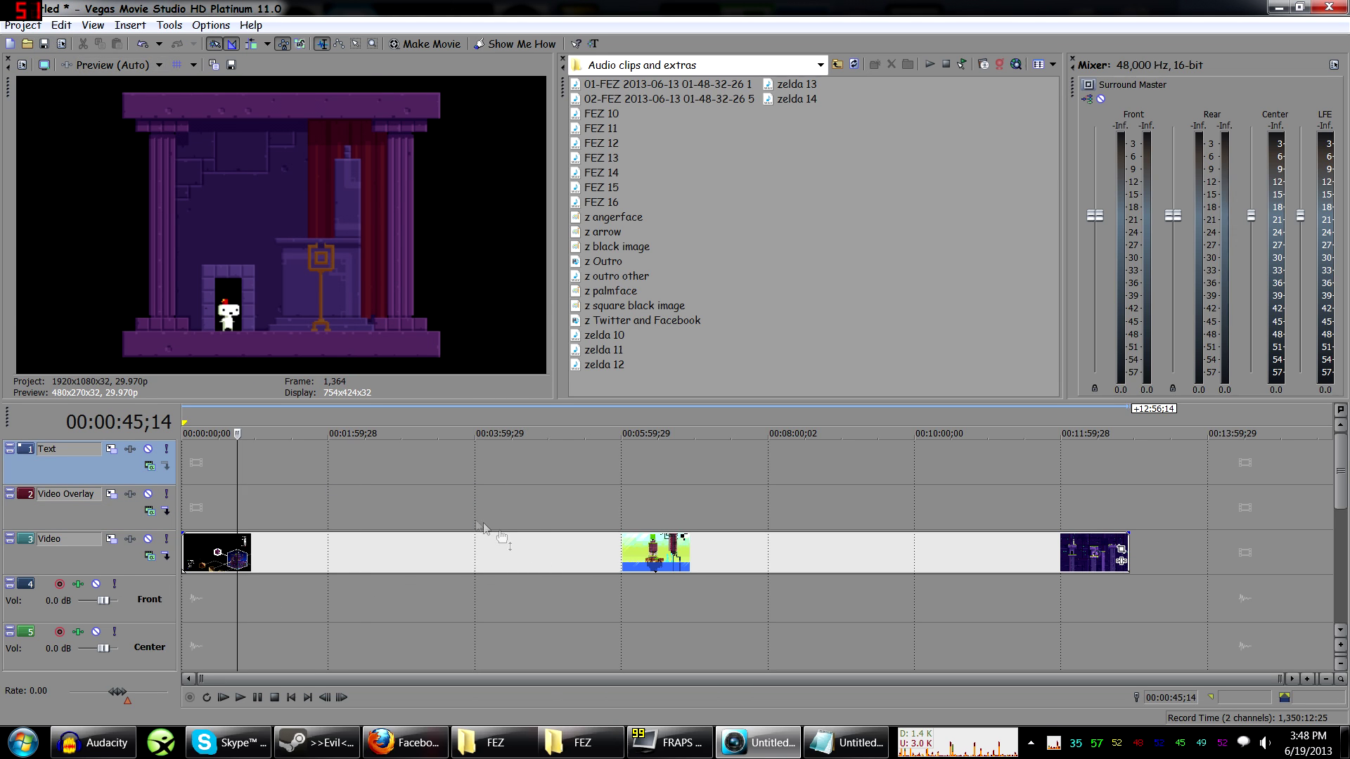
# Step: Preview frames at various points along the FEZ clip to choose a section to isolate
pyautogui.click(312, 505)
pyautogui.click(255, 496)
pyautogui.click(505, 492)
pyautogui.click(643, 494)
pyautogui.click(337, 491)
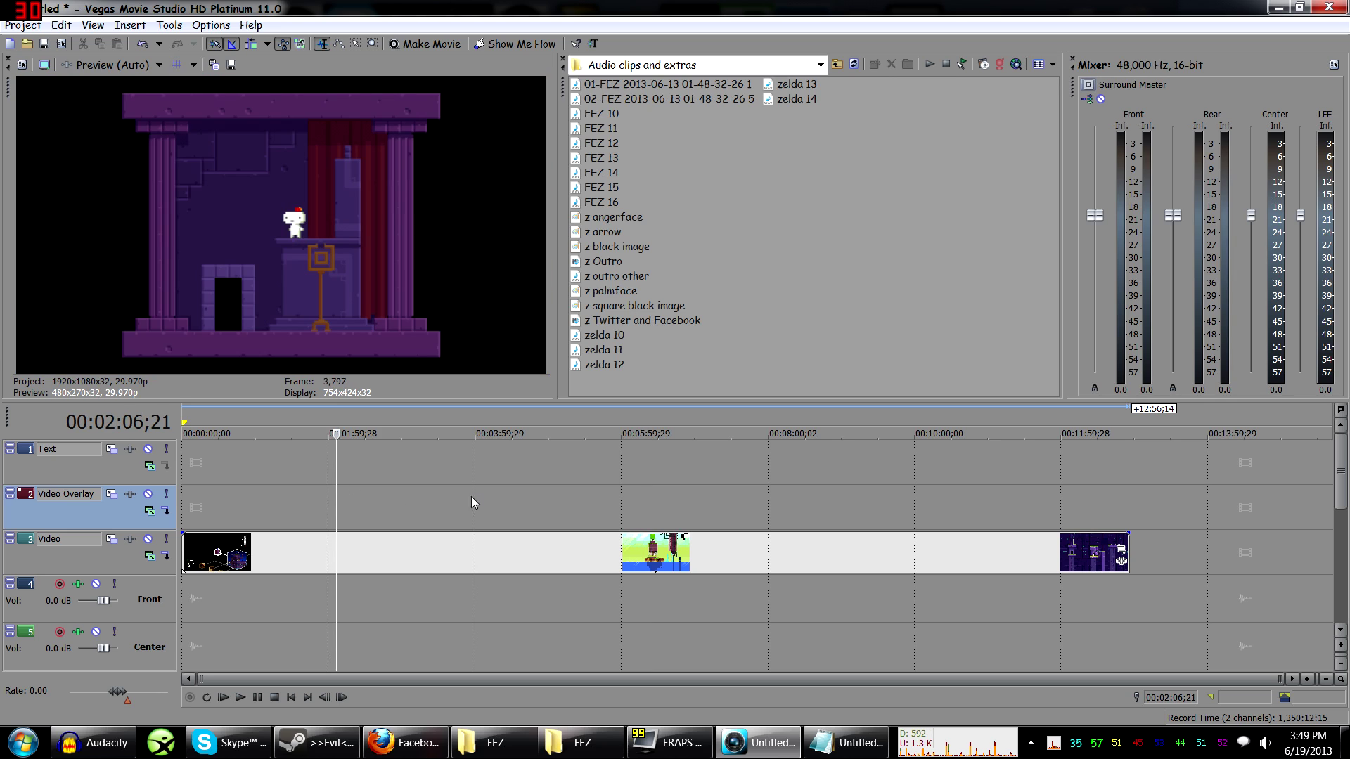
pyautogui.click(608, 498)
pyautogui.click(662, 492)
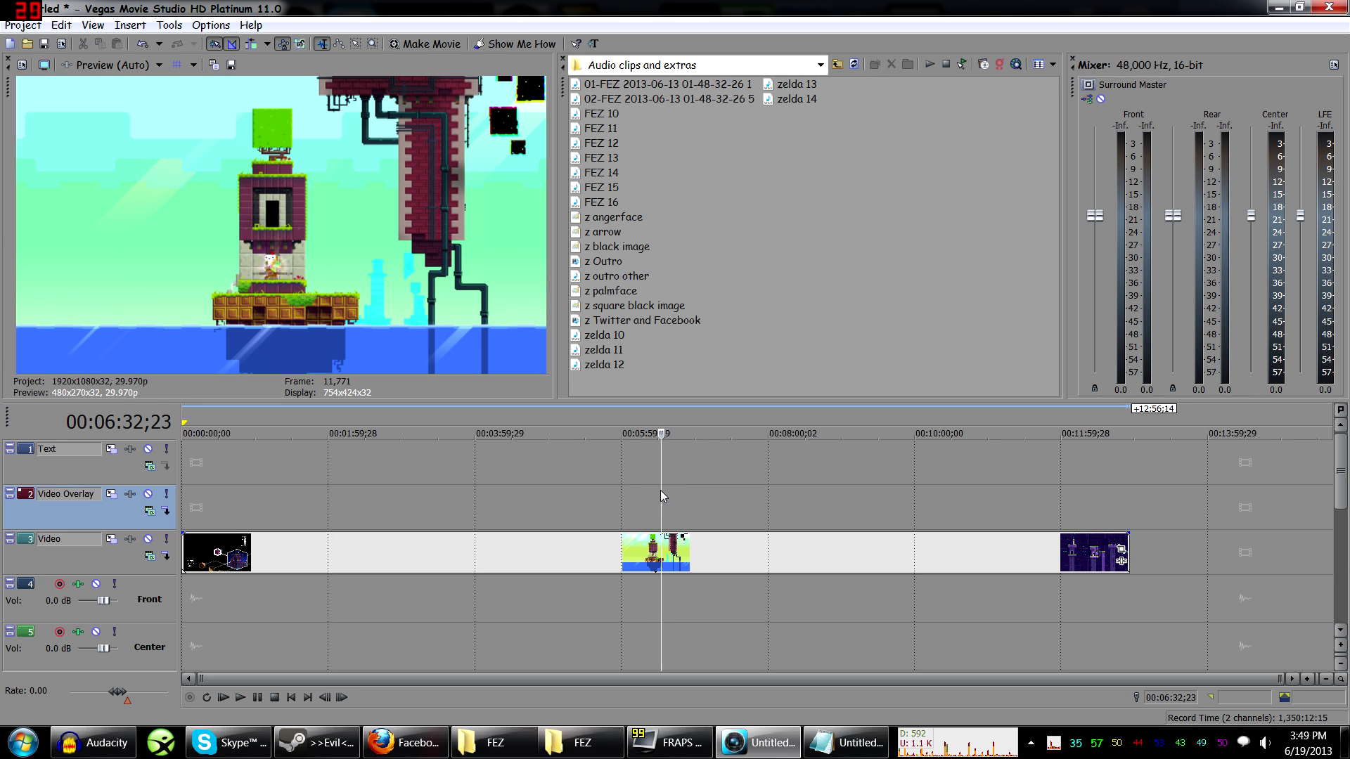
pyautogui.click(699, 488)
pyautogui.click(765, 488)
pyautogui.click(851, 496)
pyautogui.click(943, 496)
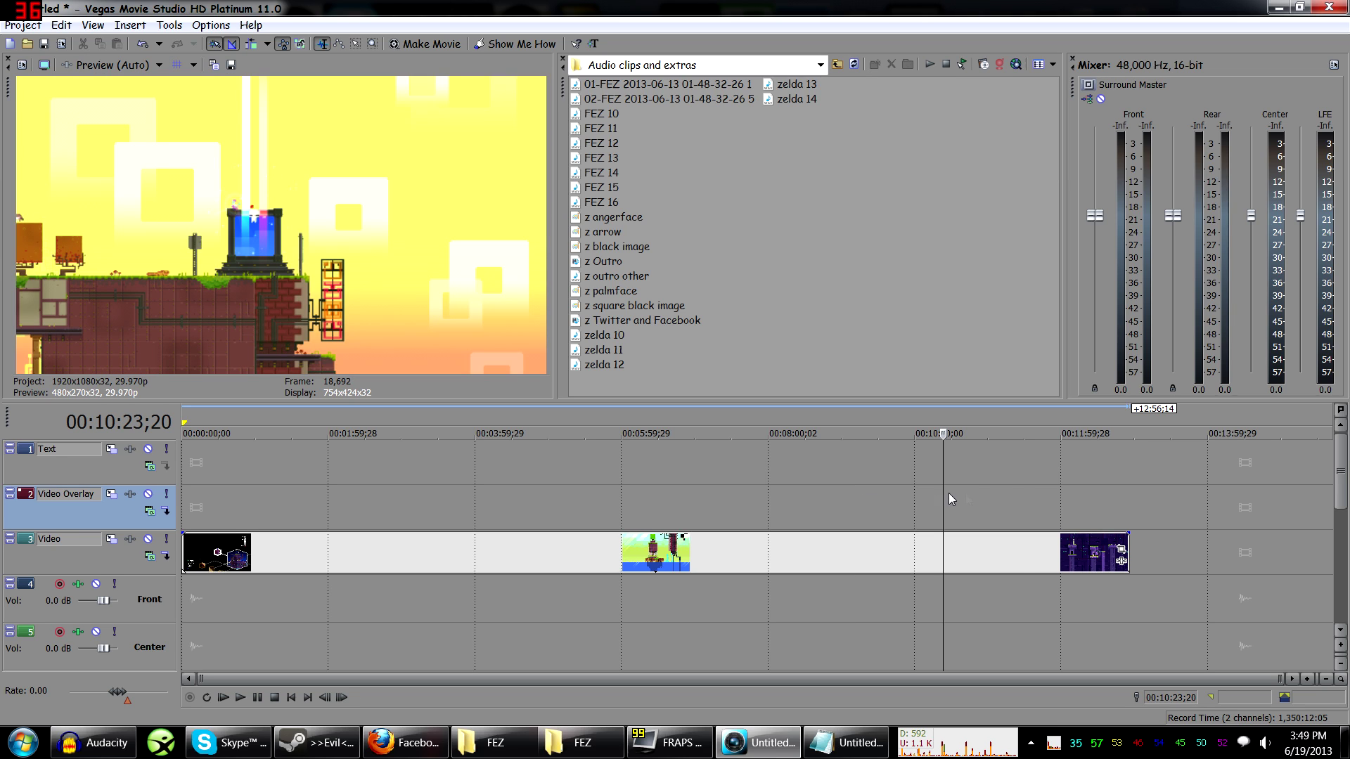
pyautogui.click(1022, 495)
pyautogui.click(972, 497)
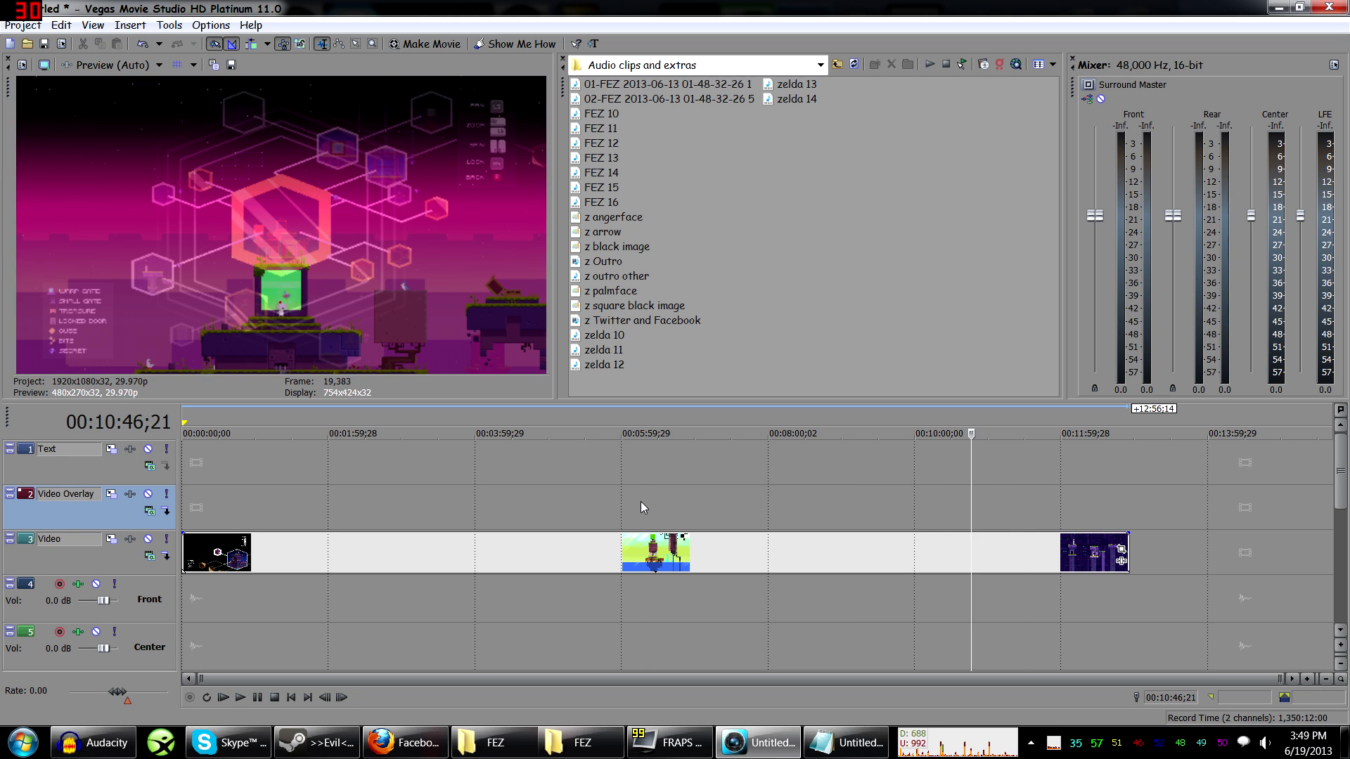
# Step: Split the FEZ clip on the Video track at 00:06:16;03 and again at 00:07:13;20
pyautogui.click(640, 500)
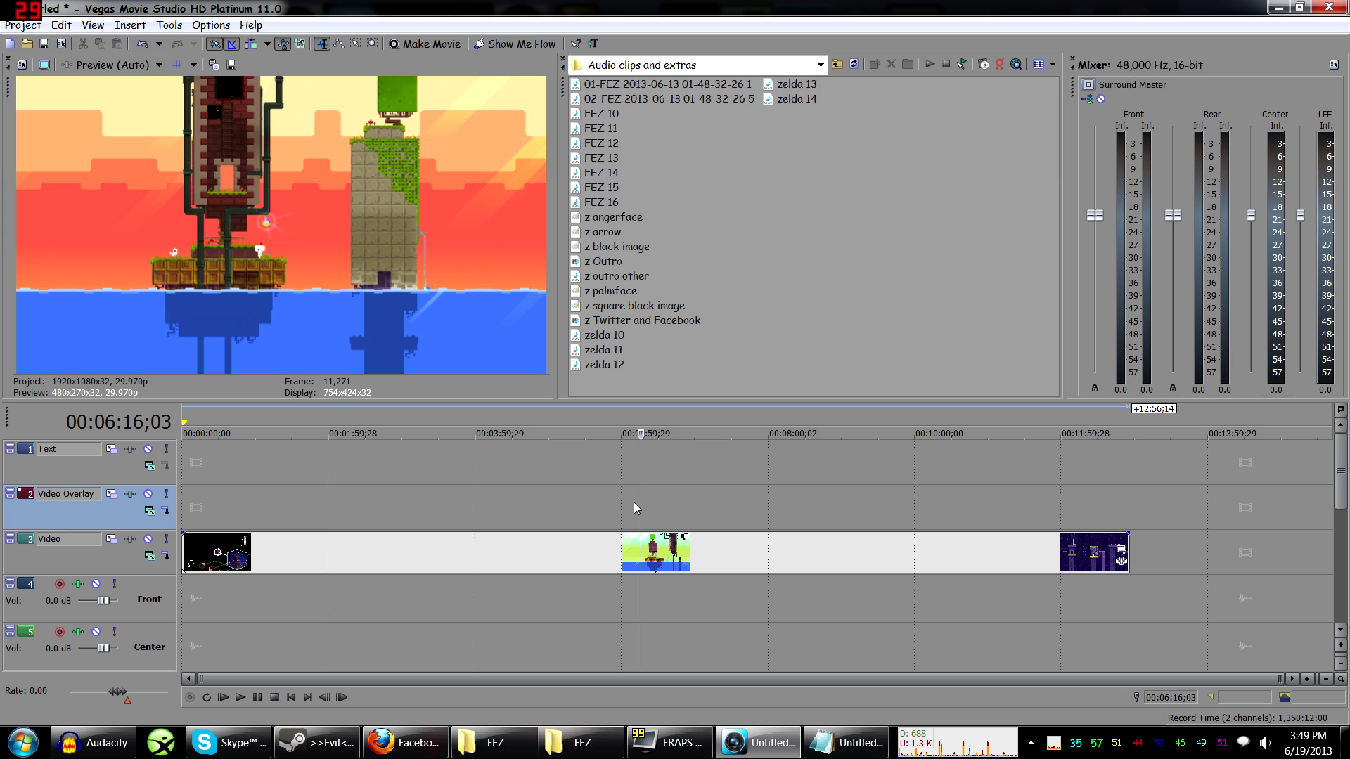
pyautogui.press('s')
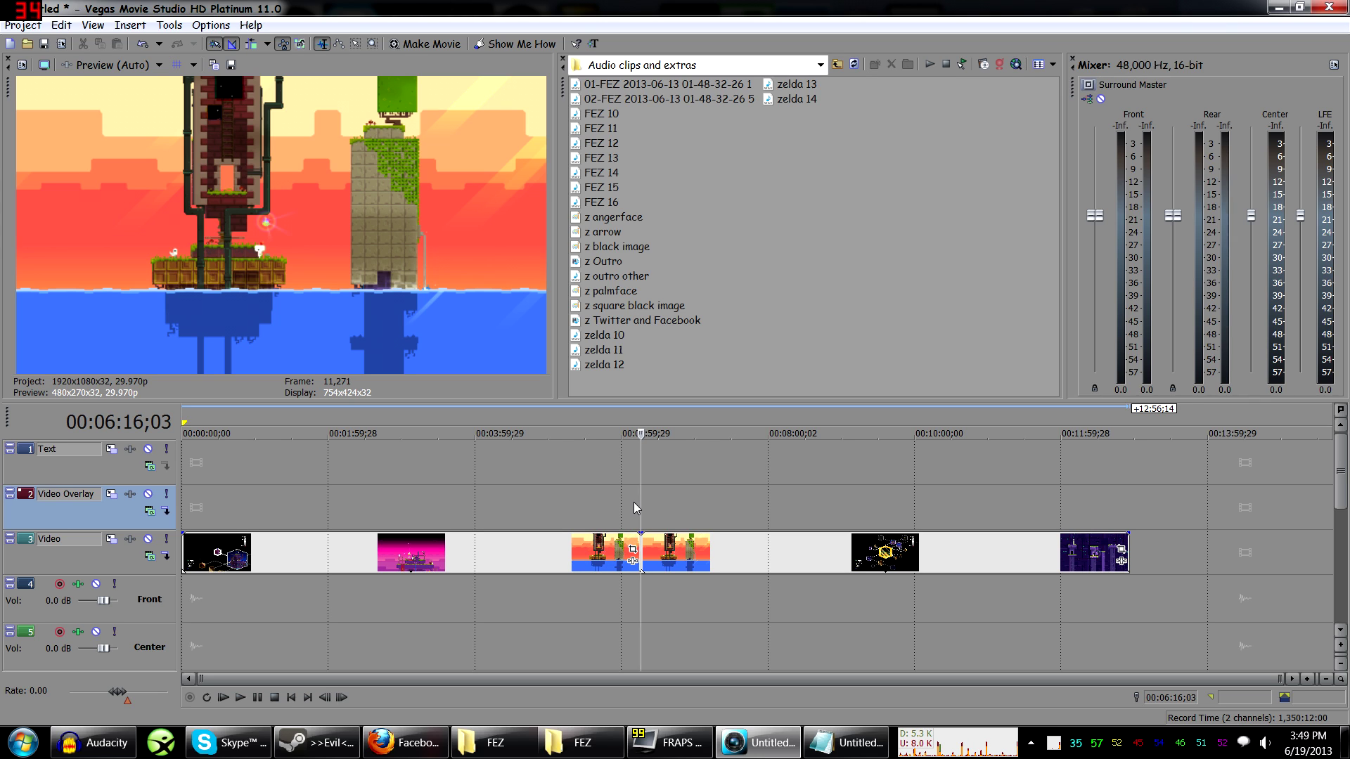
pyautogui.moveTo(661, 548); pyautogui.dragTo(693, 572)
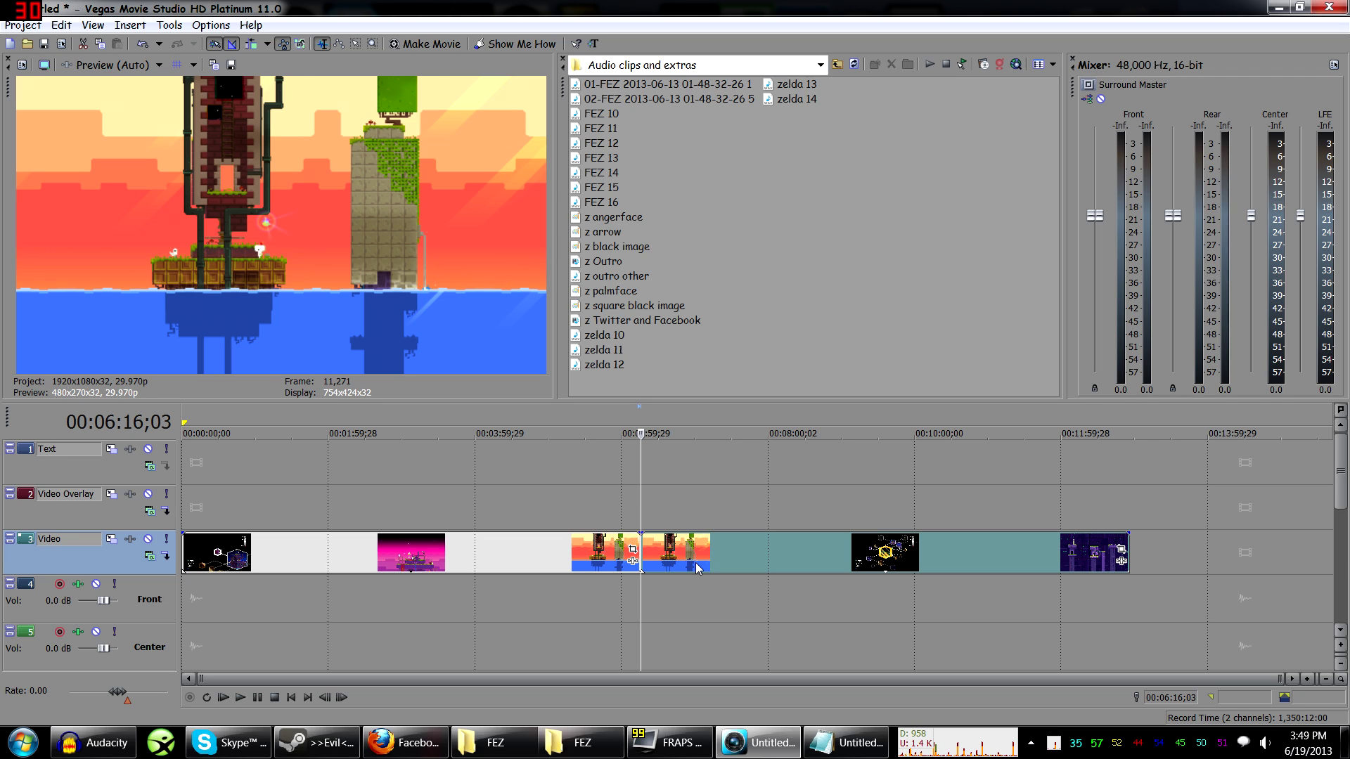
pyautogui.click(711, 517)
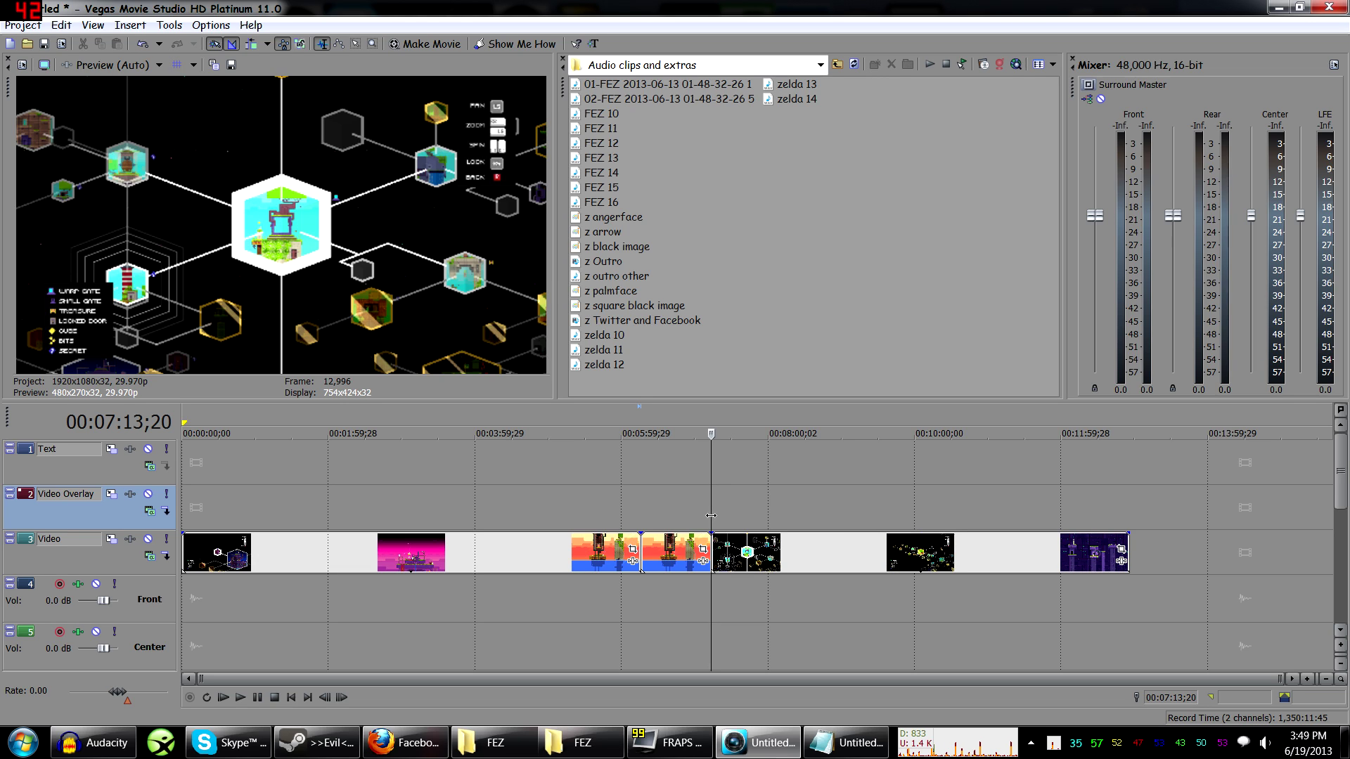
# Step: Move the section after the second cut about 18 seconds later, shift the middle section, and return both against the cuts
pyautogui.click(762, 569)
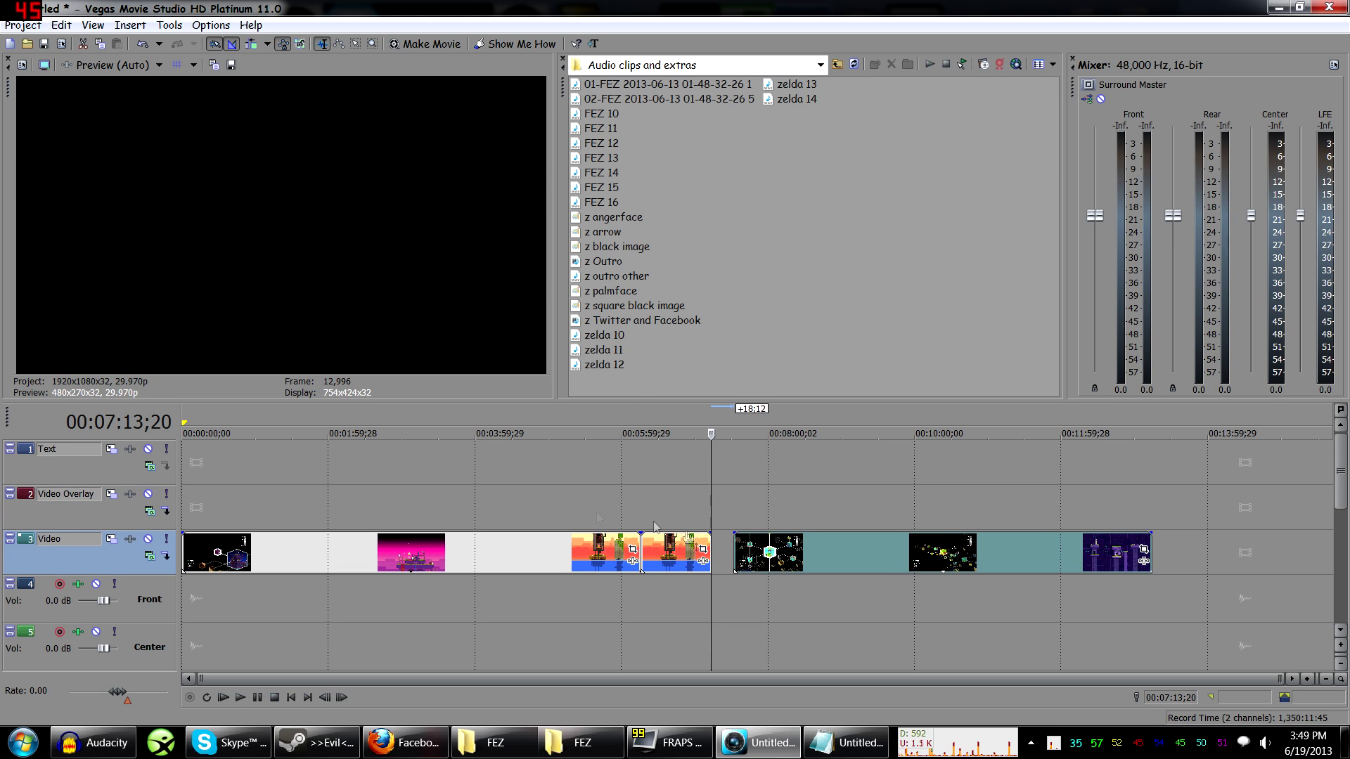
pyautogui.moveTo(687, 548)
pyautogui.mouseDown()
pyautogui.moveTo(701, 548)
pyautogui.moveTo(689, 553)
pyautogui.mouseUp()
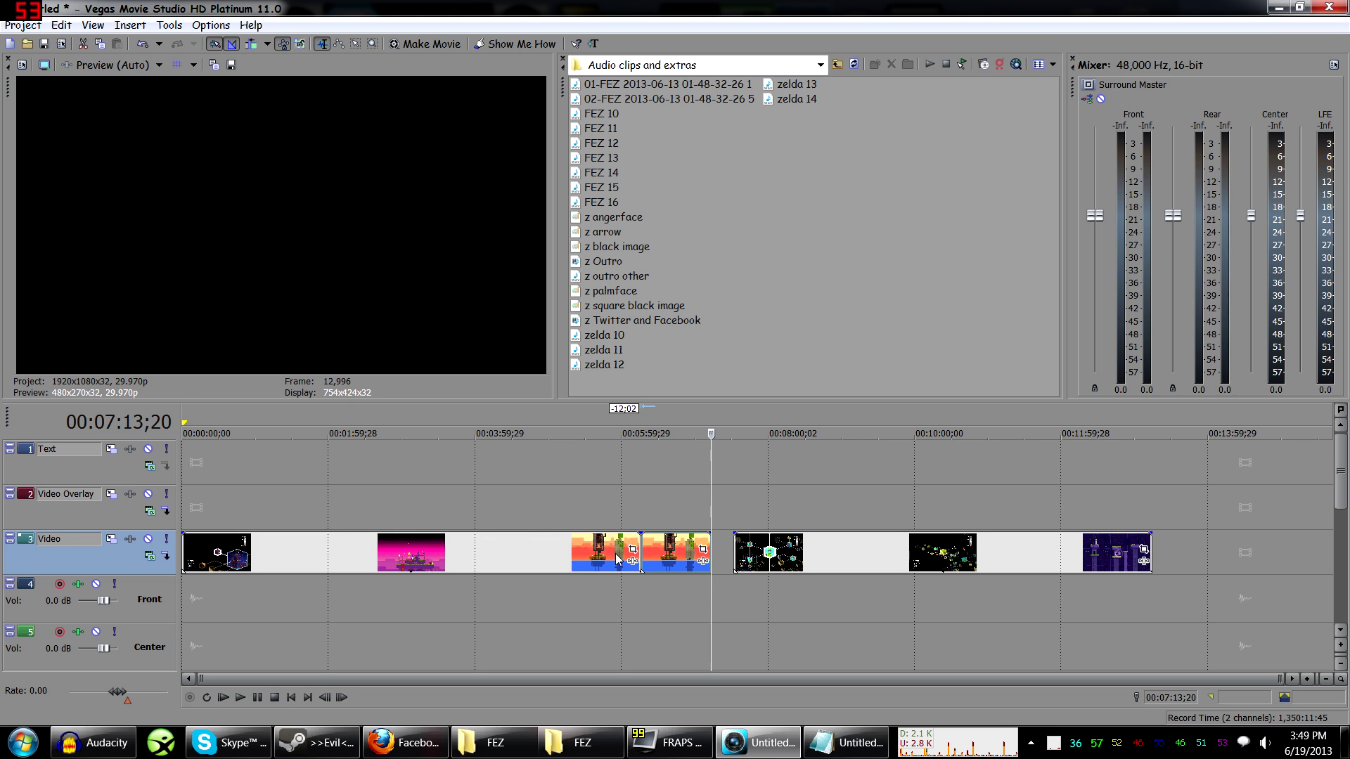
pyautogui.moveTo(767, 548); pyautogui.dragTo(746, 546)
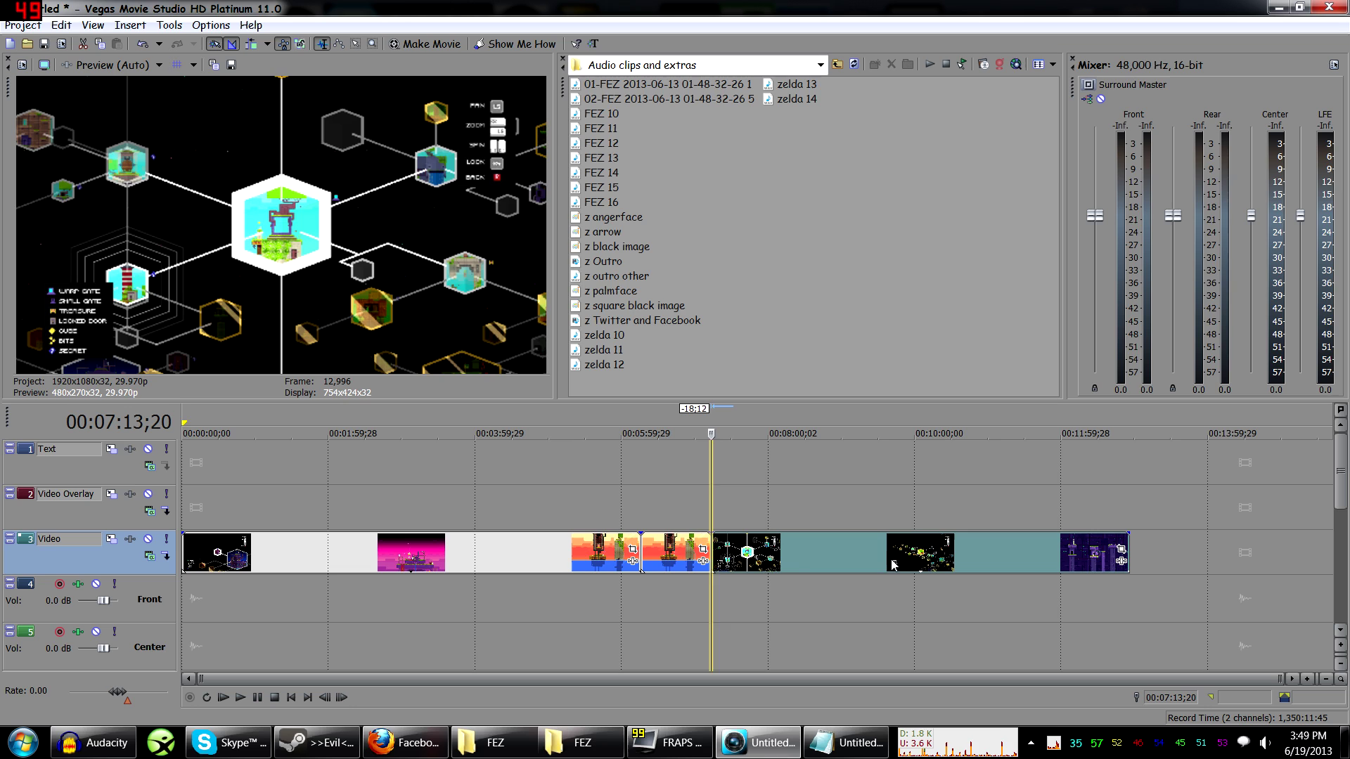
# Step: Open Event Pan/Crop for the middle section and preview frames along its keyframe timeline, returning to 00:00:00;00
pyautogui.click(704, 549)
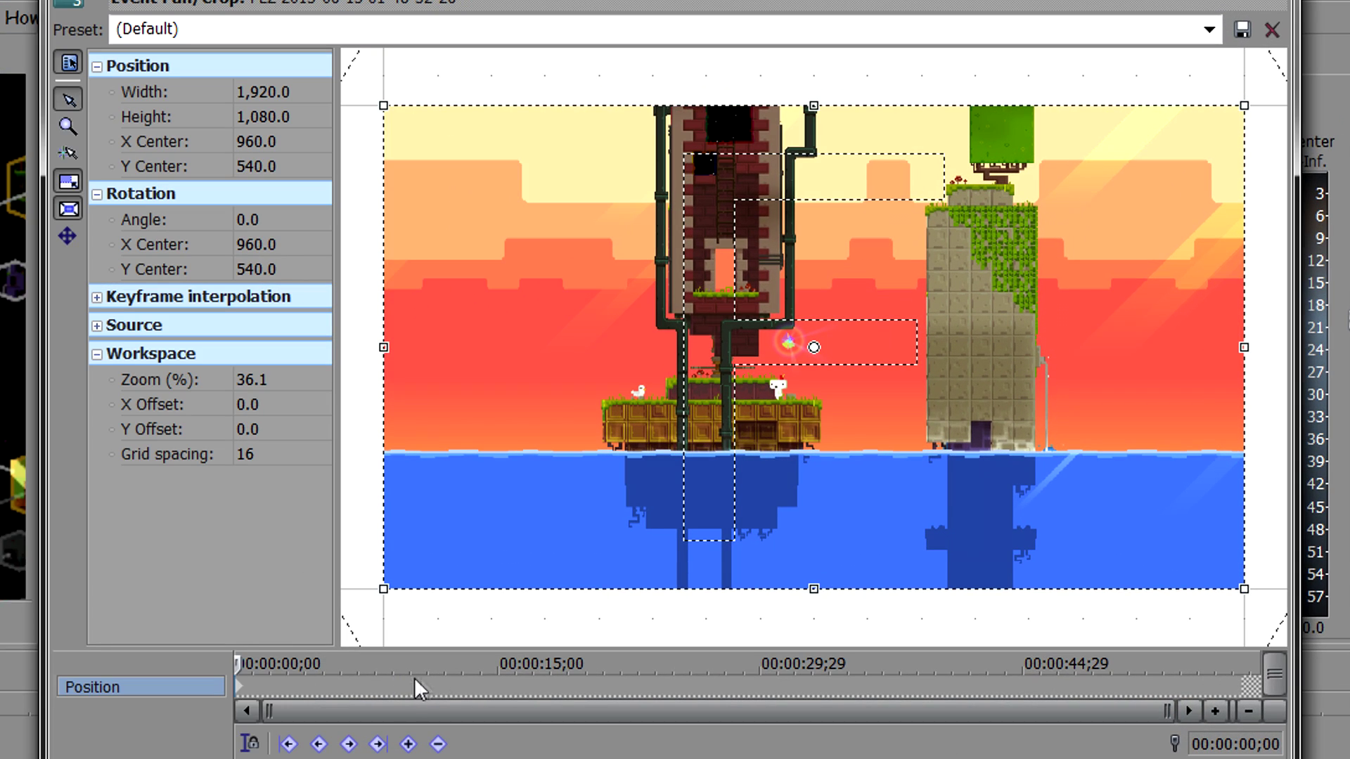
pyautogui.click(1228, 690)
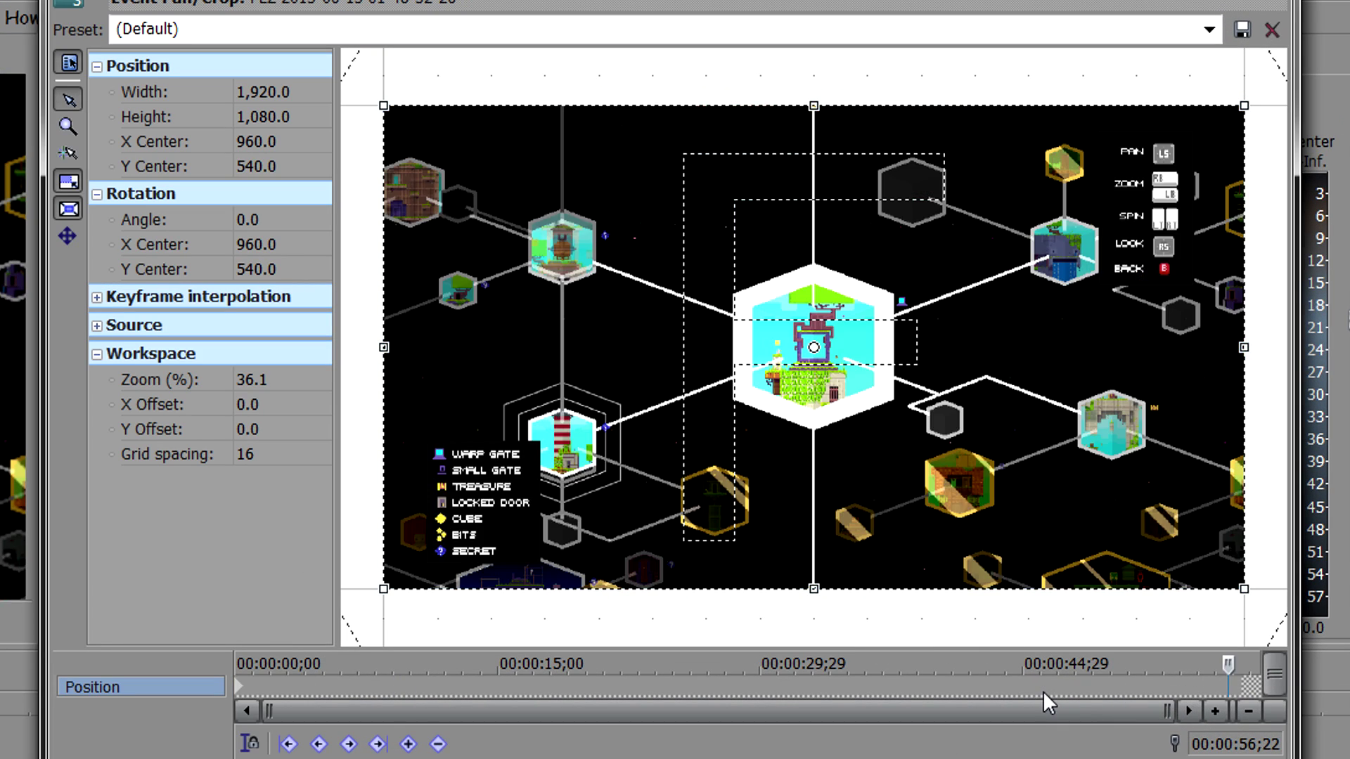
pyautogui.click(1044, 693)
pyautogui.click(784, 684)
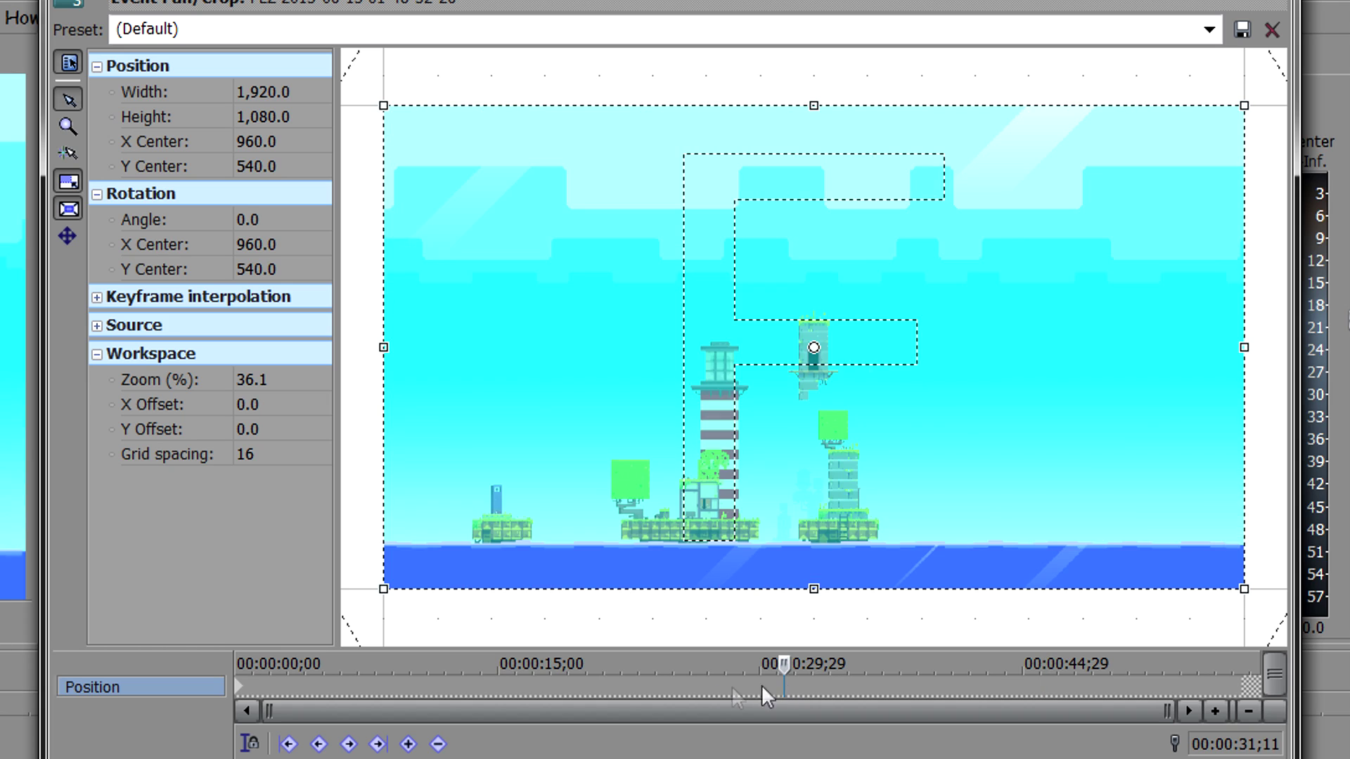
pyautogui.click(714, 686)
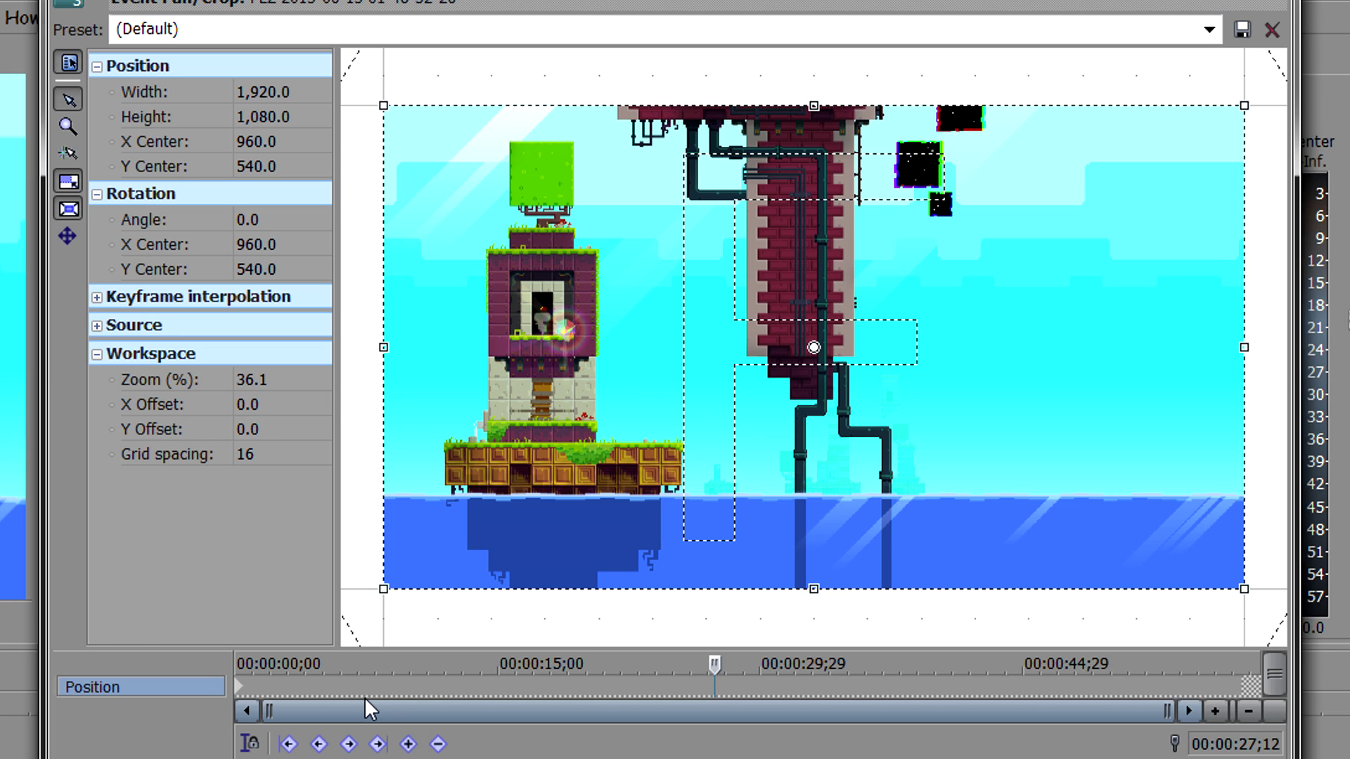
pyautogui.click(447, 686)
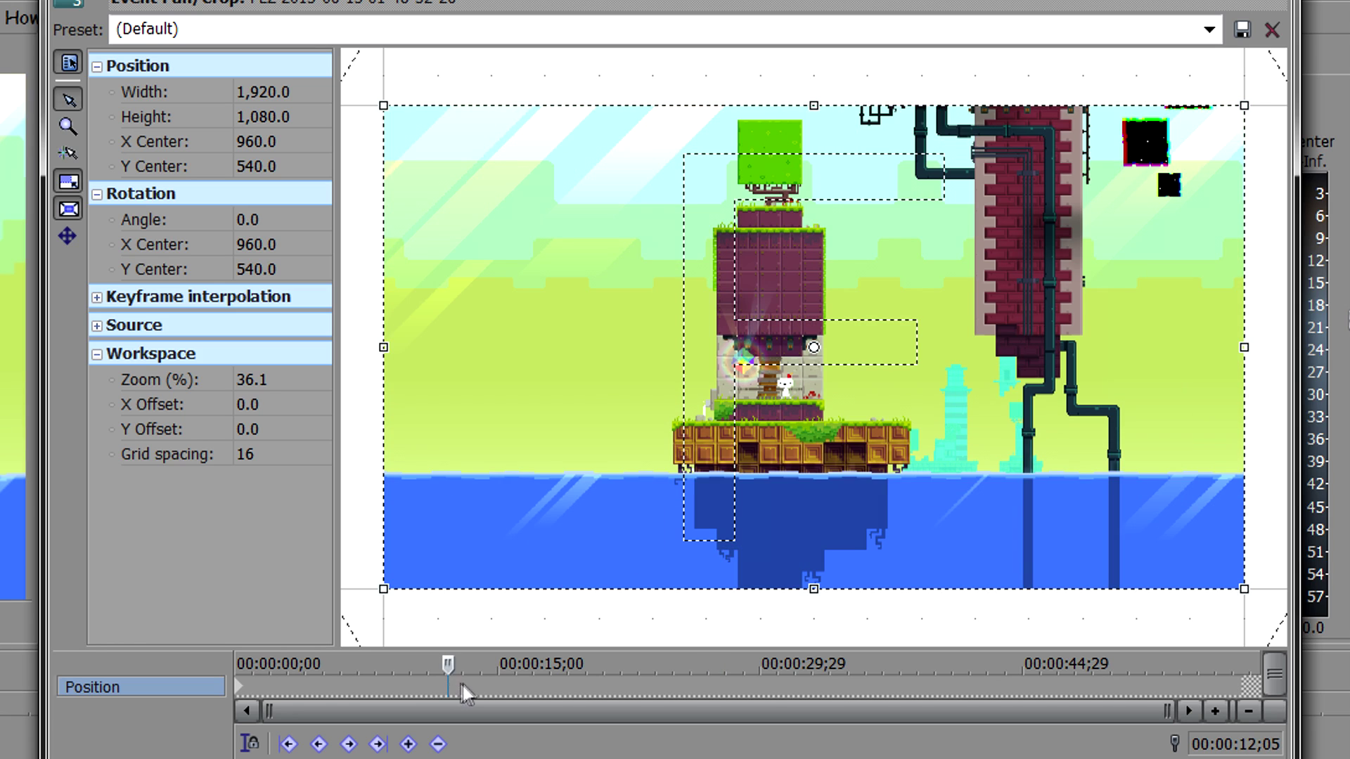
pyautogui.click(501, 685)
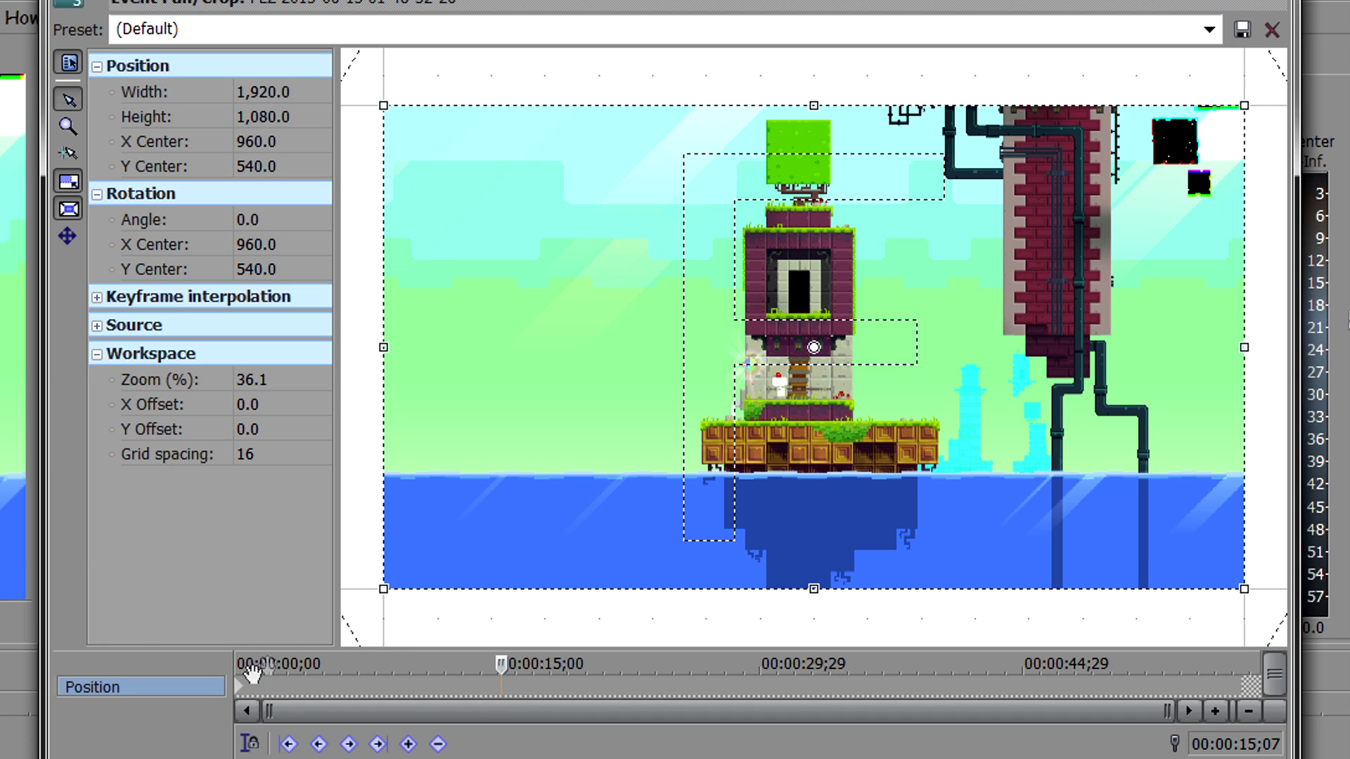
pyautogui.click(718, 680)
pyautogui.click(482, 683)
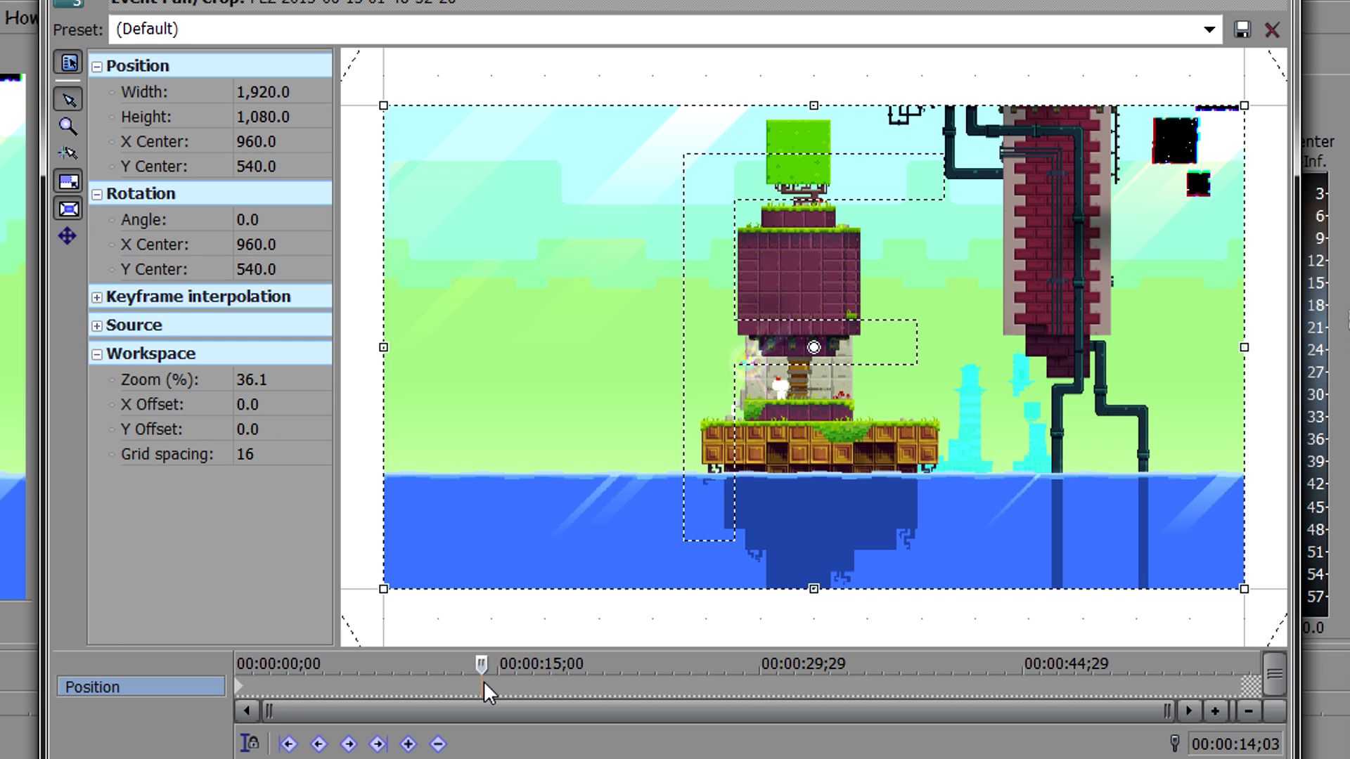
pyautogui.click(241, 686)
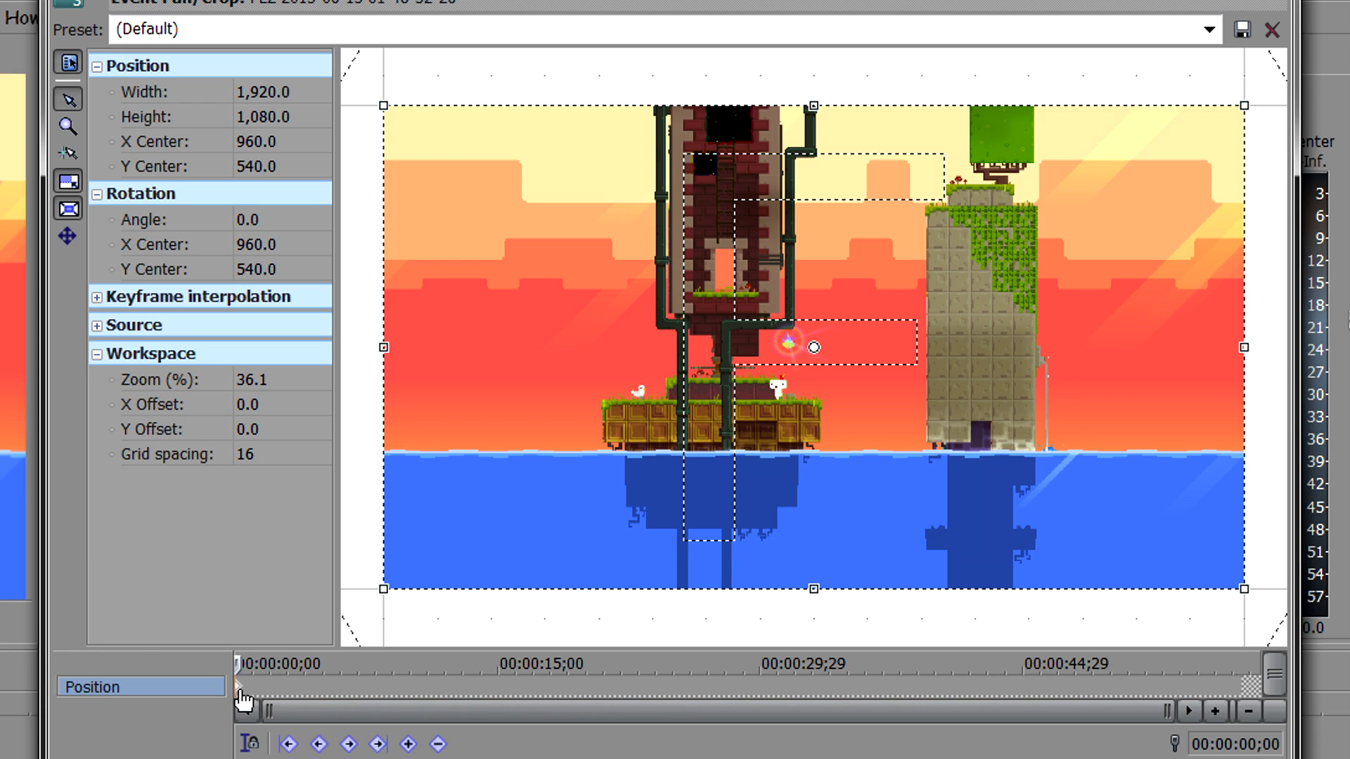
# Step: Try a crop frame of about 946 by 532 centred at about 885, 618, and undo both changes
pyautogui.moveTo(386, 594); pyautogui.dragTo(560, 470)
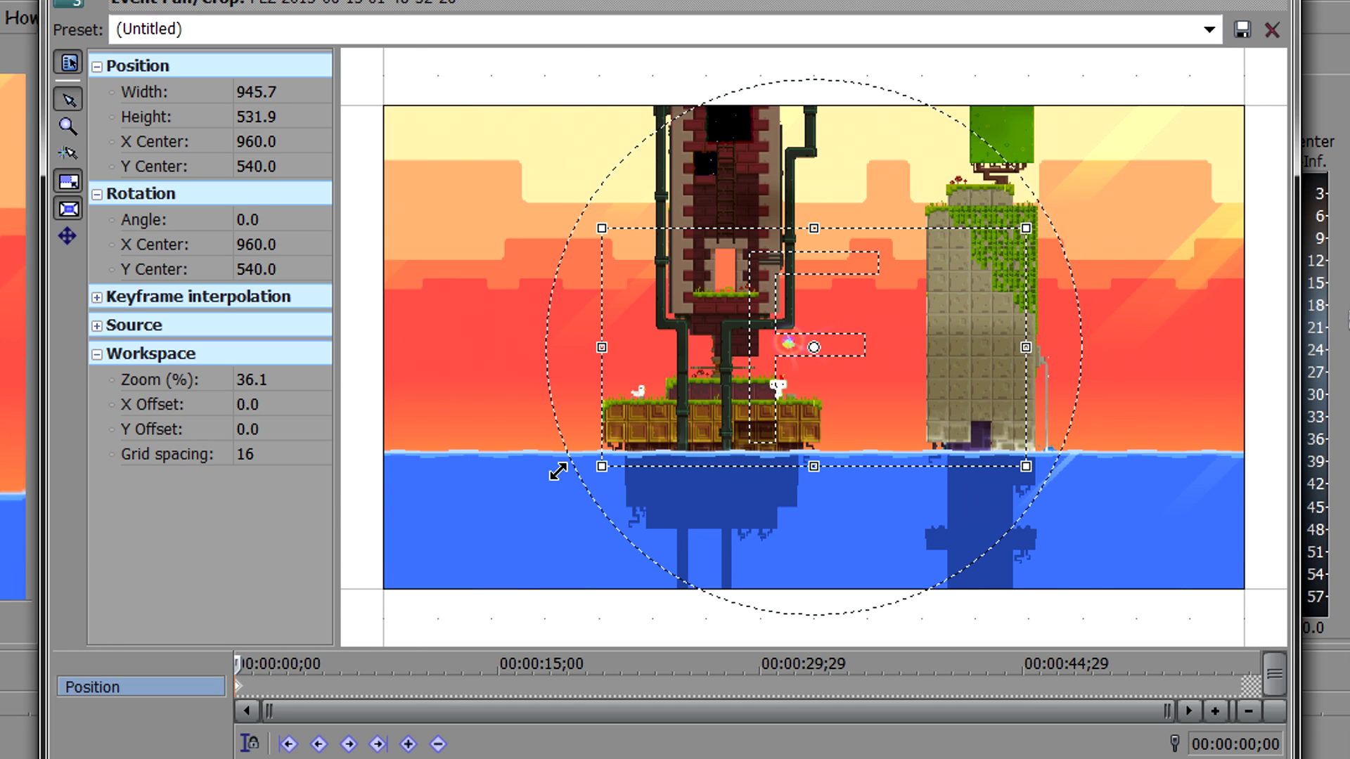
pyautogui.moveTo(901, 365); pyautogui.dragTo(856, 394)
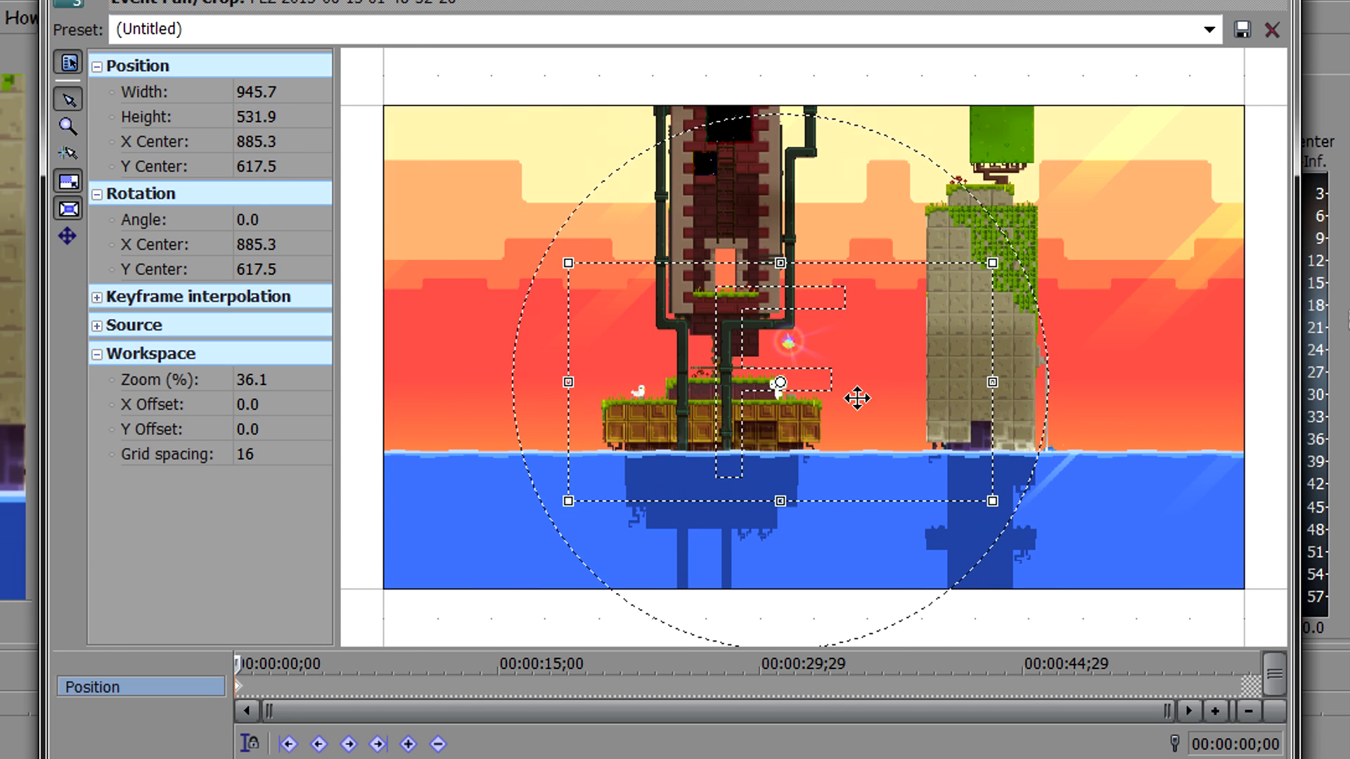
pyautogui.hotkey('ctrl', 'z')
pyautogui.hotkey('ctrl', 'z')
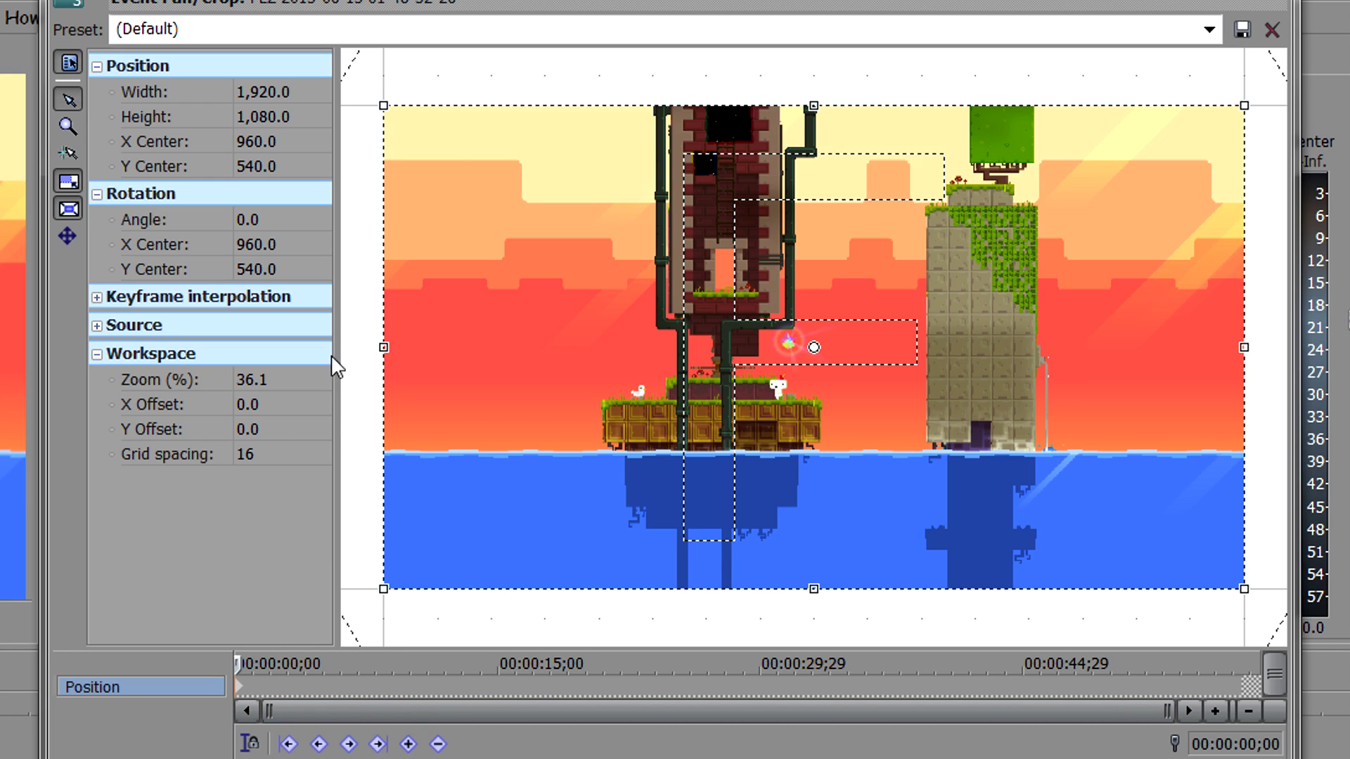
# Step: Try resizing the crop frame from a corner with the aspect ratio lock on and off, undoing each change
pyautogui.moveTo(382, 103); pyautogui.dragTo(558, 311)
pyautogui.hotkey('ctrl', 'z')
pyautogui.click(69, 183)
pyautogui.moveTo(383, 107); pyautogui.dragTo(473, 217)
pyautogui.hotkey('ctrl', 'z')
pyautogui.click(58, 178)
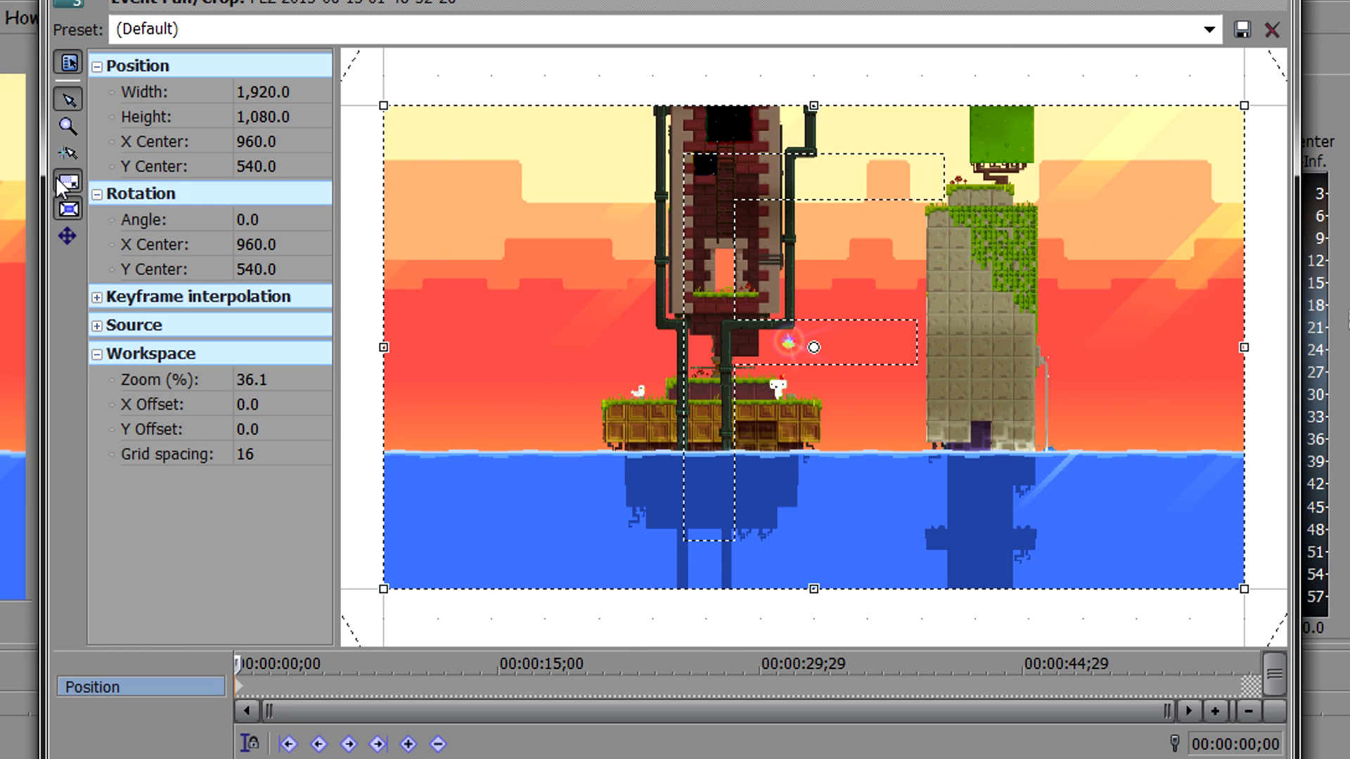
# Step: Try shrinking the crop frame about its centre to about 1,477 by 831 and other sizes, and undo the changes
pyautogui.moveTo(383, 105); pyautogui.dragTo(416, 156)
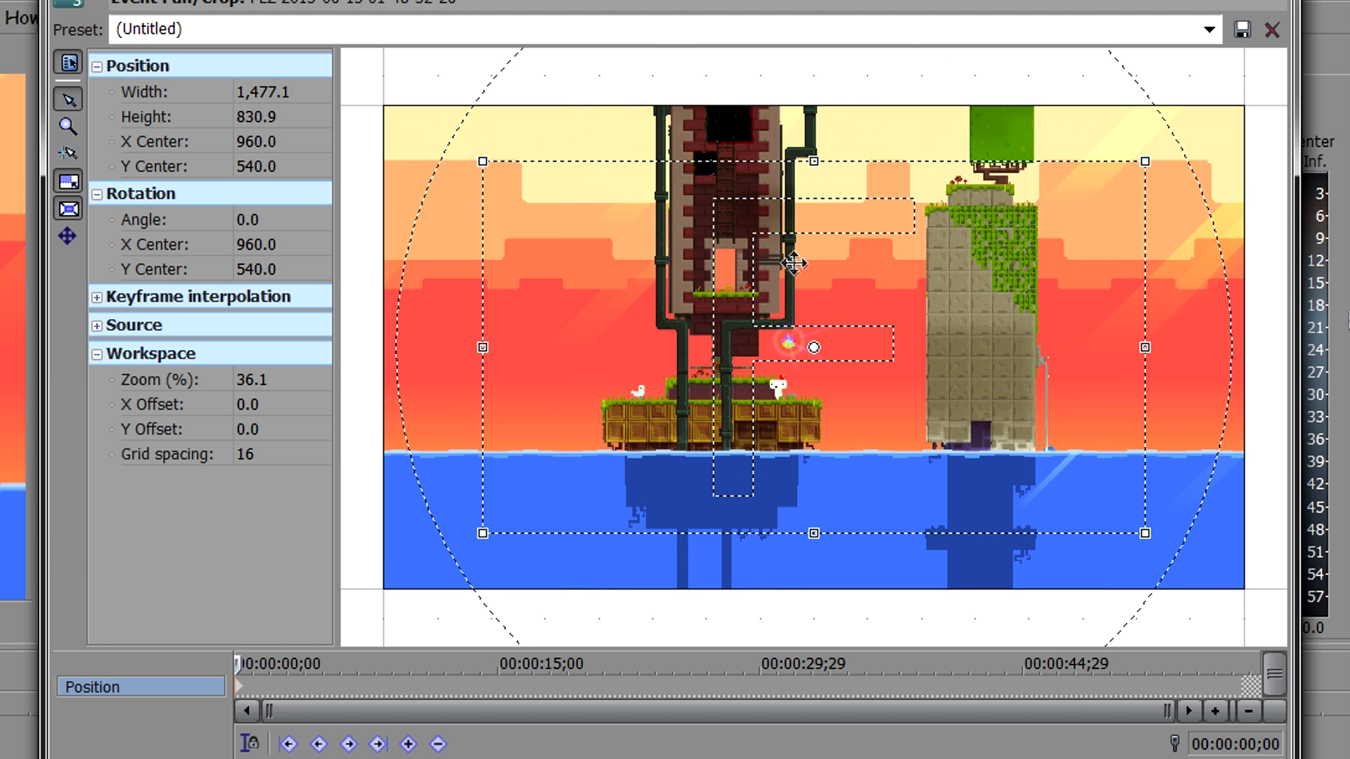
pyautogui.moveTo(482, 159); pyautogui.dragTo(1069, 178)
pyautogui.hotkey('ctrl', 'z')
pyautogui.hotkey('ctrl', 'z')
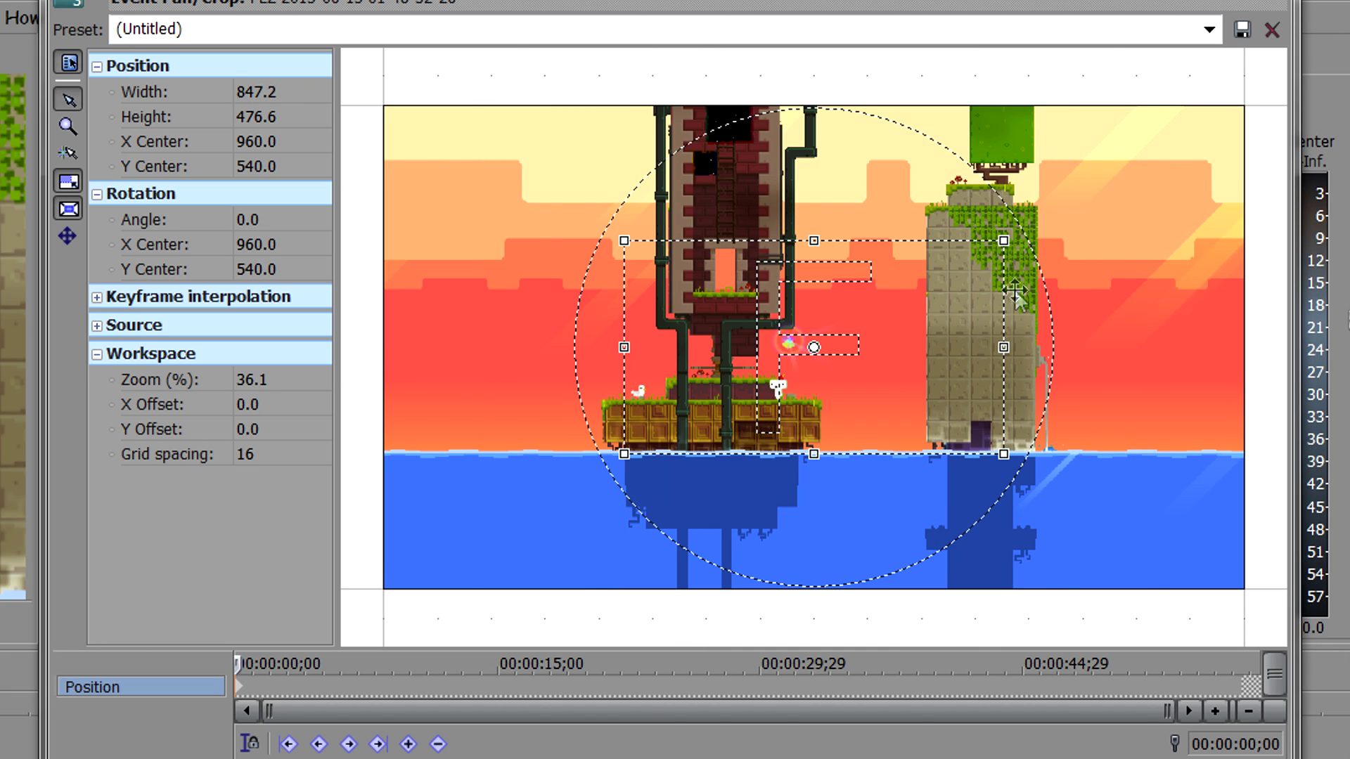
pyautogui.hotkey('ctrl', 'z')
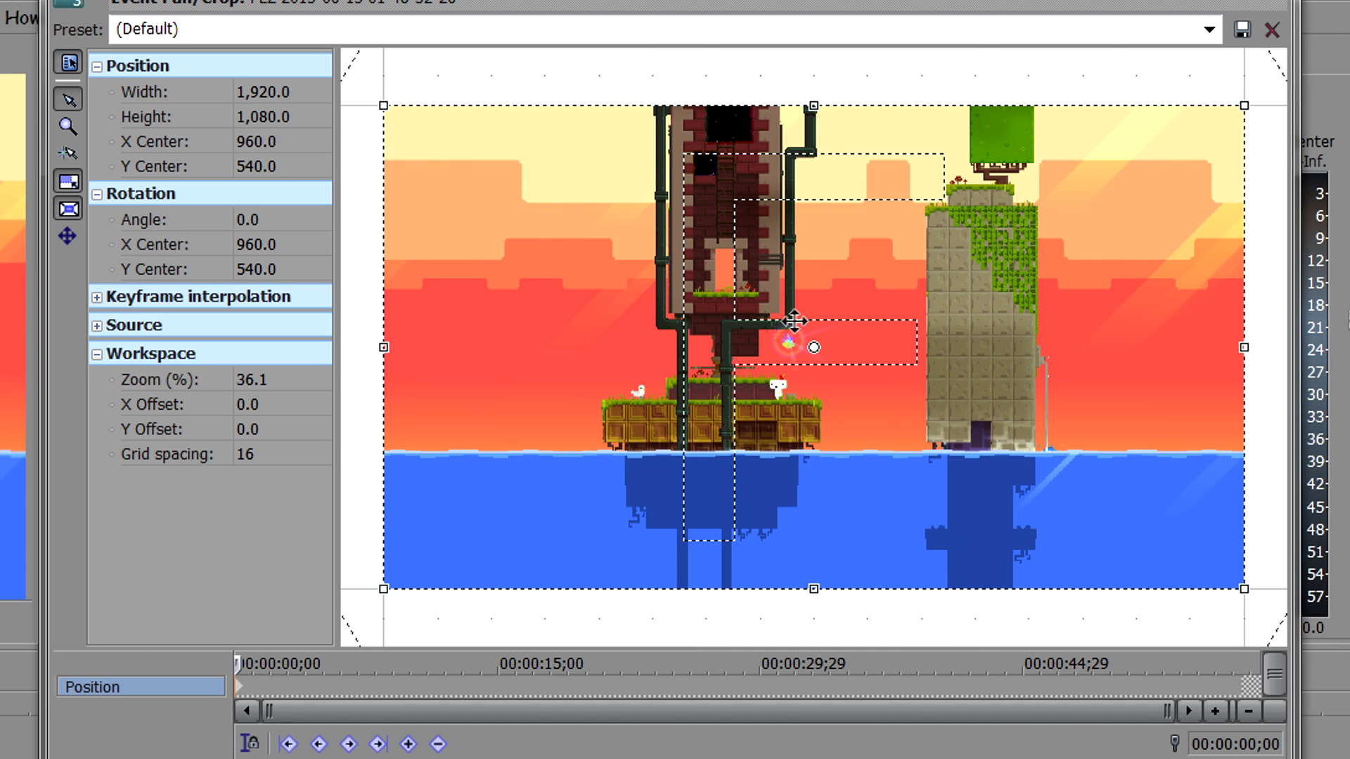
# Step: Place the Pan/Crop keyframe cursor at 00:00:00;10 on a magnified keyframe timeline
pyautogui.click(256, 690)
pyautogui.scroll(3, 447, 686)
pyautogui.scroll(2, 472, 689)
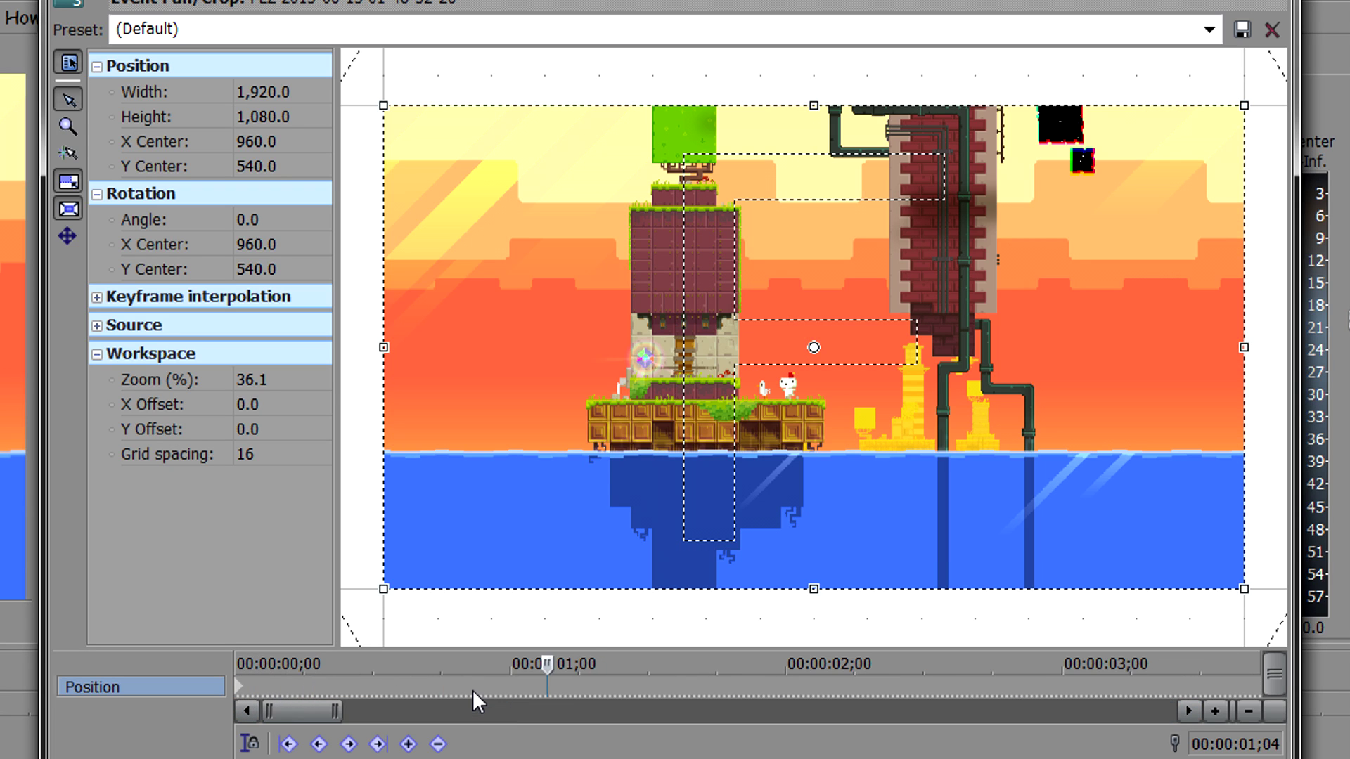
pyautogui.scroll(2, 473, 689)
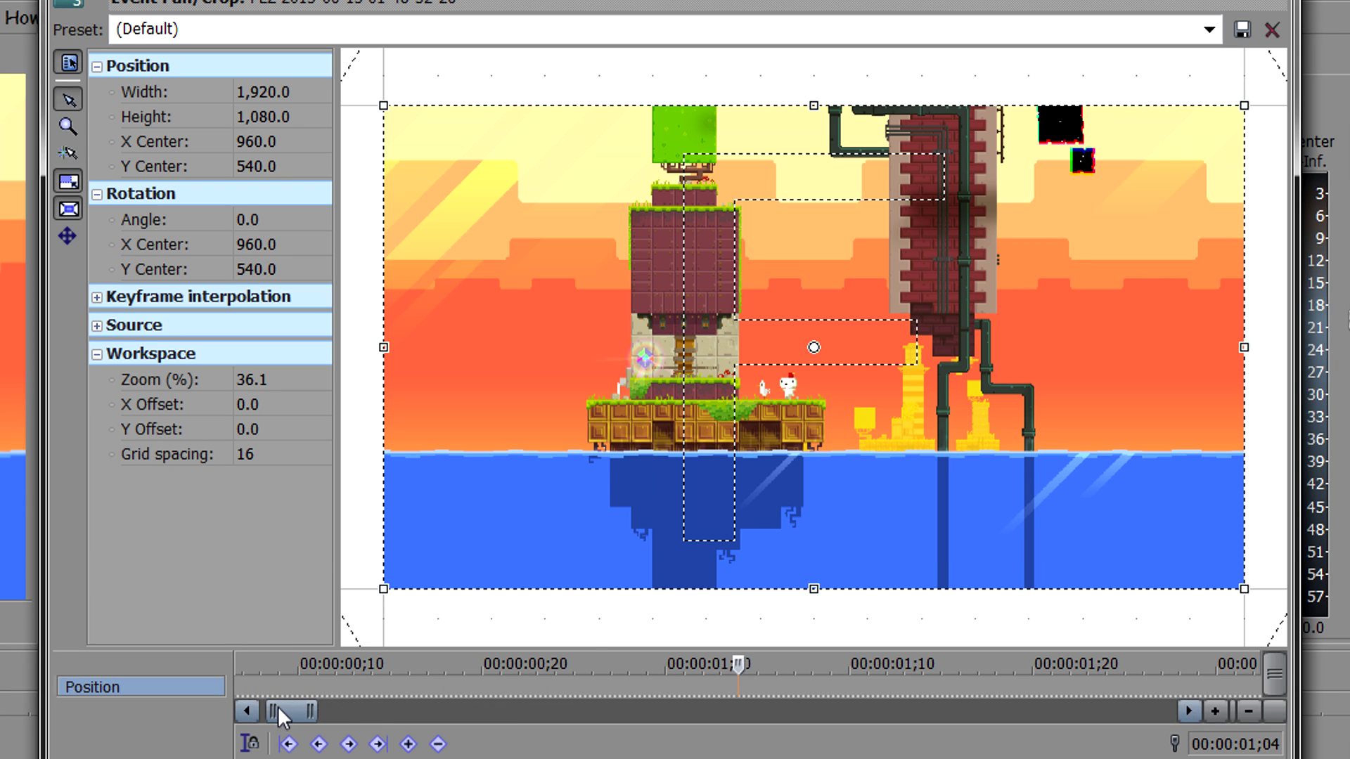
pyautogui.moveTo(301, 713); pyautogui.dragTo(286, 711)
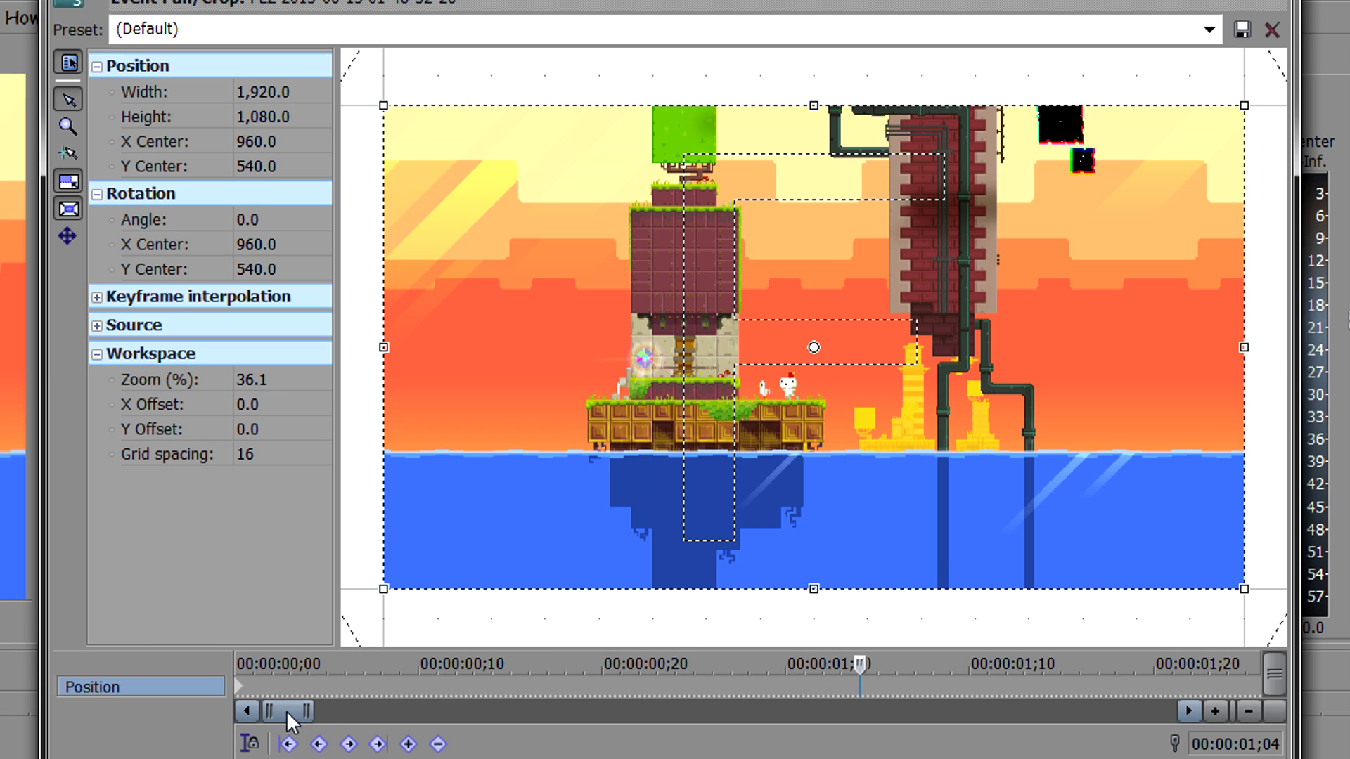
pyautogui.click(417, 681)
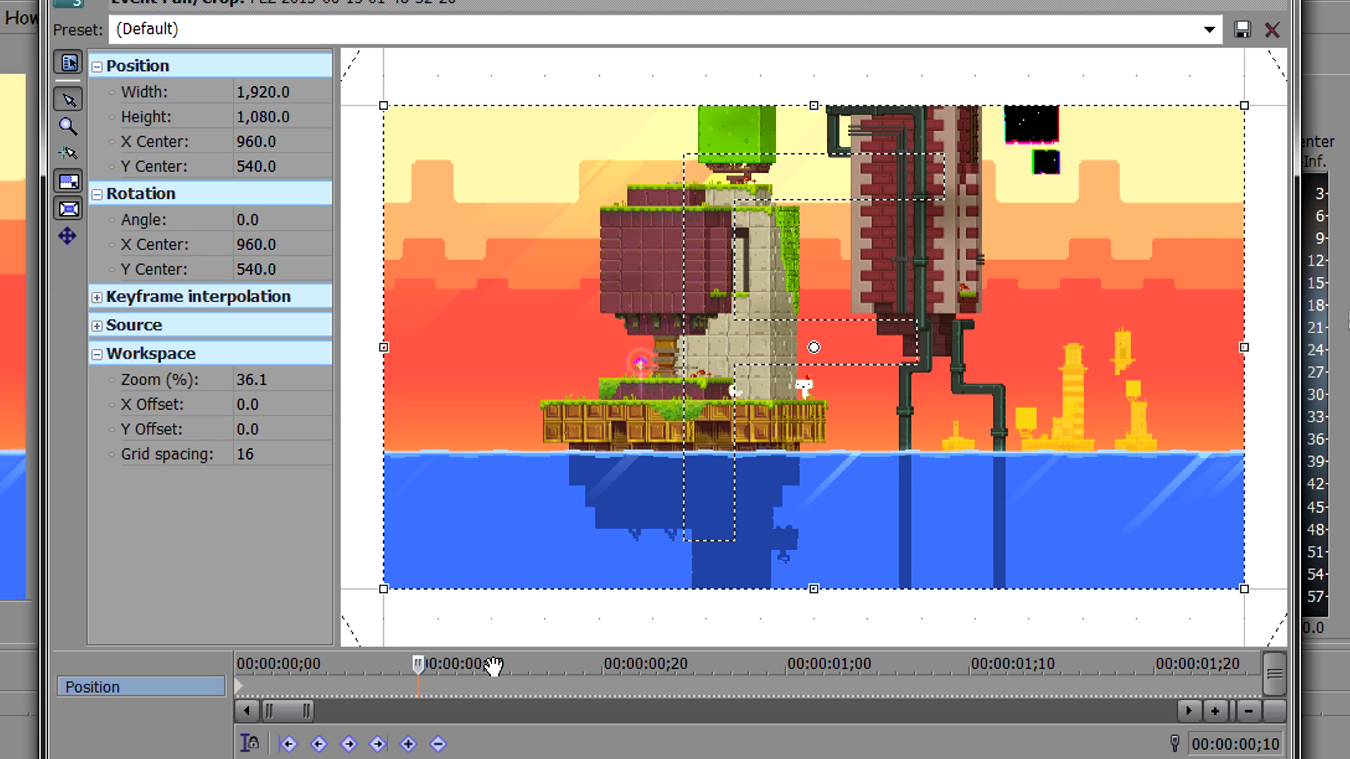
pyautogui.scroll(2, 469, 688)
pyautogui.scroll(-2, 469, 687)
pyautogui.scroll(-1, 469, 688)
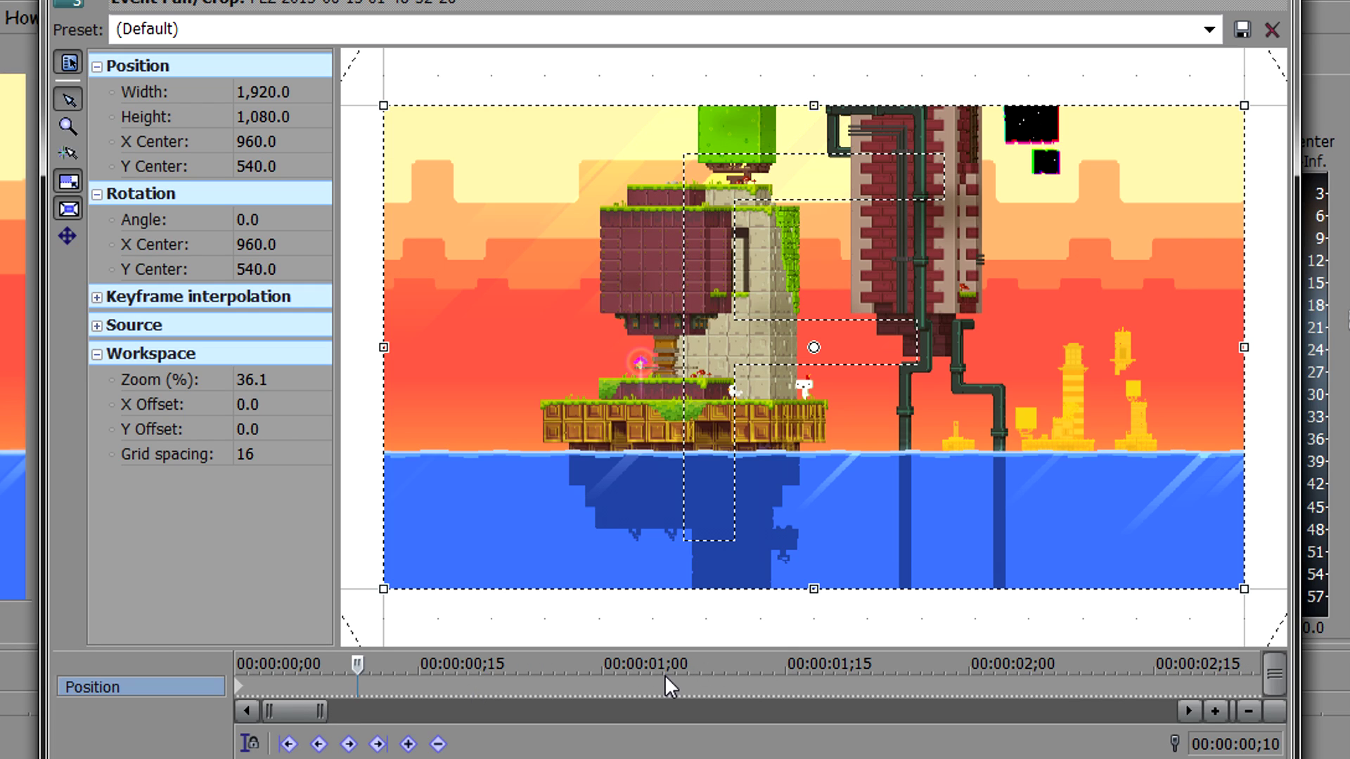
pyautogui.scroll(1, 374, 699)
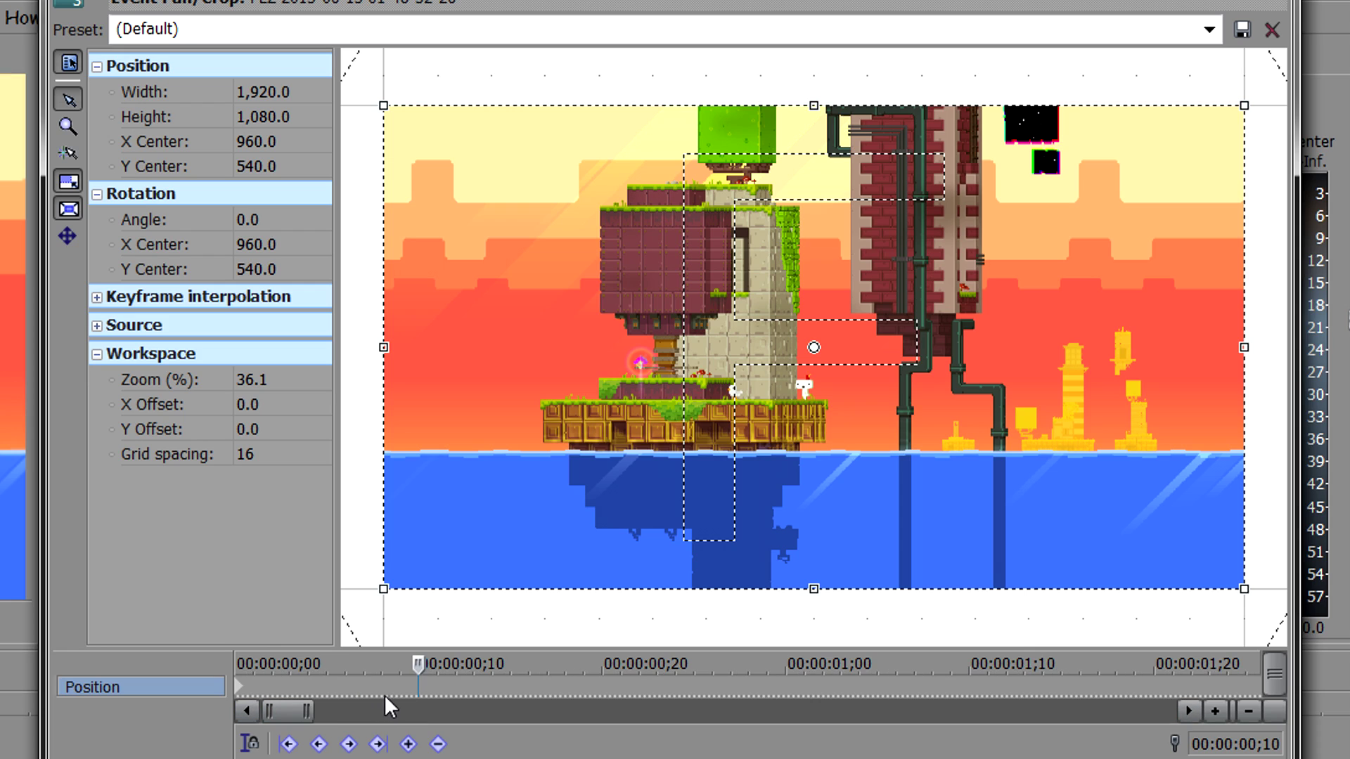
pyautogui.scroll(5, 478, 685)
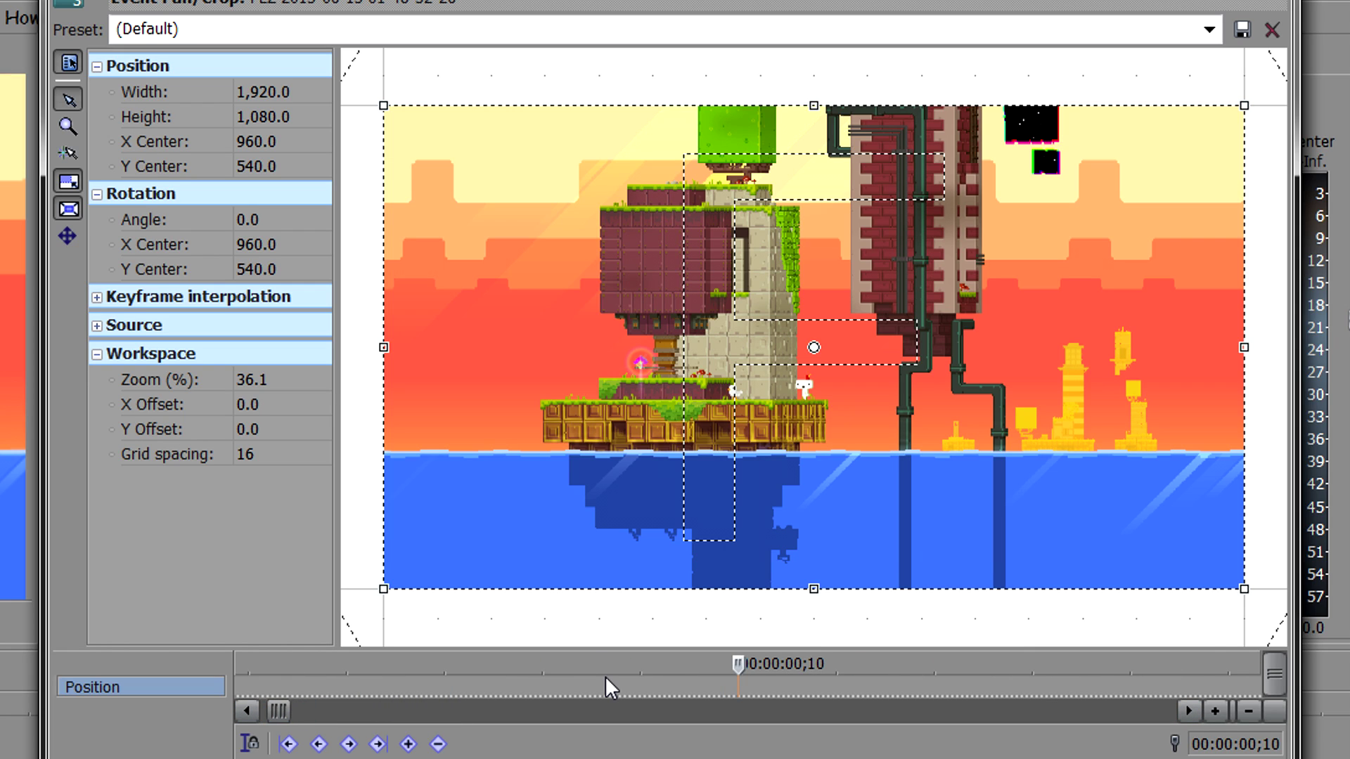
pyautogui.scroll(-2, 605, 676)
pyautogui.scroll(-4, 605, 676)
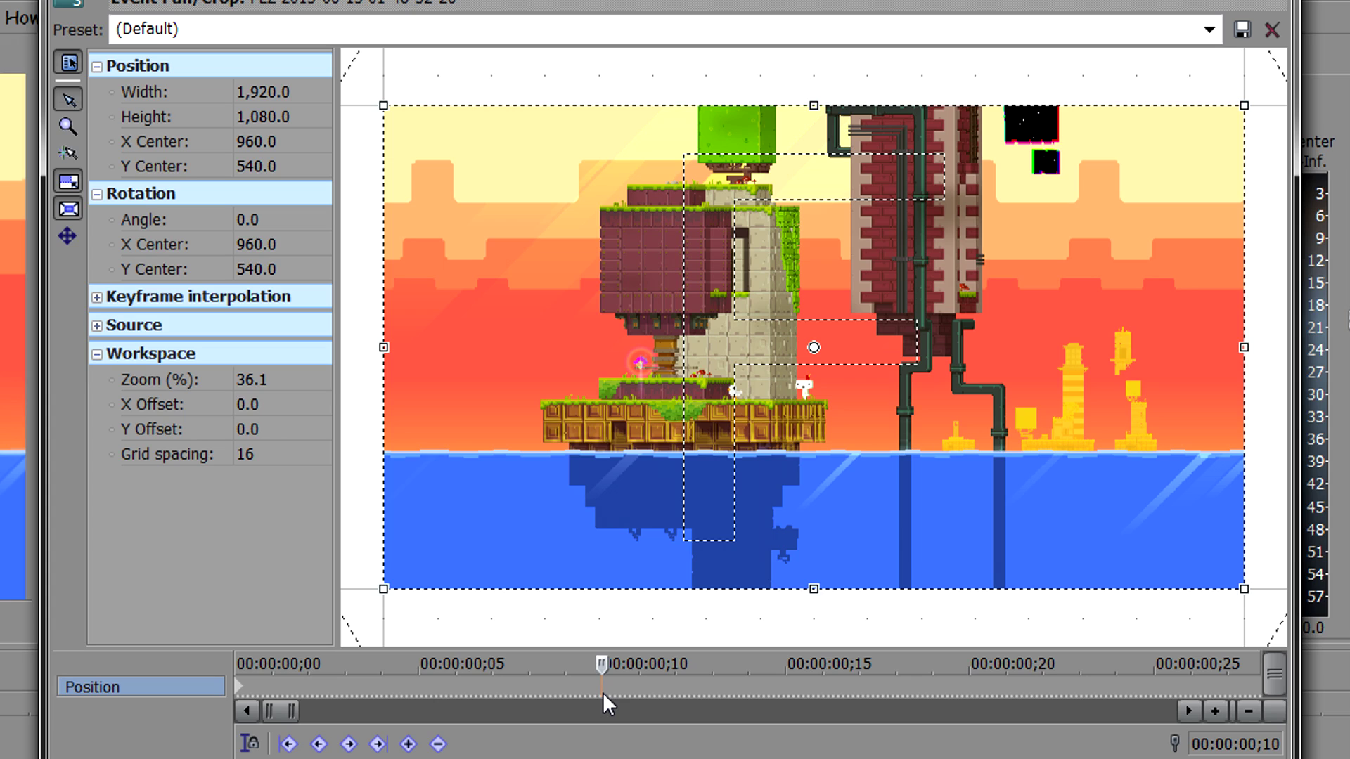
# Step: Keyframe the crop at 00:00:00;10, tightening the frame around the character to 237 by 133.3, centred at 940.6, 639.6
pyautogui.scroll(-2, 602, 686)
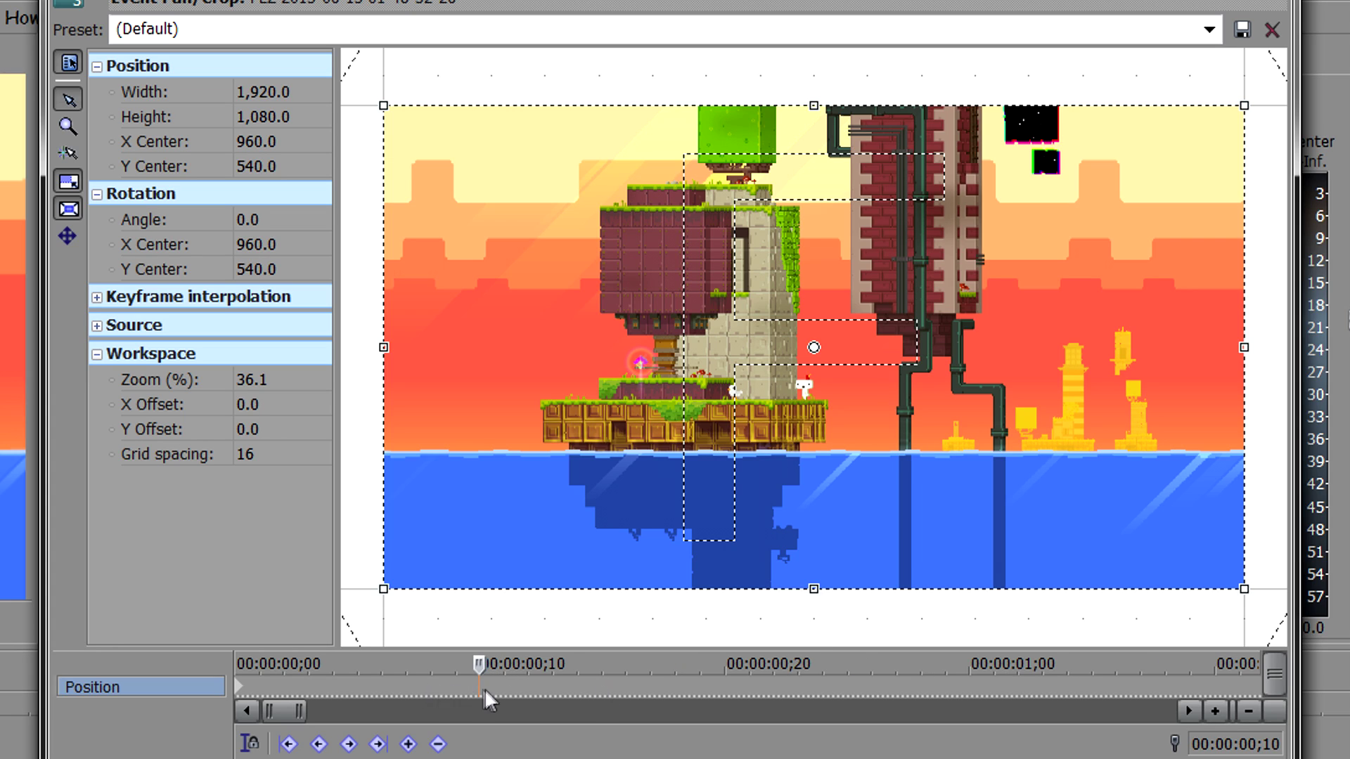
pyautogui.scroll(2, 482, 689)
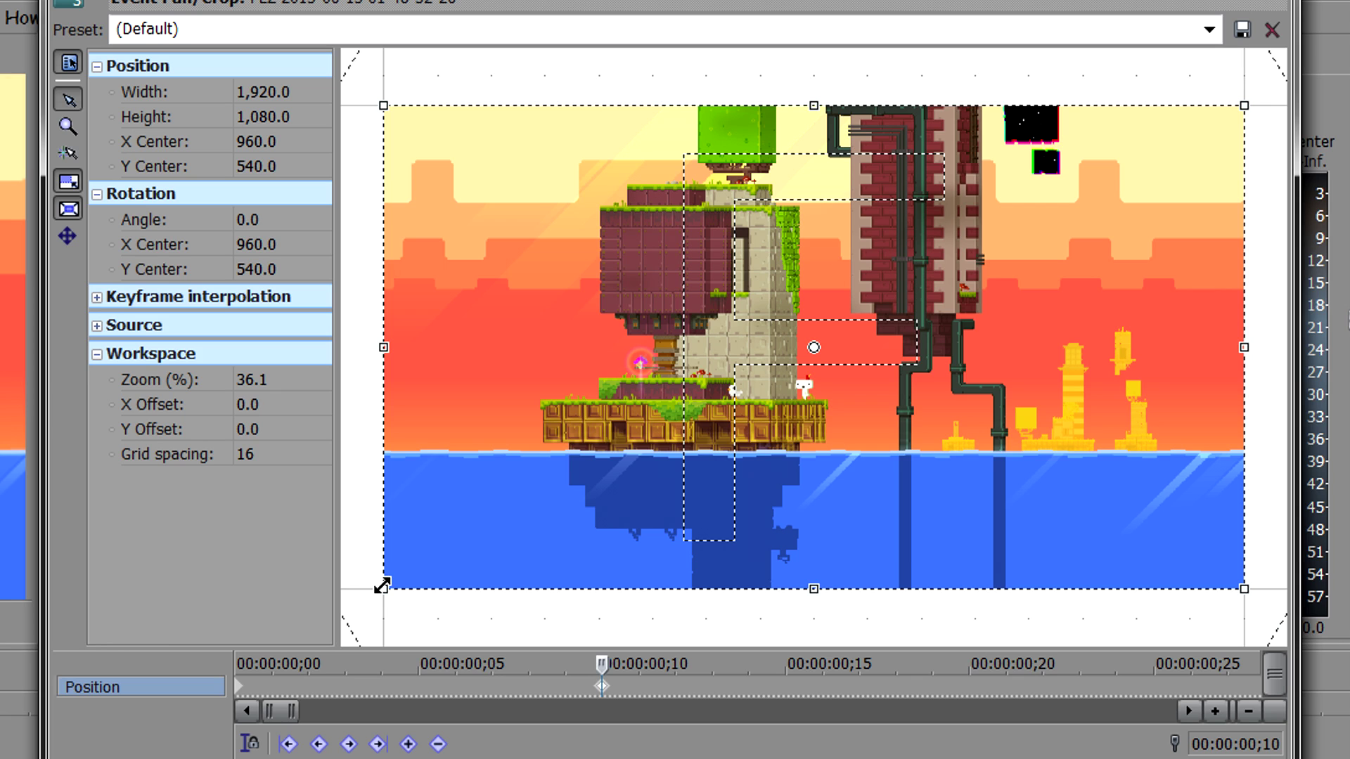
pyautogui.moveTo(382, 586); pyautogui.dragTo(689, 418)
pyautogui.moveTo(848, 331); pyautogui.dragTo(834, 370)
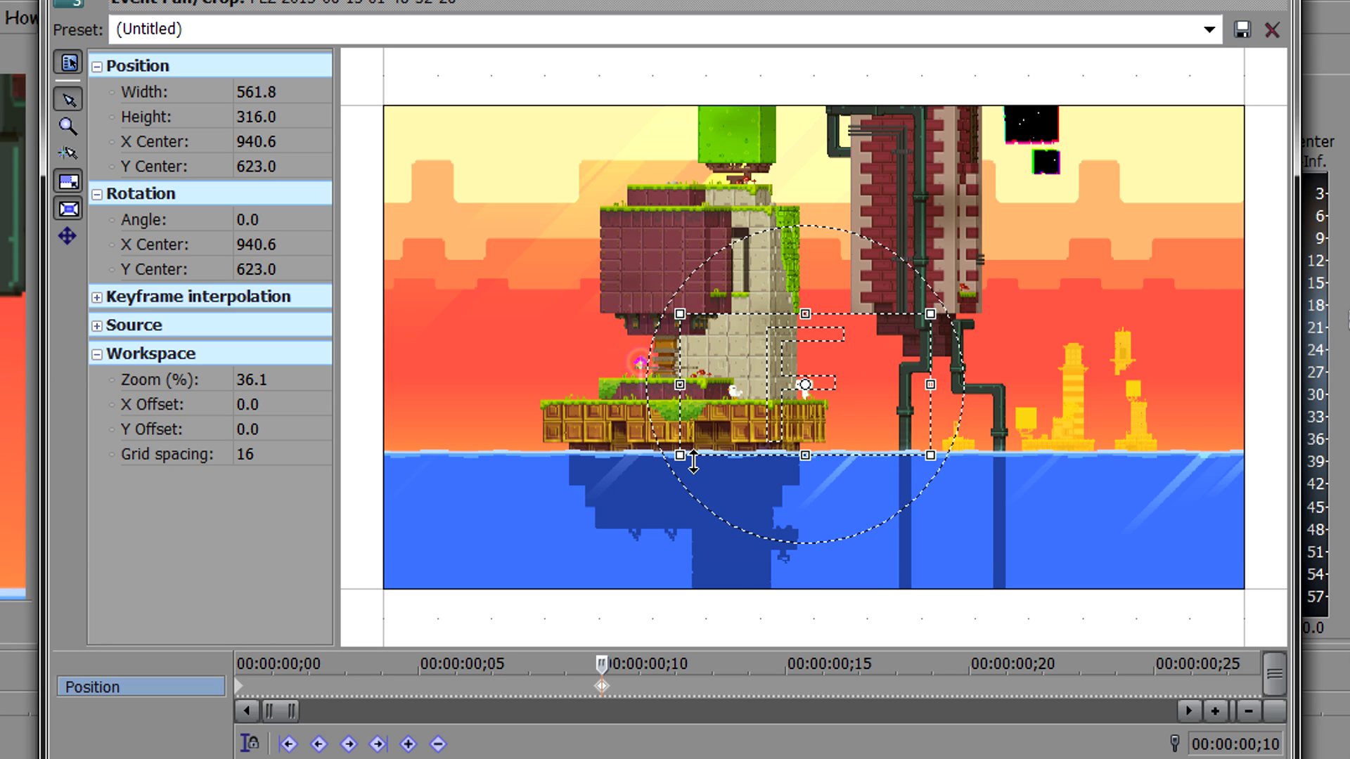
pyautogui.moveTo(683, 458); pyautogui.dragTo(753, 415)
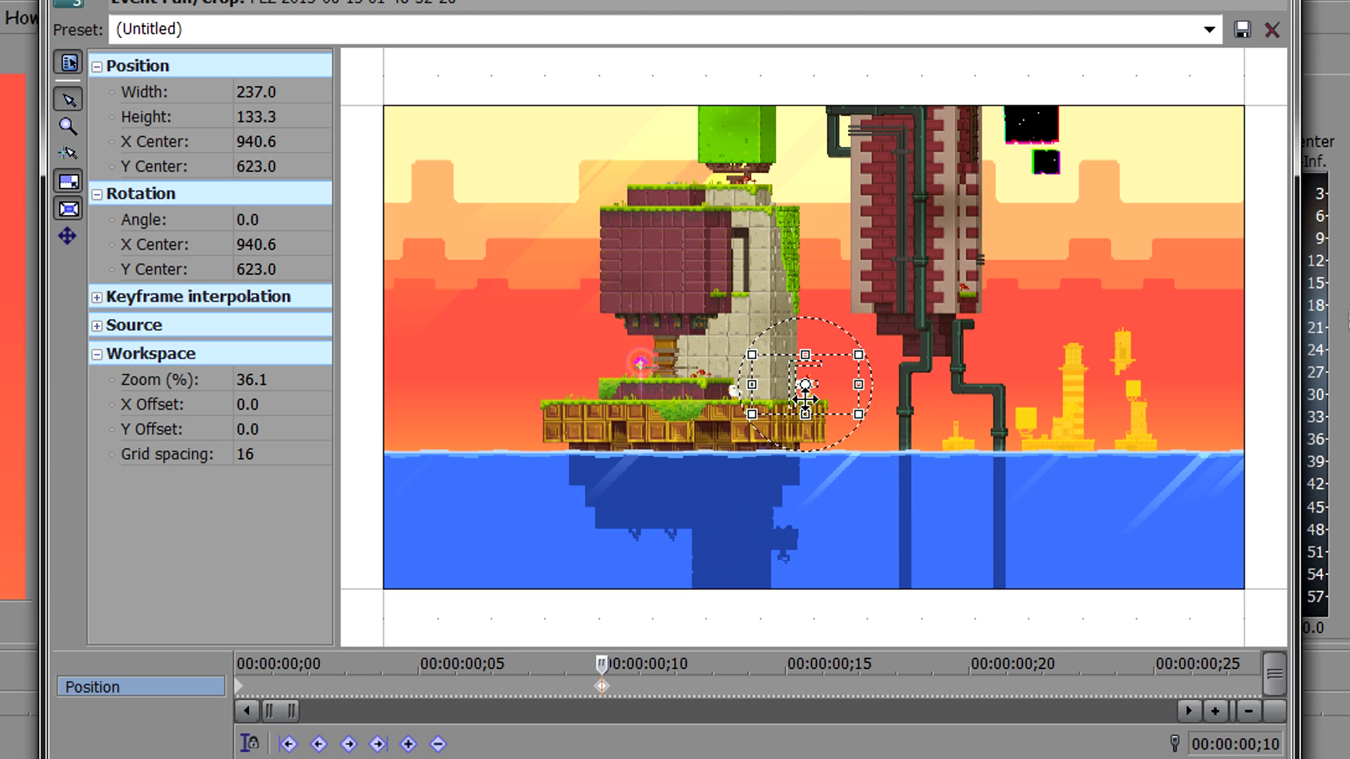
pyautogui.moveTo(815, 384); pyautogui.dragTo(815, 392)
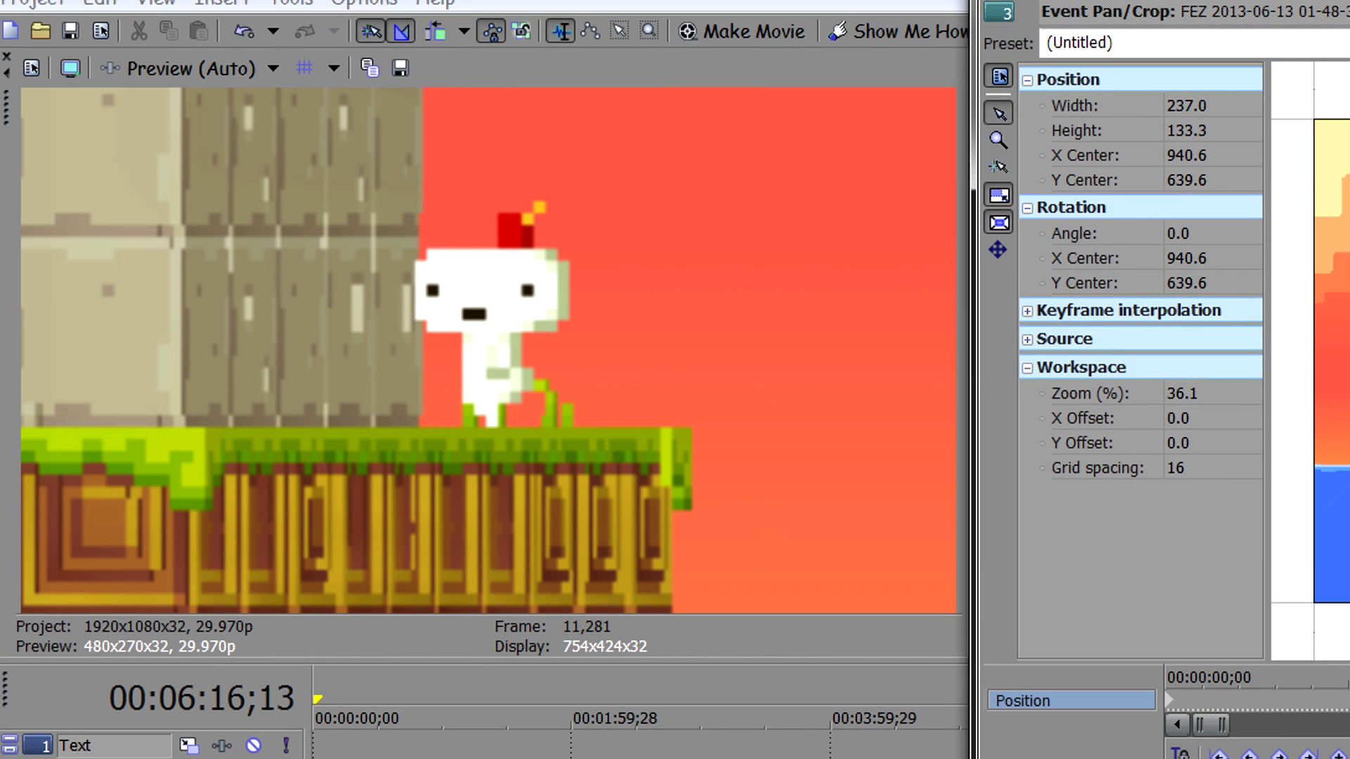
# Step: Play the clip from 00:06:16;03 to check the zoom onto the character
pyautogui.press('space')
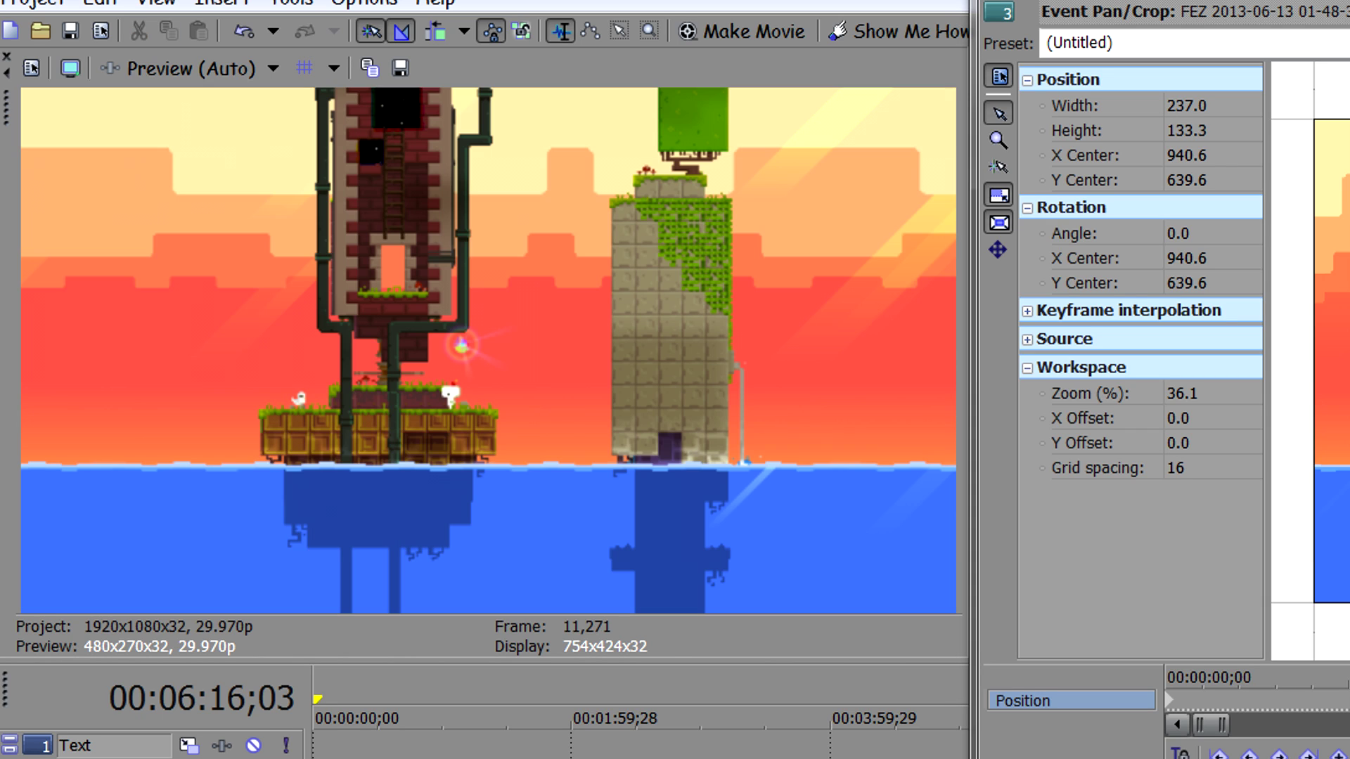
pyautogui.scroll(6, 640, 742)
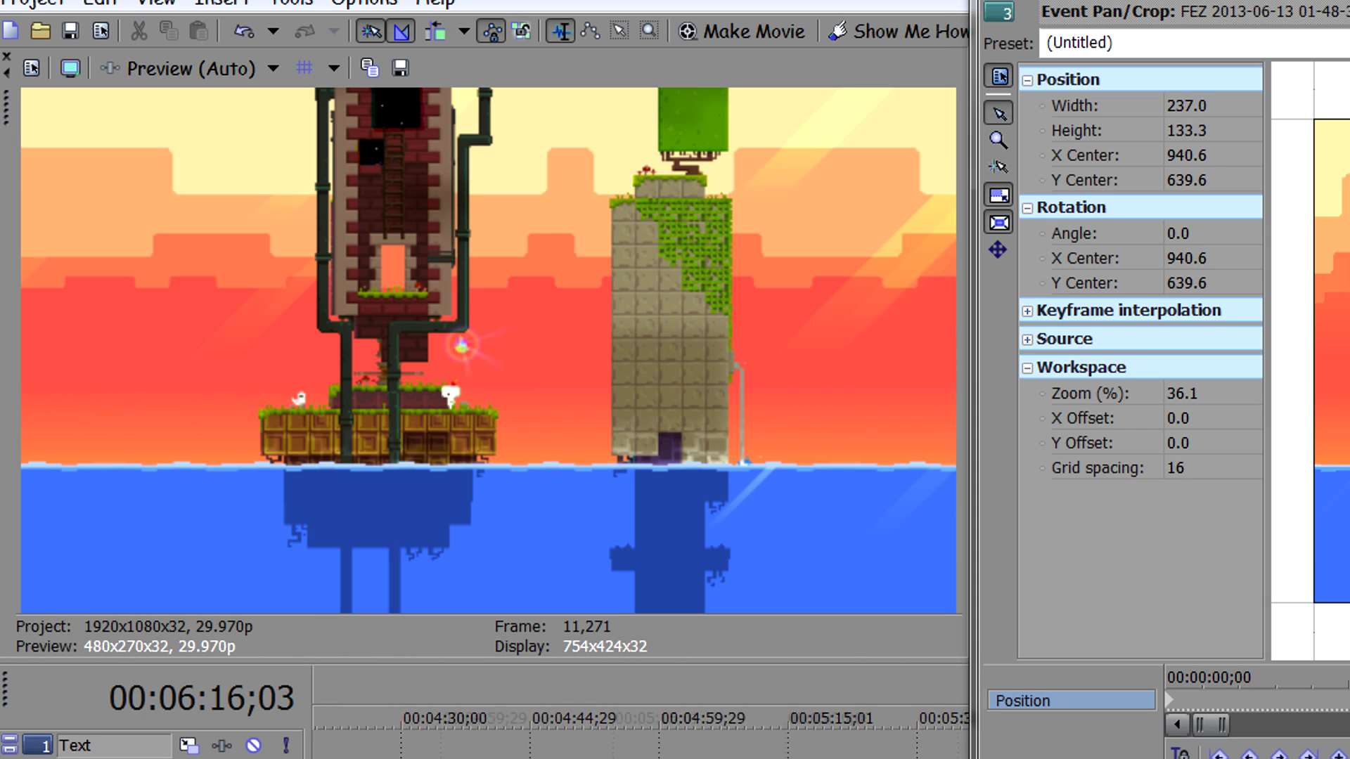
pyautogui.press('space')
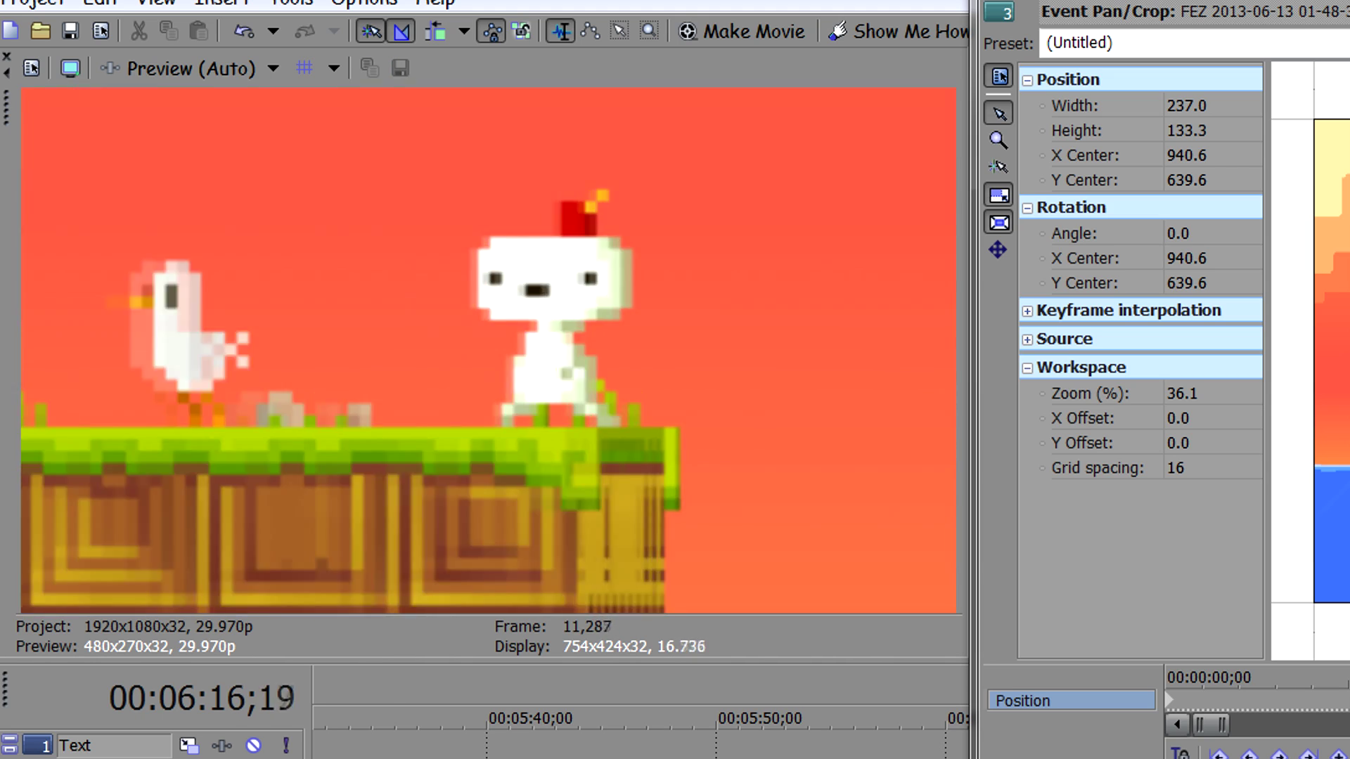
pyautogui.press('space')
pyautogui.press('space')
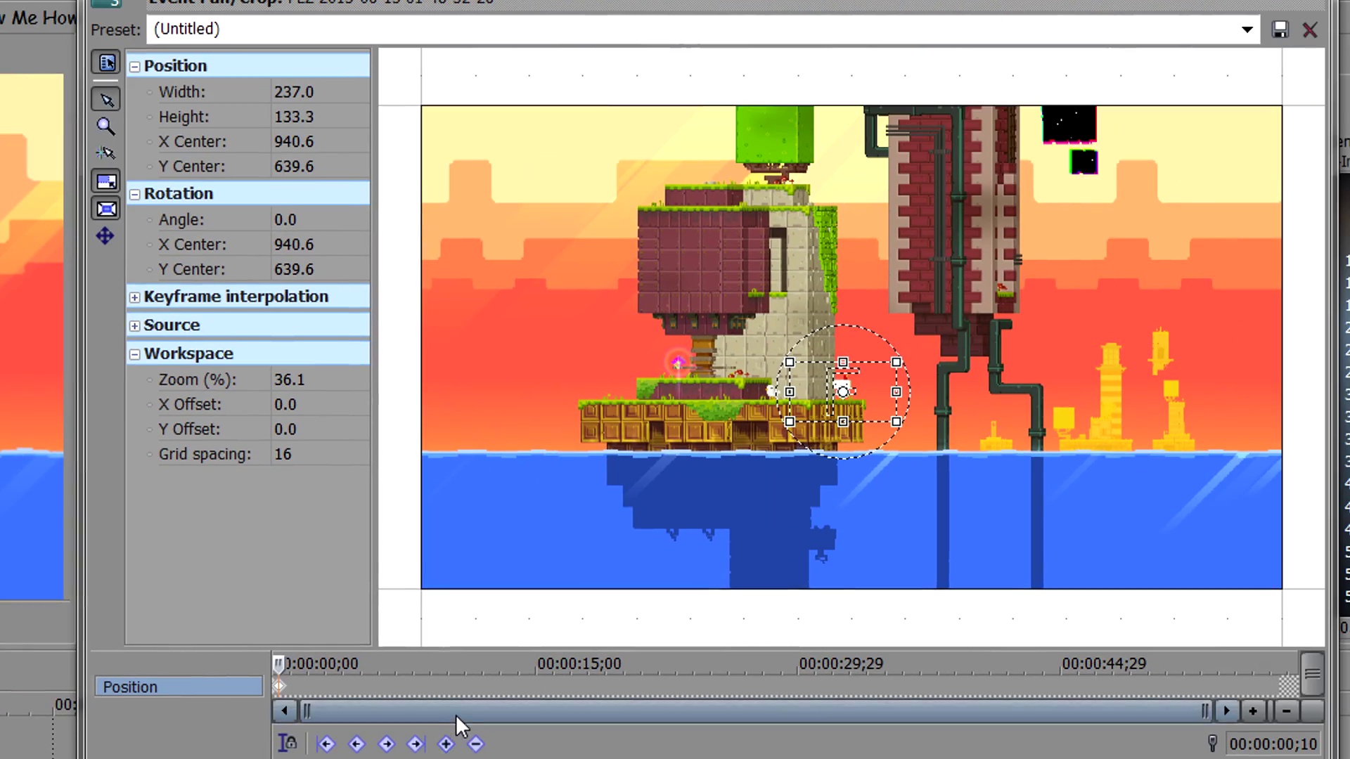
# Step: Add Pan/Crop keyframes with the same zoomed-in crop at 00:00:02;10 and 00:00:02;00
pyautogui.click(372, 690)
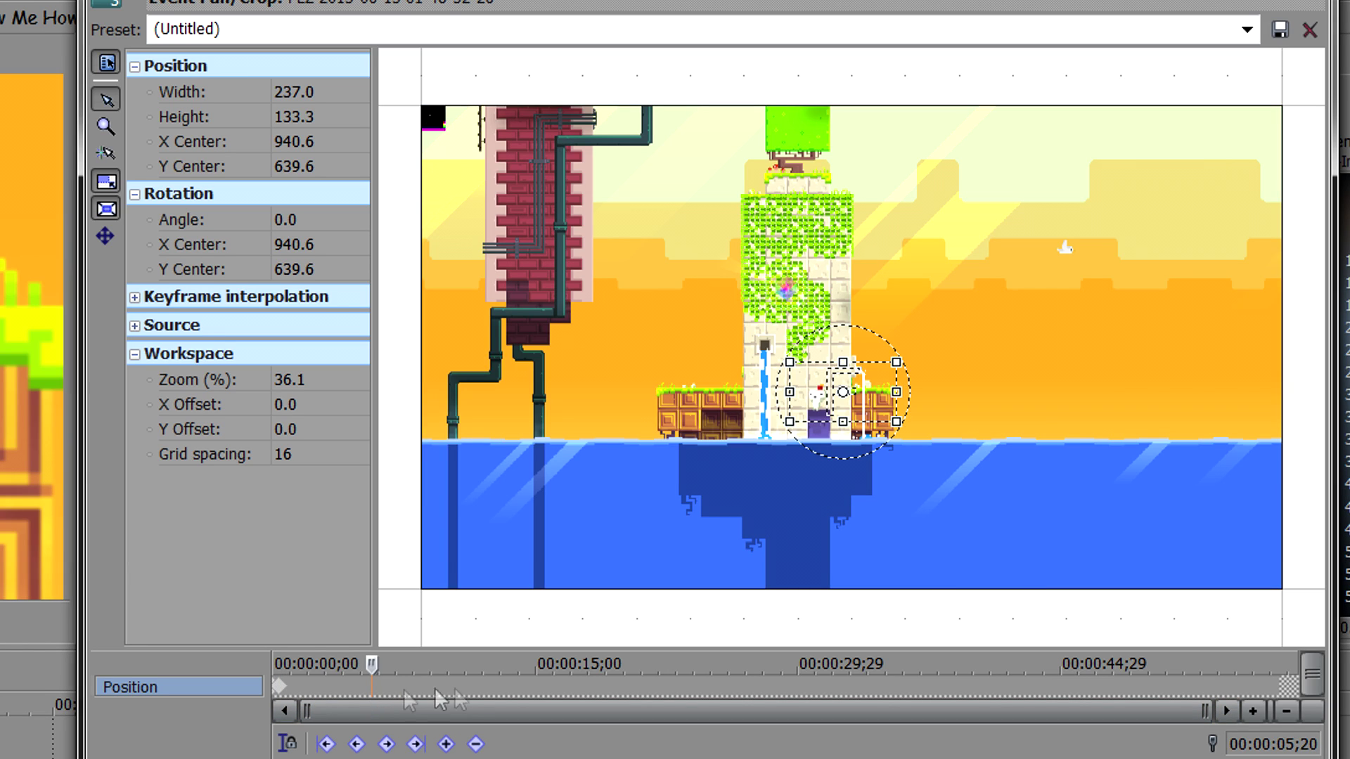
pyautogui.scroll(8, 540, 694)
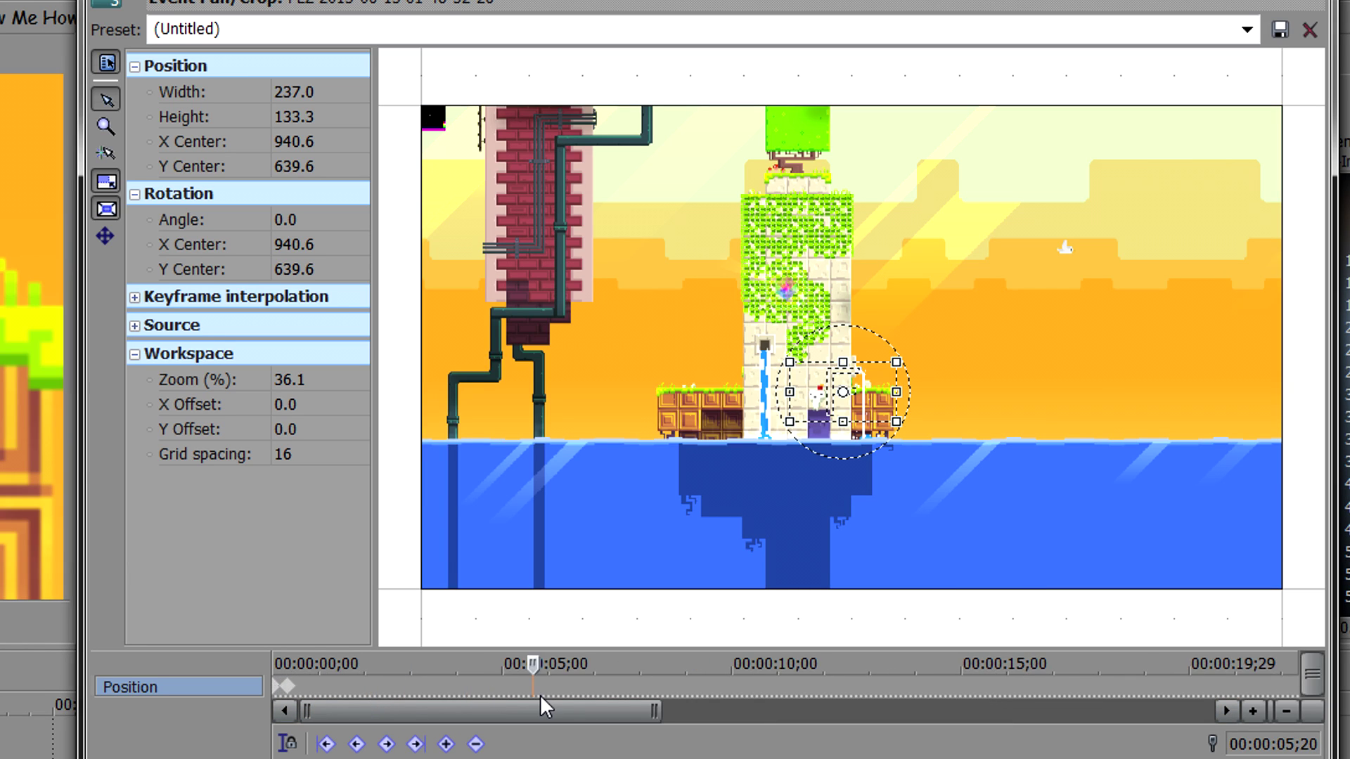
pyautogui.scroll(3, 540, 696)
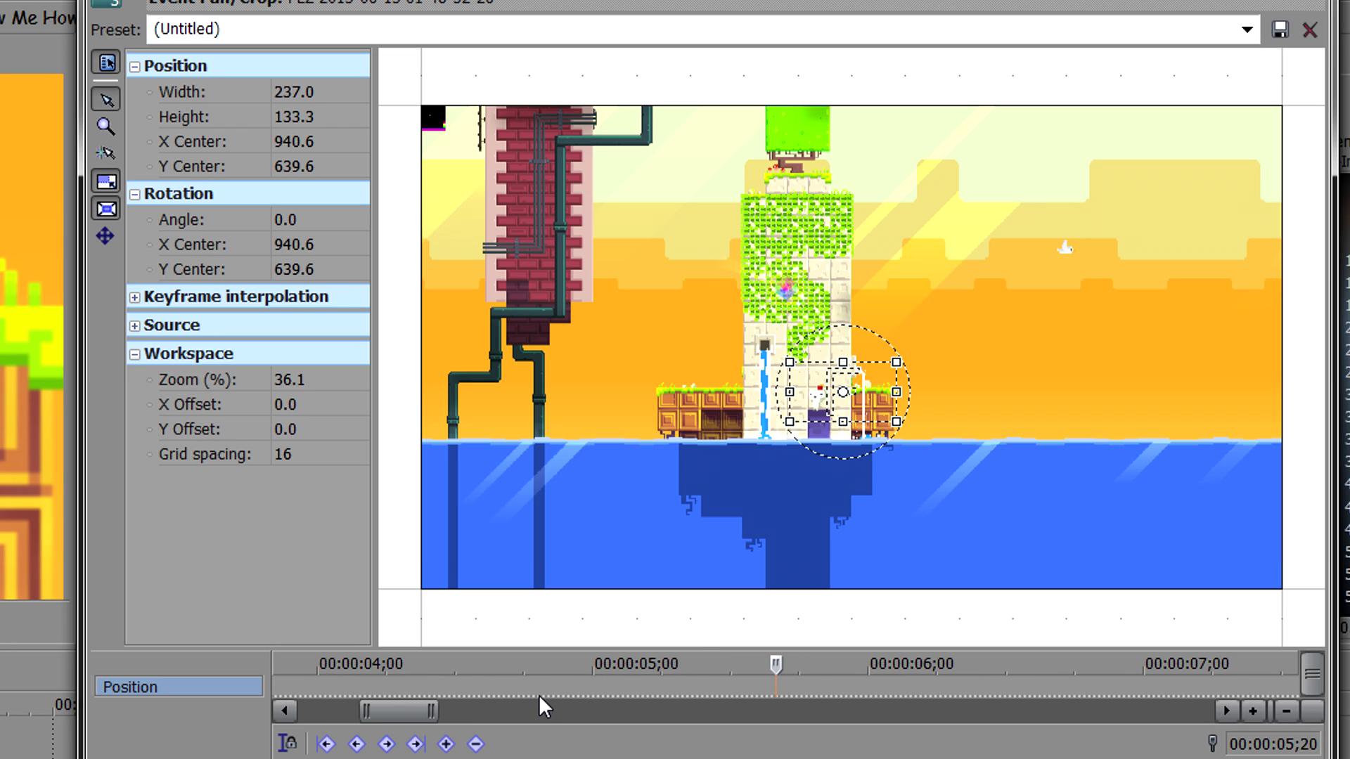
pyautogui.scroll(-4, 538, 695)
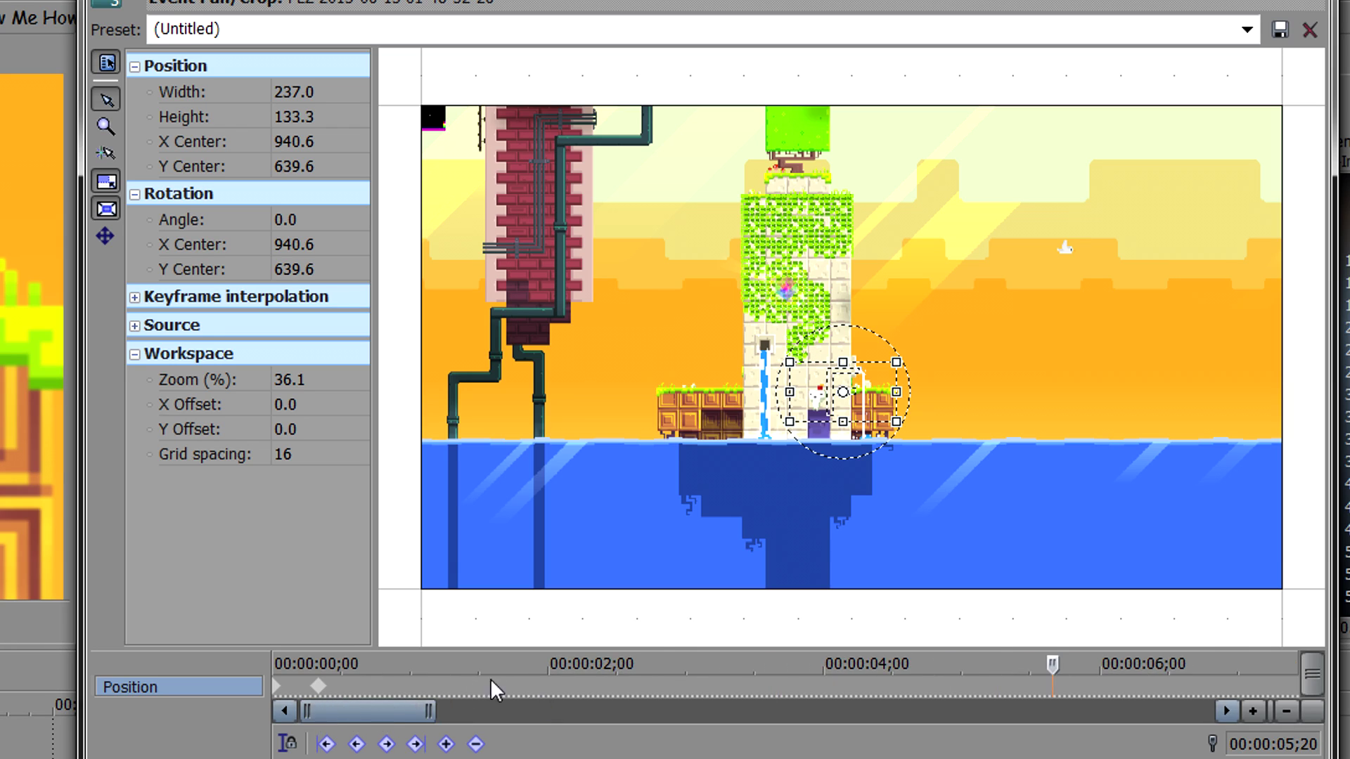
pyautogui.click(546, 677)
pyautogui.scroll(1, 546, 677)
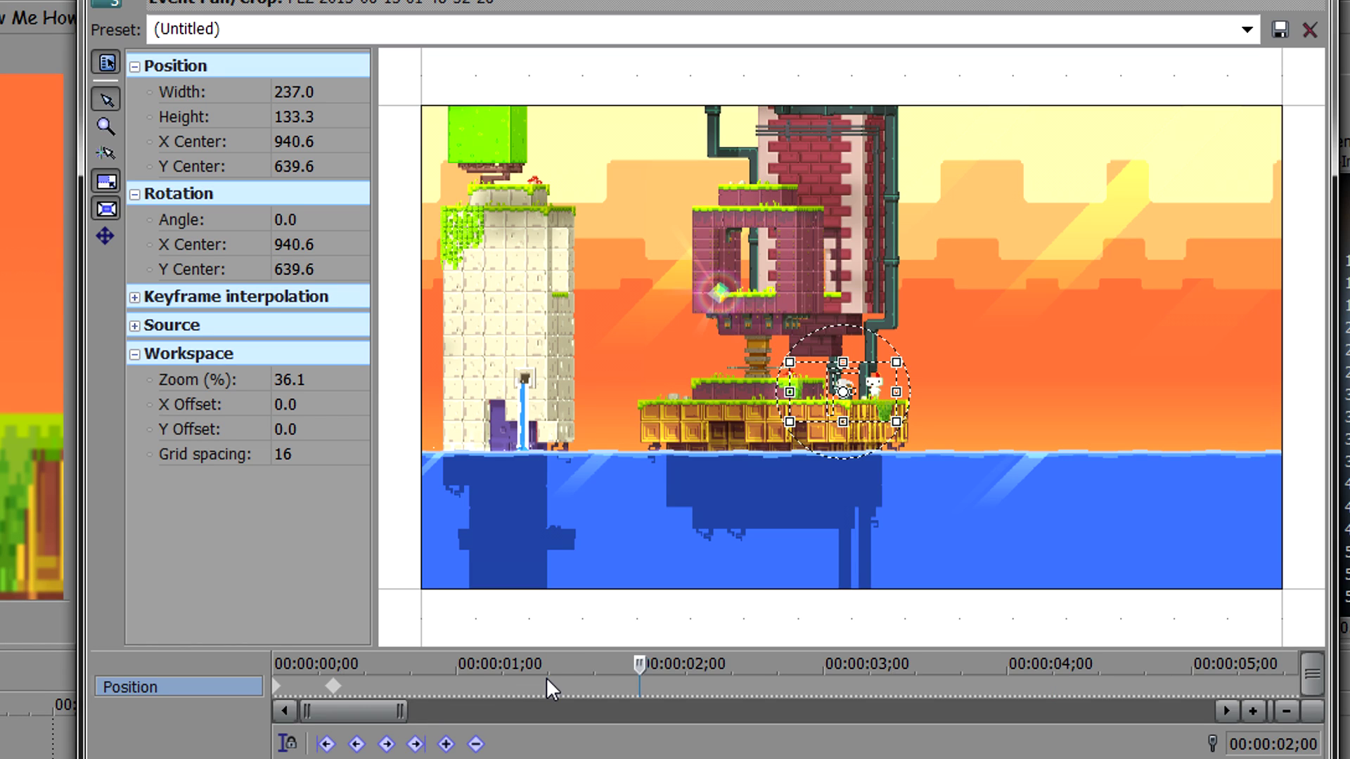
pyautogui.scroll(3, 546, 677)
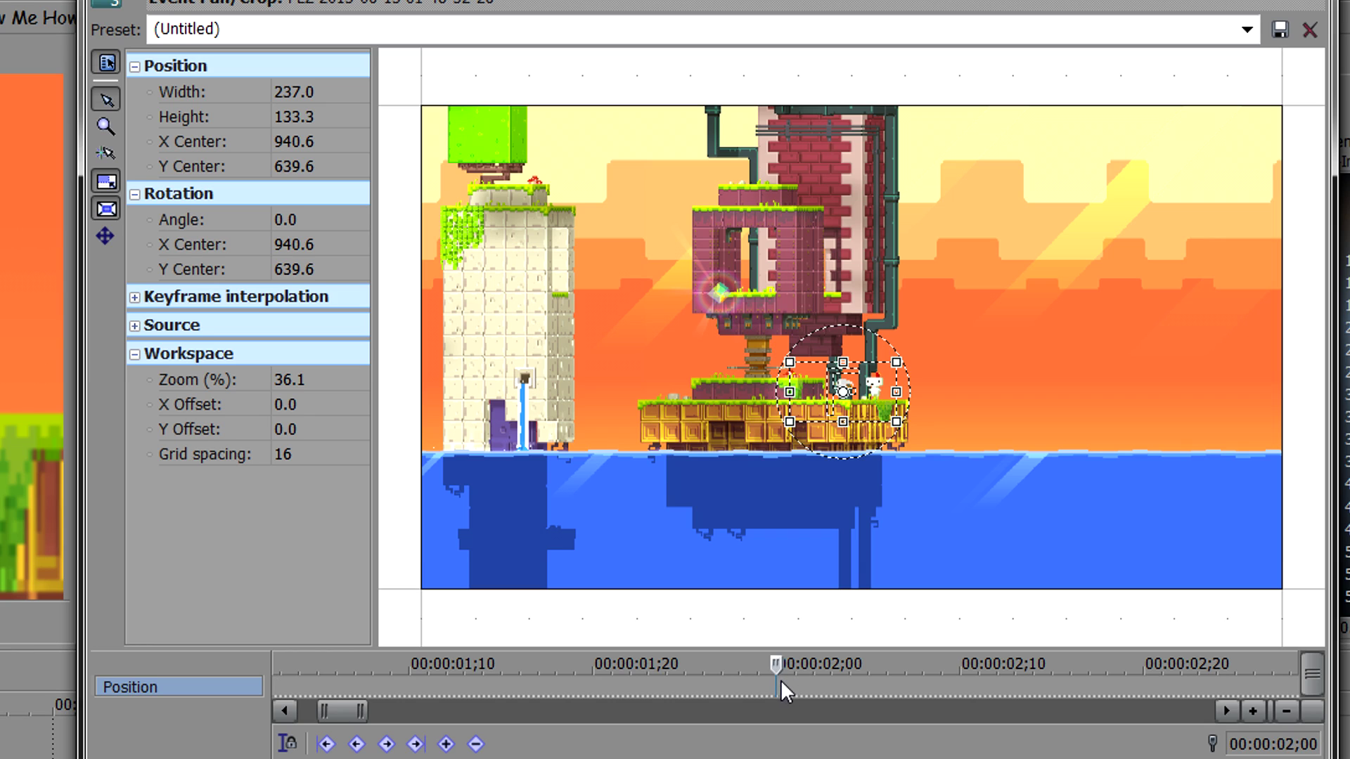
pyautogui.click(964, 687)
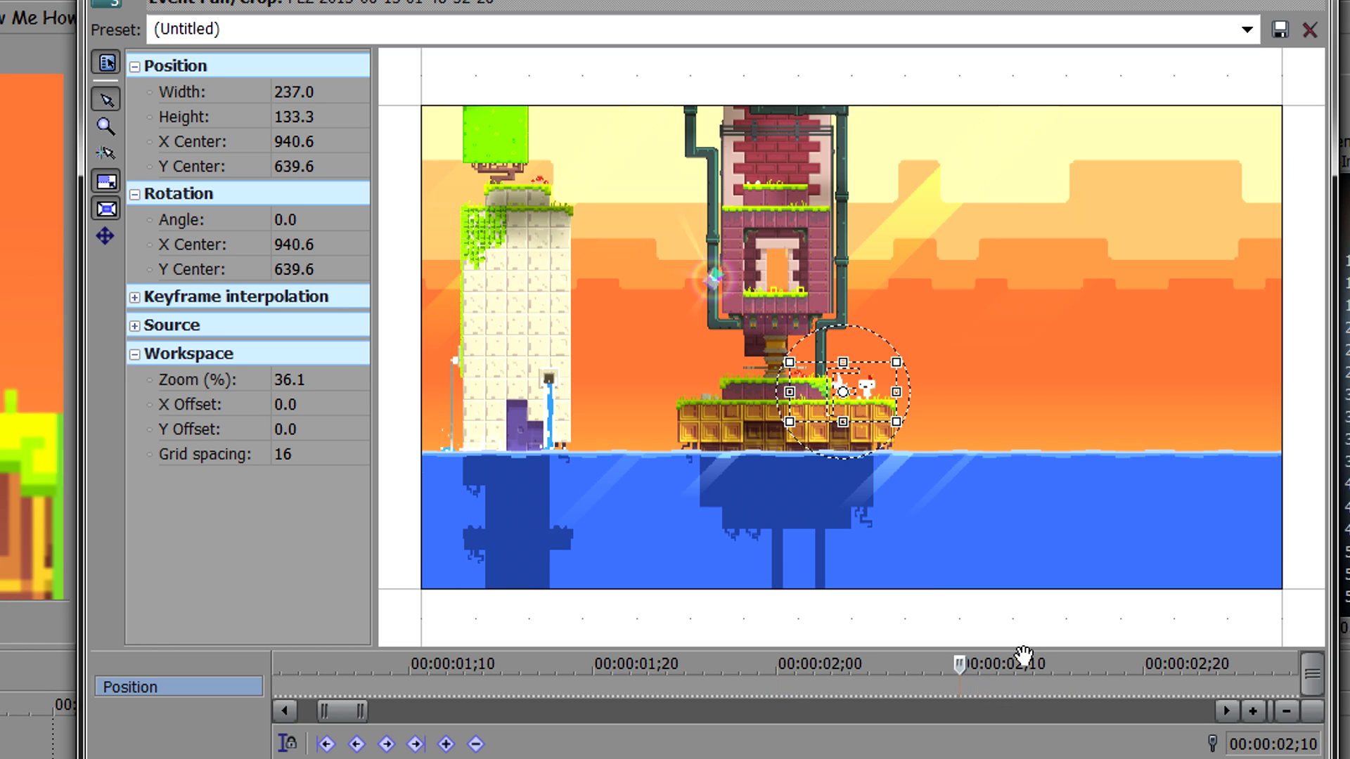
pyautogui.click(446, 744)
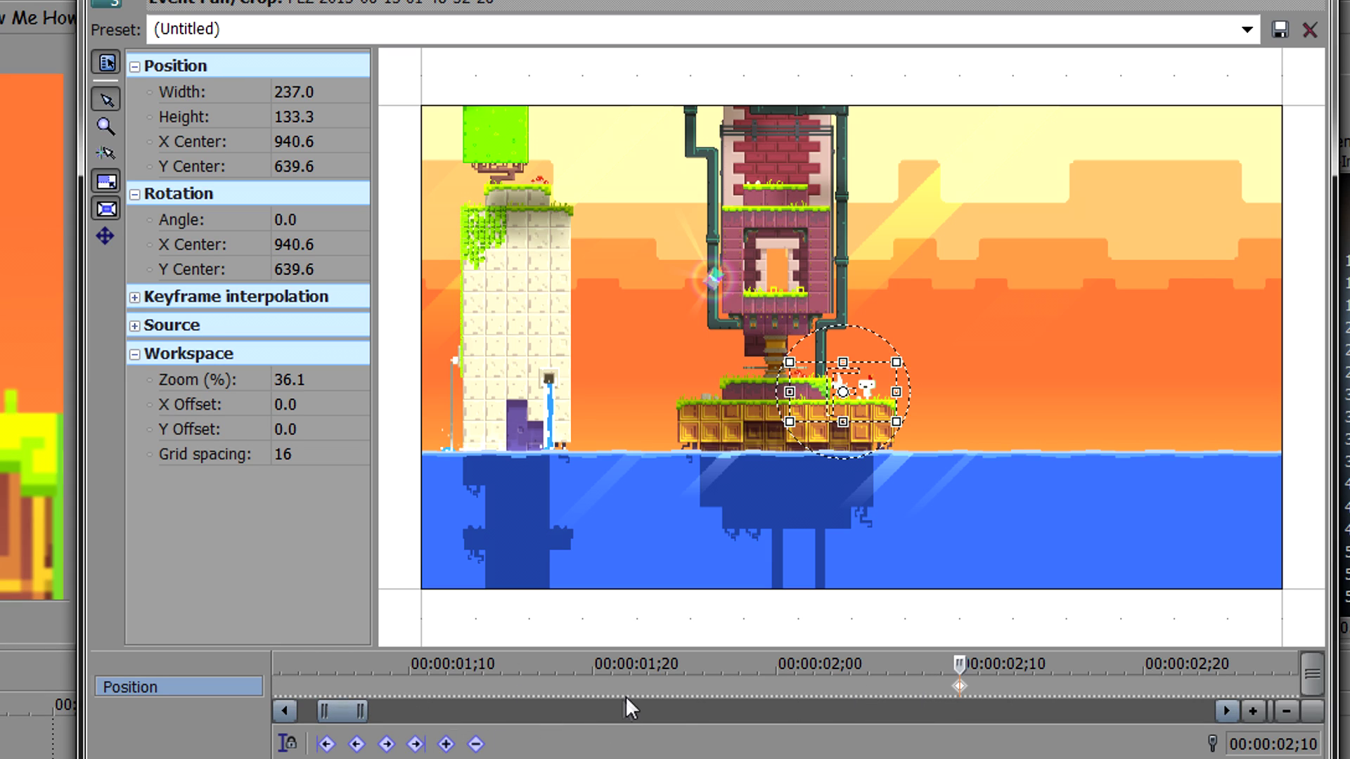
pyautogui.click(778, 686)
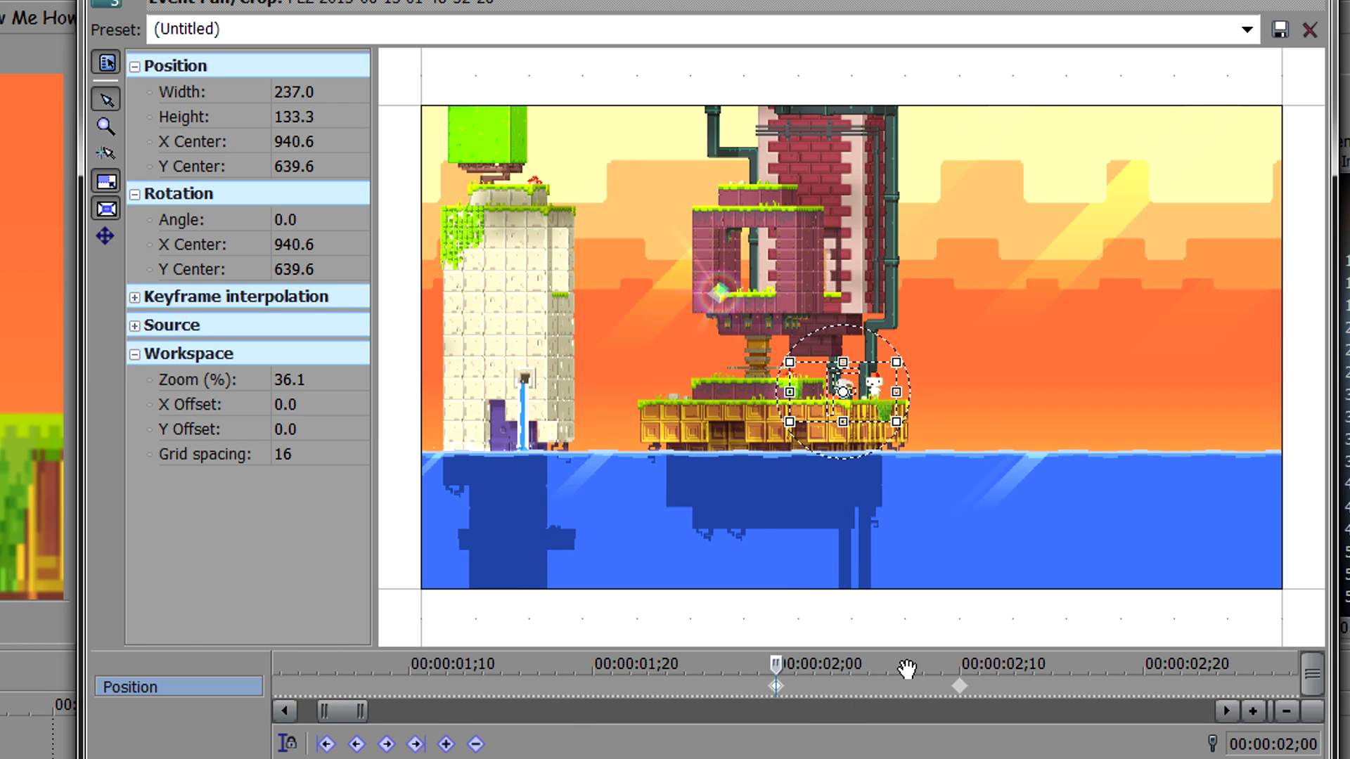
# Step: Apply the (Default) full-frame preset to the Pan/Crop keyframe at 00:00:02;10
pyautogui.click(960, 686)
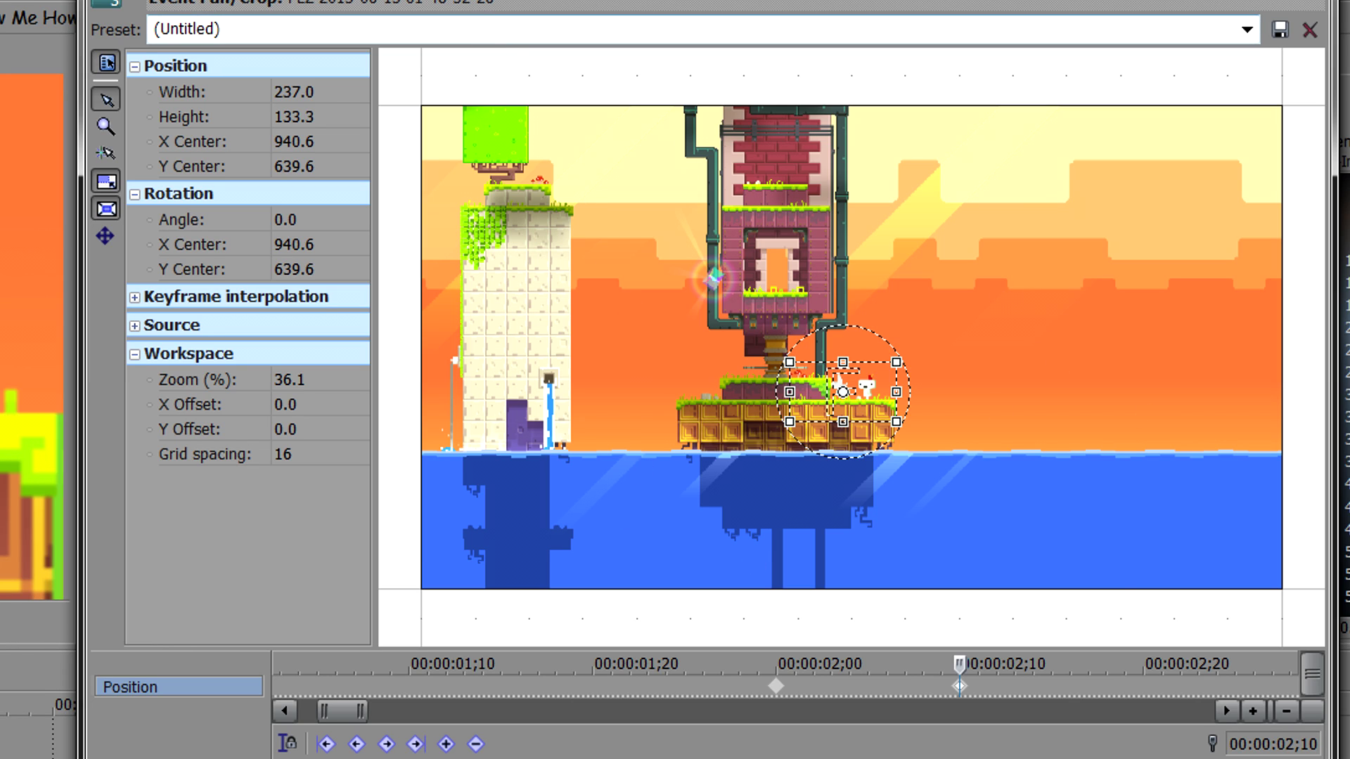
pyautogui.click(482, 29)
pyautogui.press('Down')
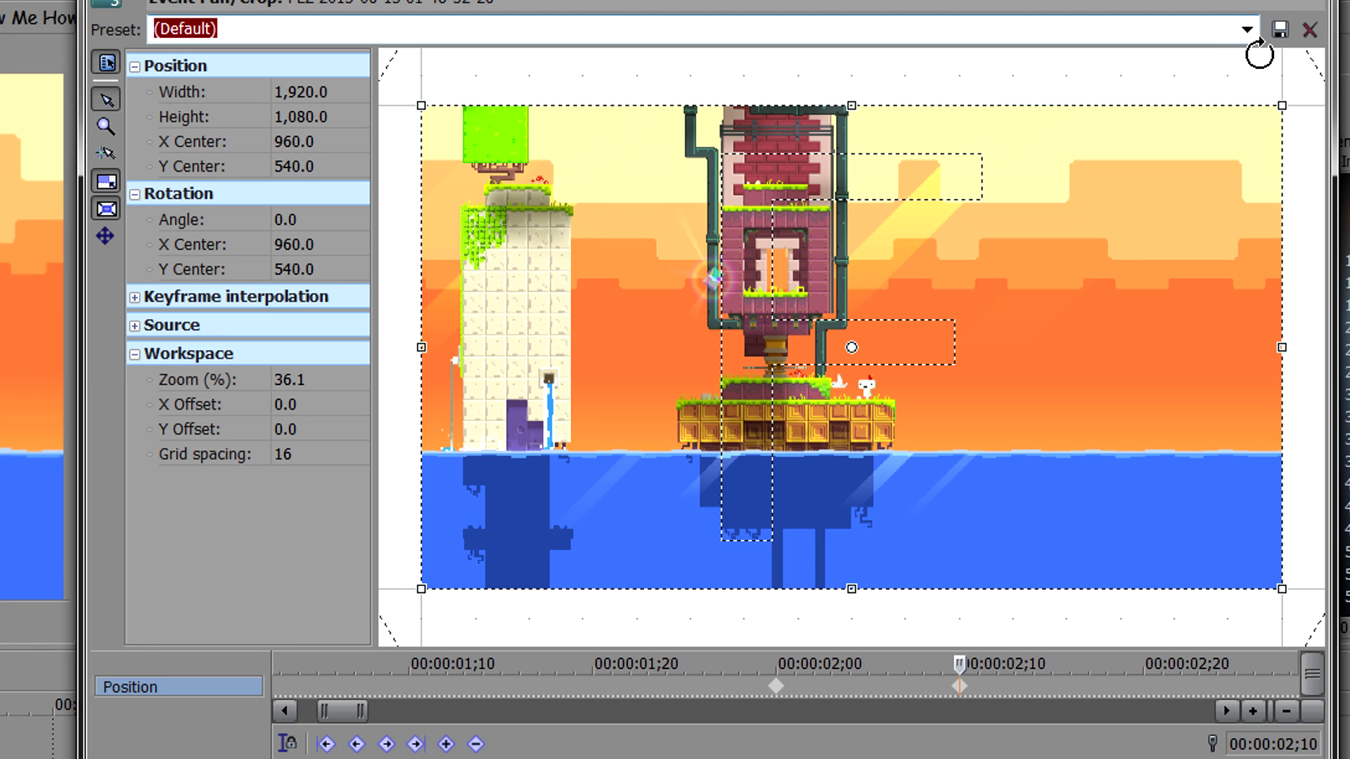
pyautogui.click(1247, 29)
pyautogui.click(1249, 31)
# Step: Scrub between the 00:00:02;00 and 00:00:02;10 keyframes to check the zoom-out, and close the Event Pan/Crop window
pyautogui.click(838, 681)
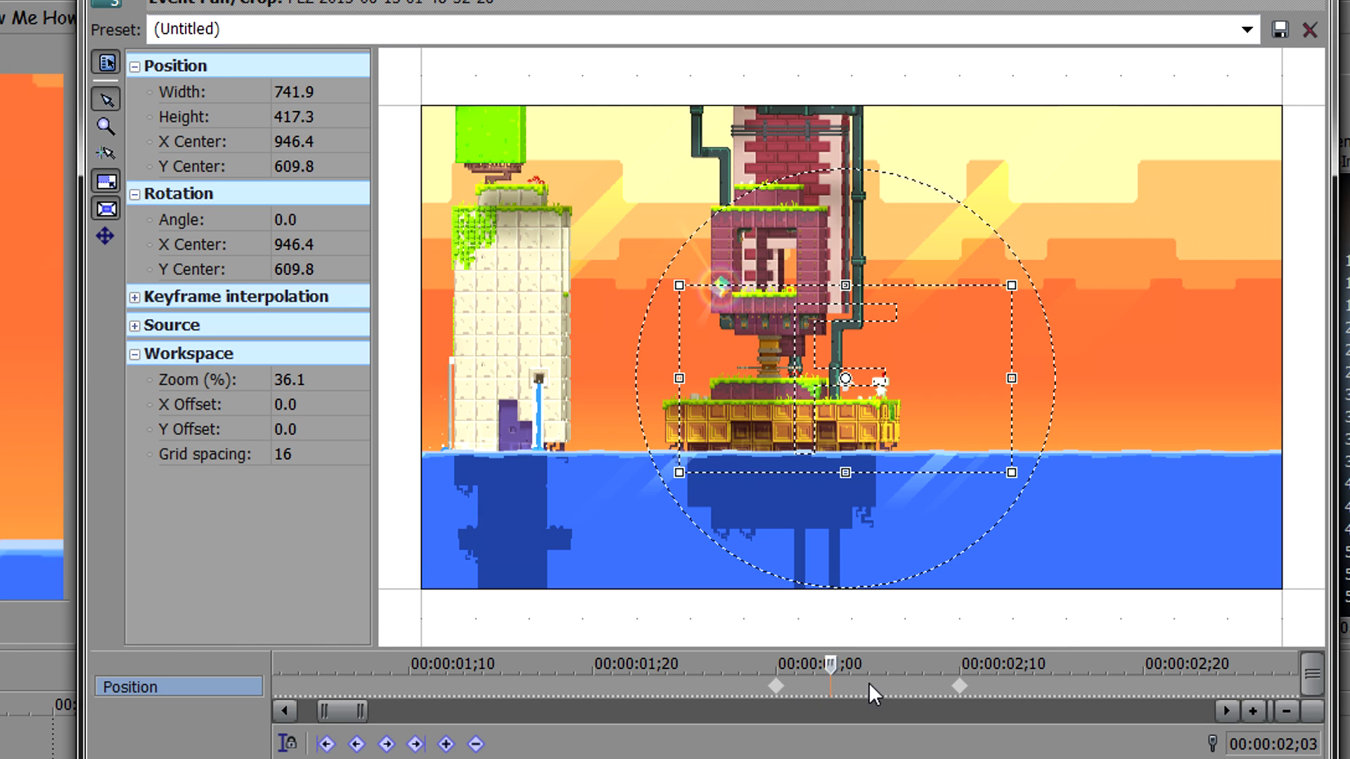
pyautogui.moveTo(880, 684); pyautogui.dragTo(808, 686)
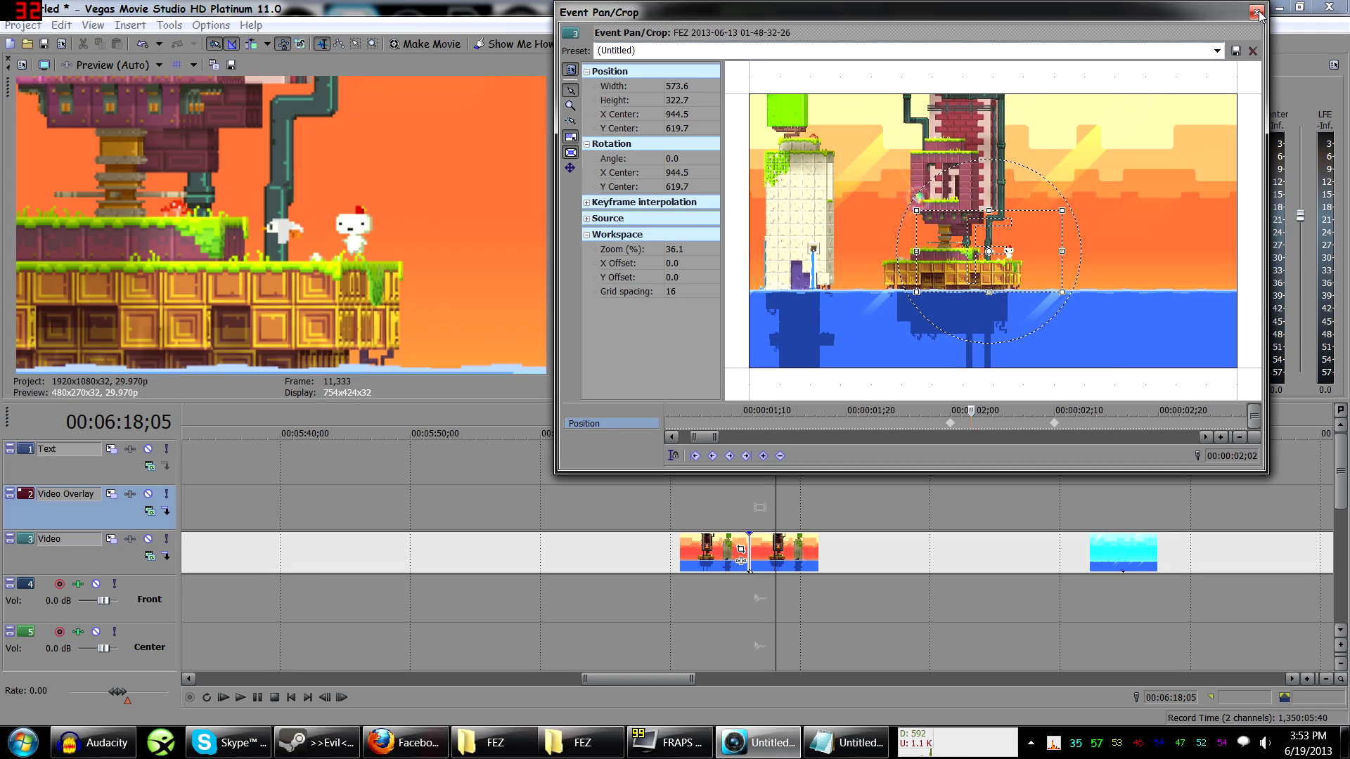
pyautogui.click(1258, 14)
# Step: Play the edited clip repeatedly from 00:06:16;03 to review the zoom in and back out
pyautogui.click(748, 508)
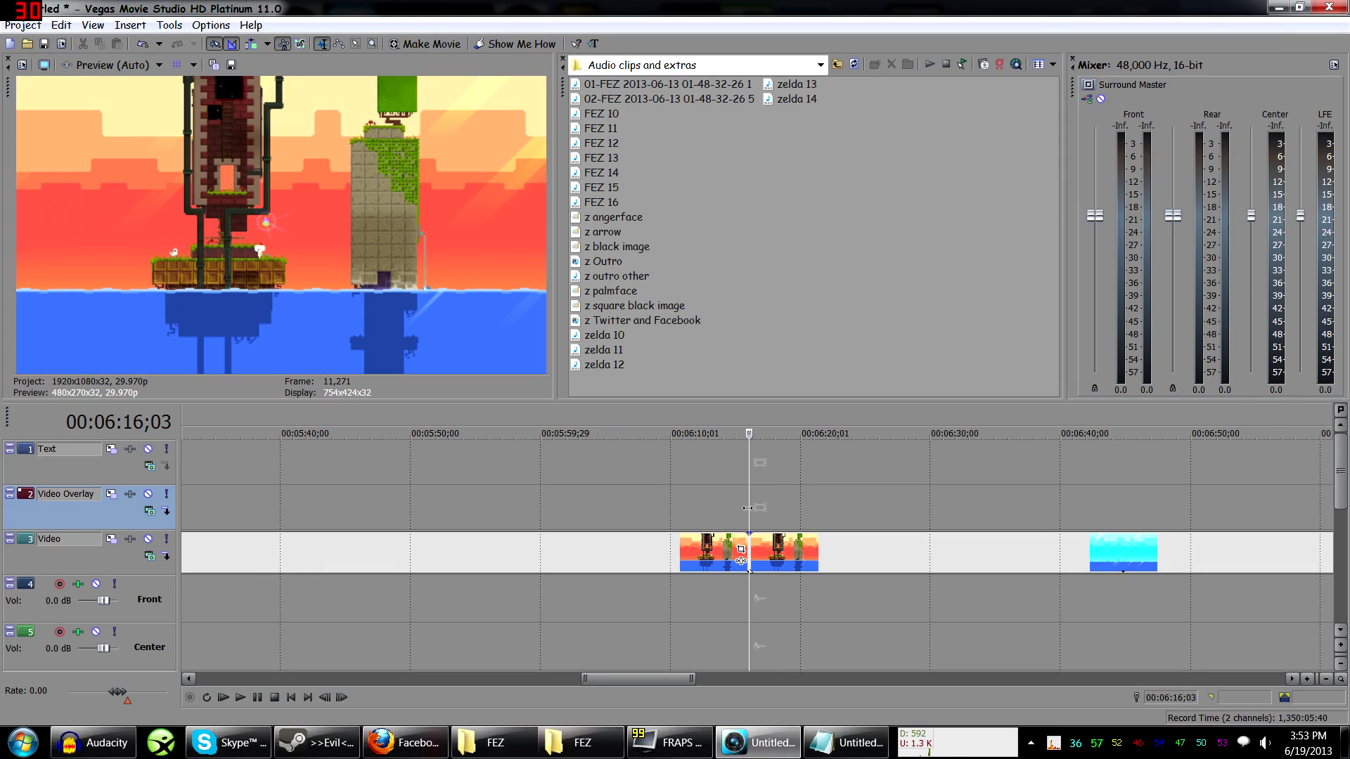
pyautogui.press('space')
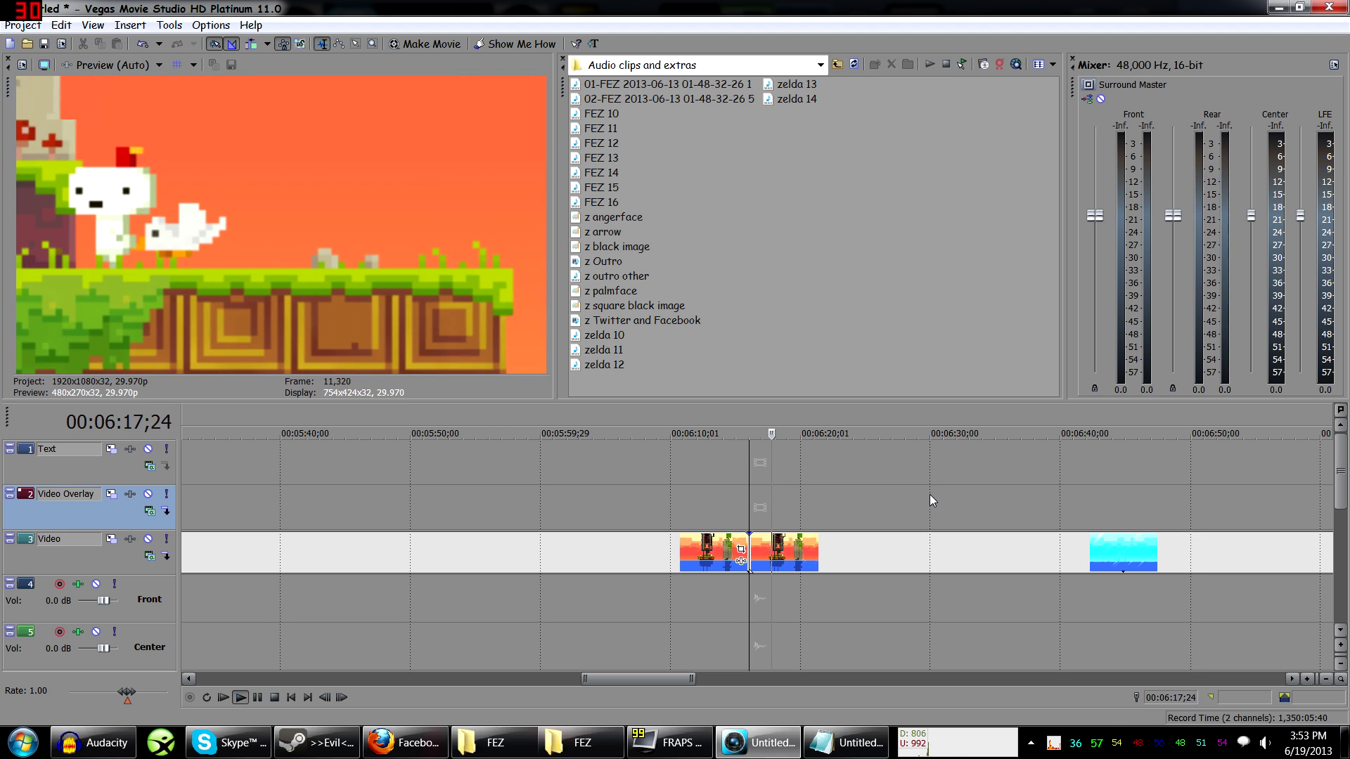
pyautogui.press('space')
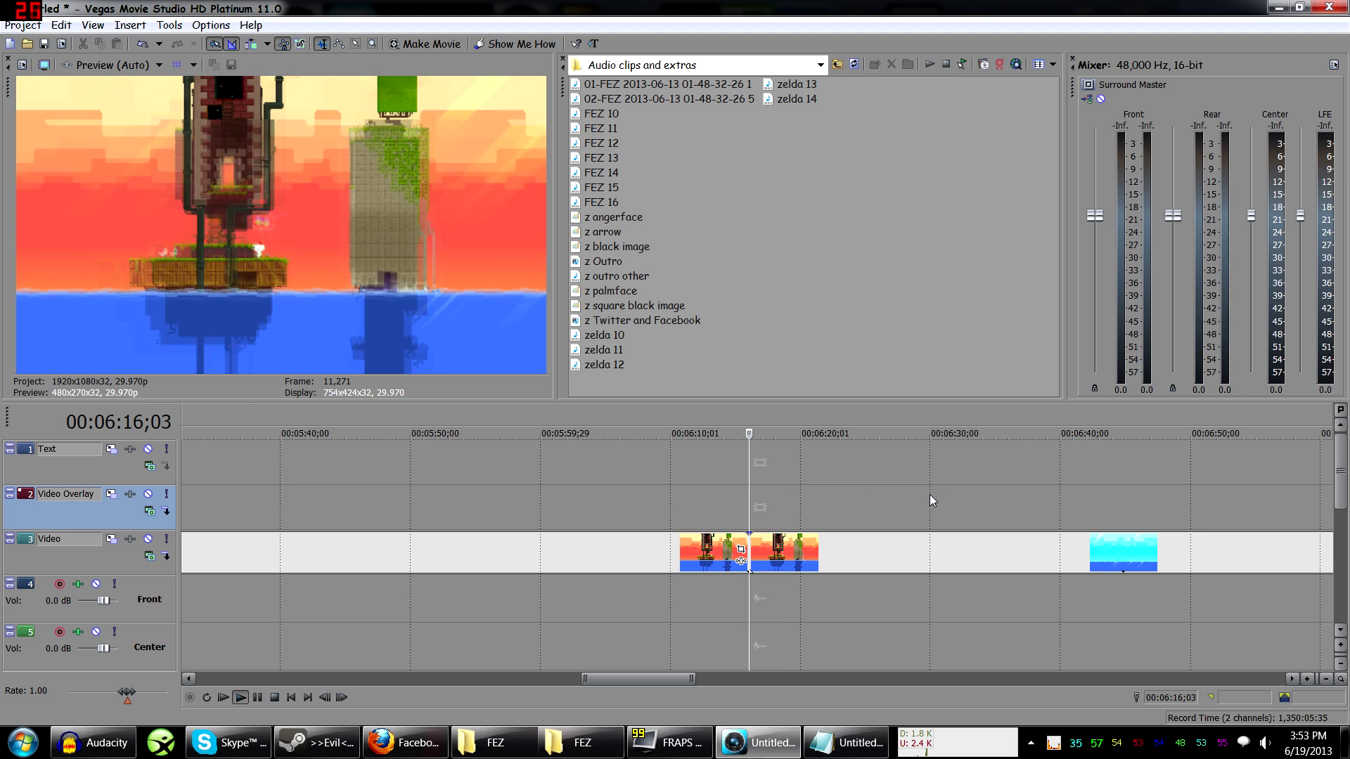
pyautogui.press('space')
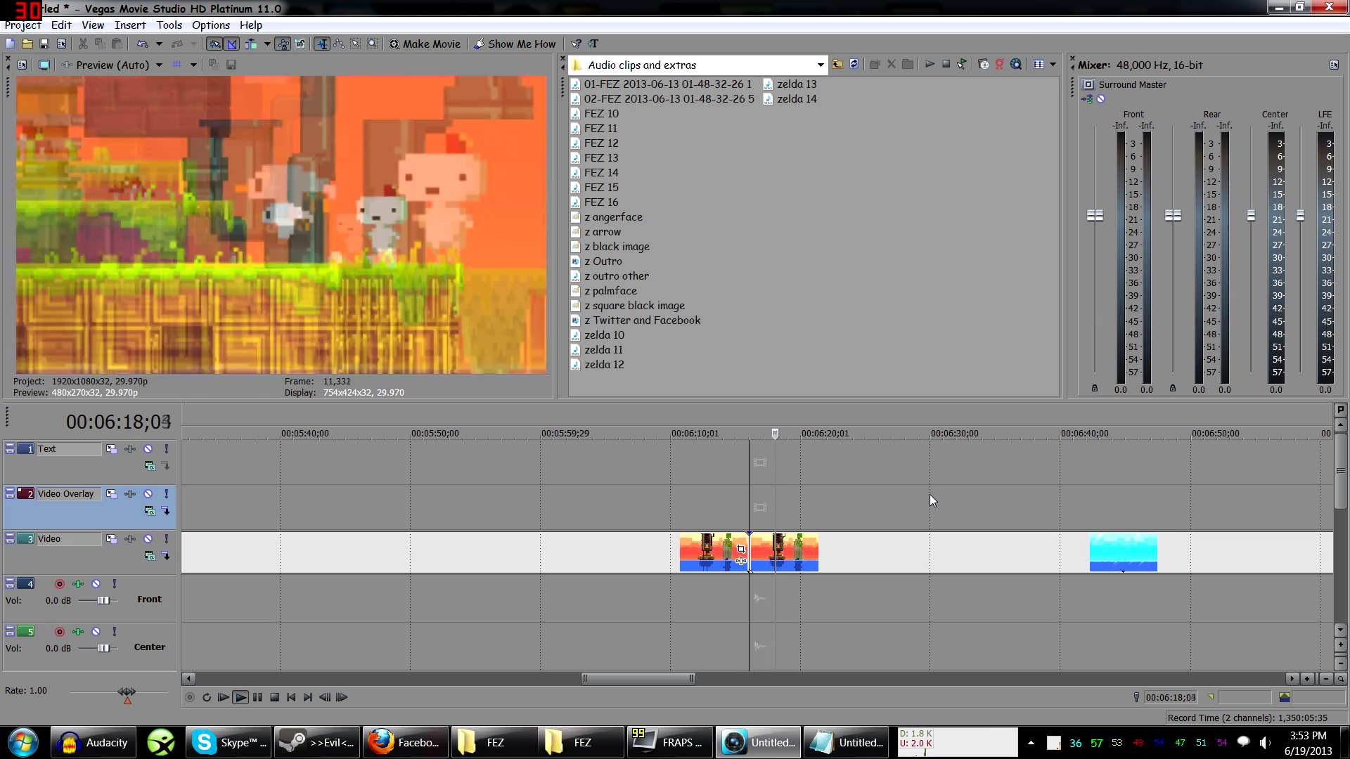
pyautogui.press('space')
pyautogui.press('space')
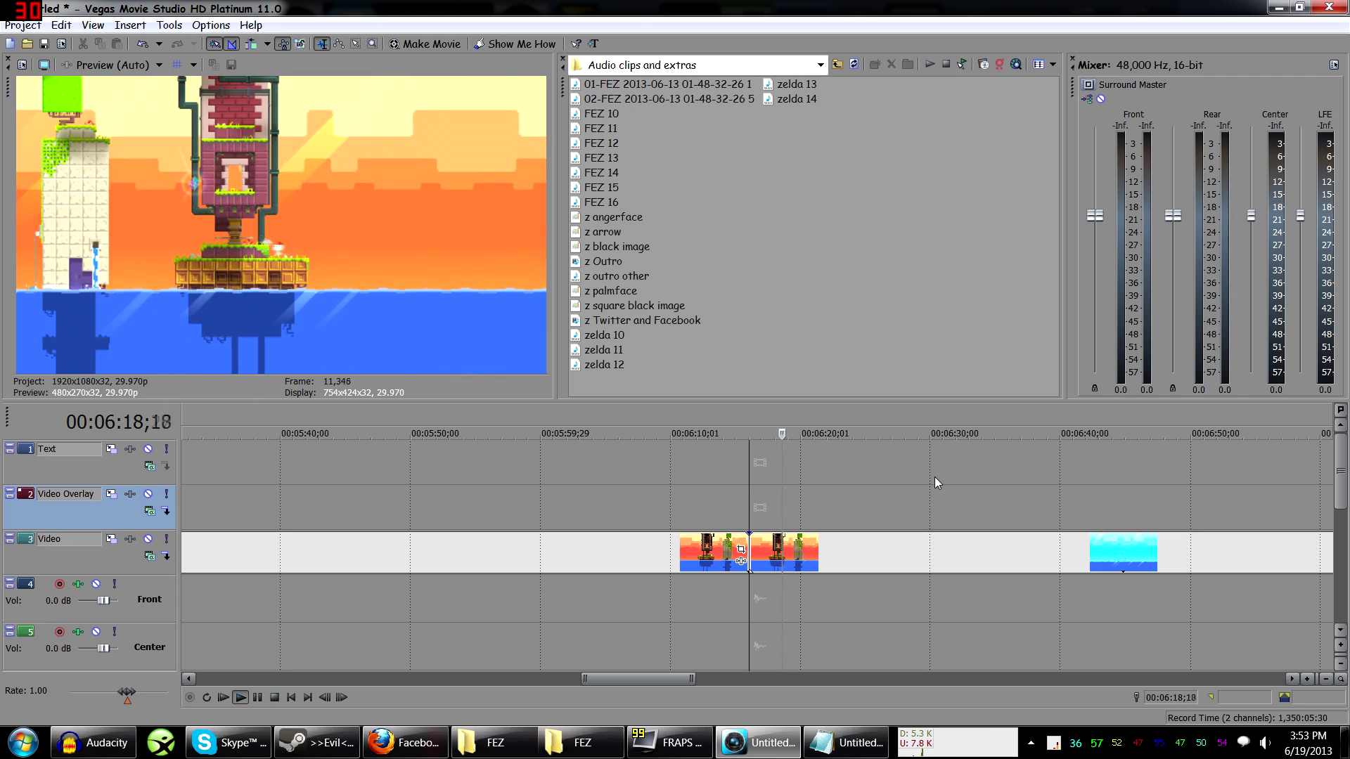
pyautogui.press('space')
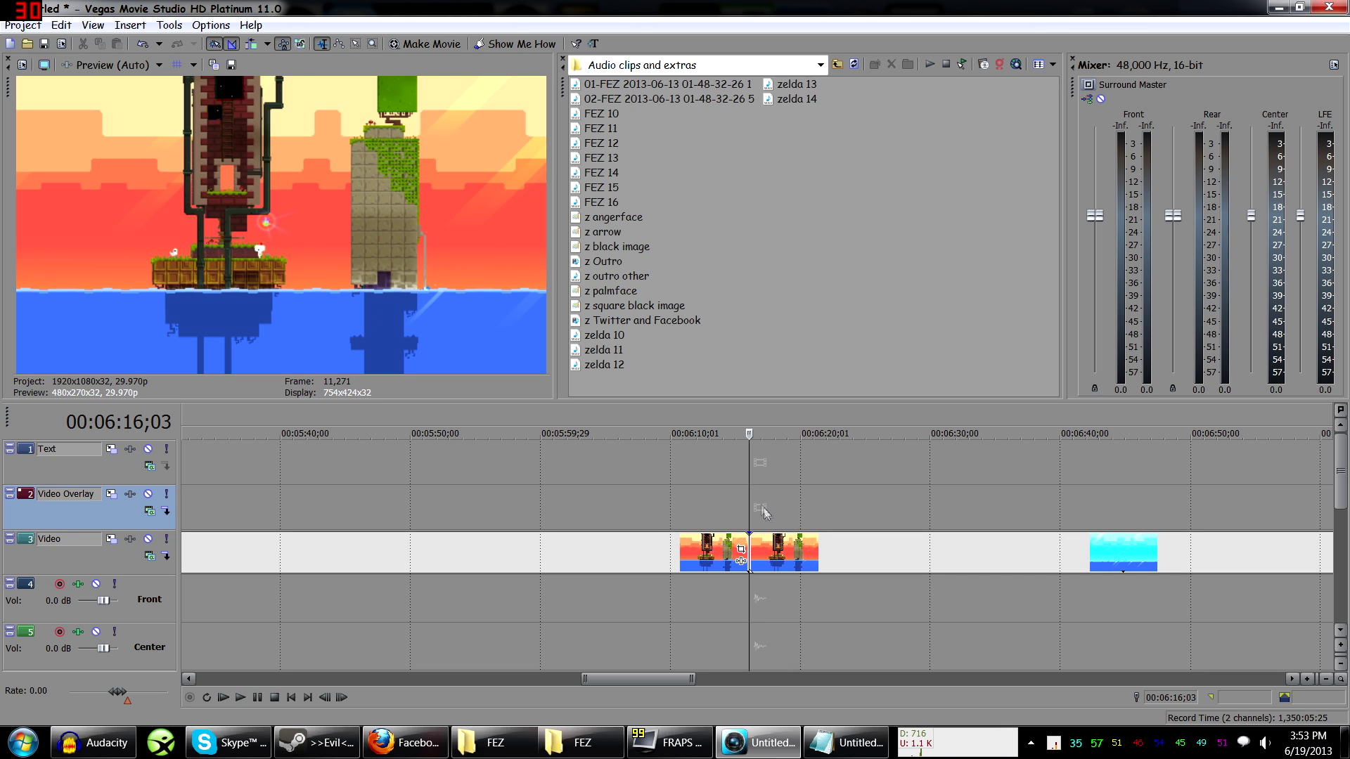
# Step: Copy the zoomed clip from the Video track onto the Video Overlay track, starting at 00:06:16;03
pyautogui.click(790, 555)
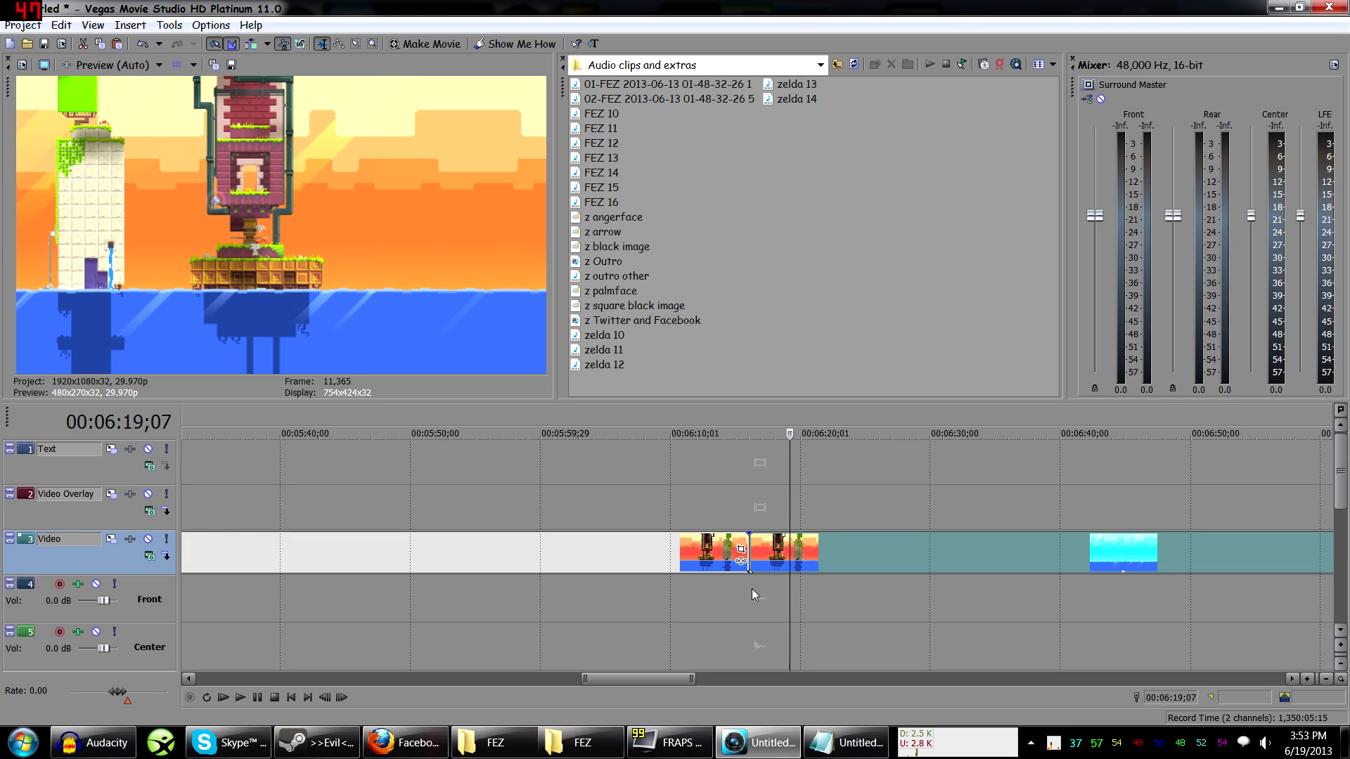
pyautogui.click(748, 503)
pyautogui.hotkey('ctrl', 'v')
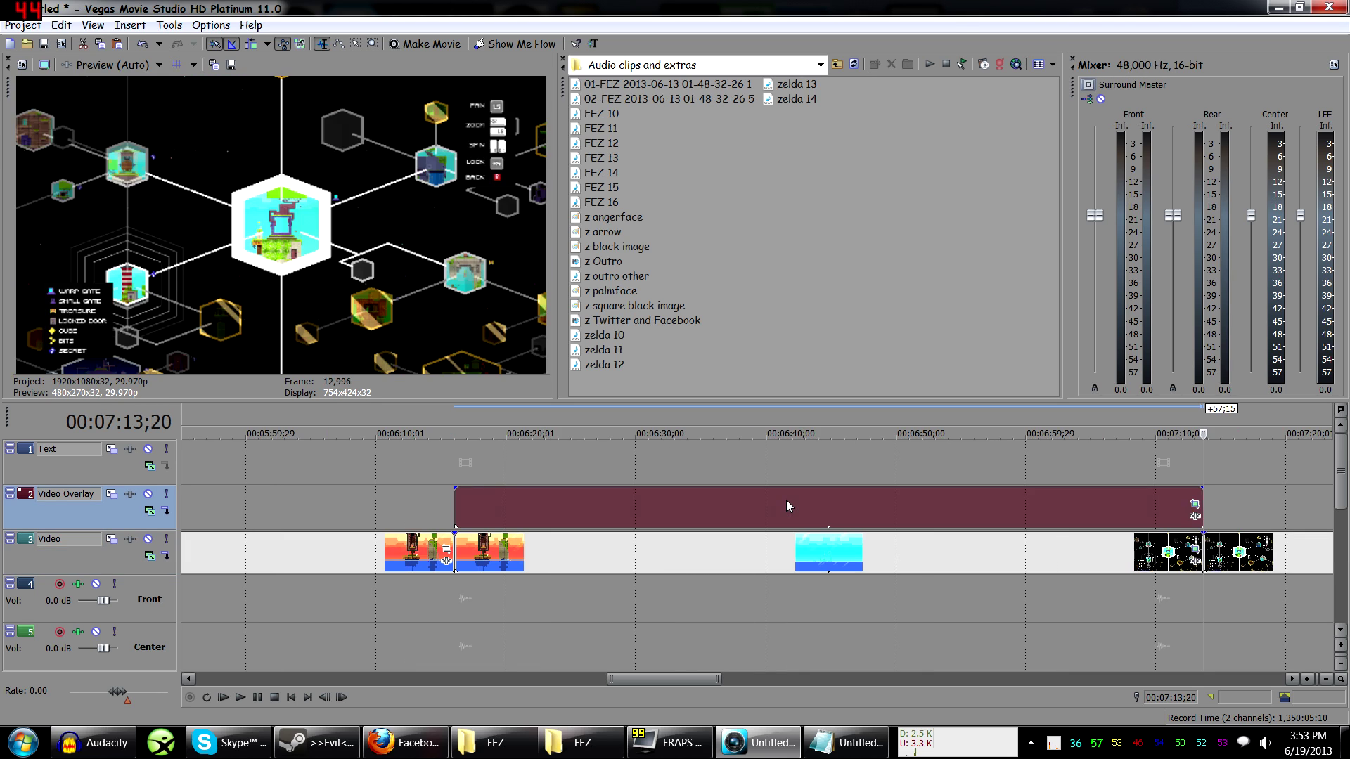
pyautogui.click(462, 462)
pyautogui.scroll(3, 495, 498)
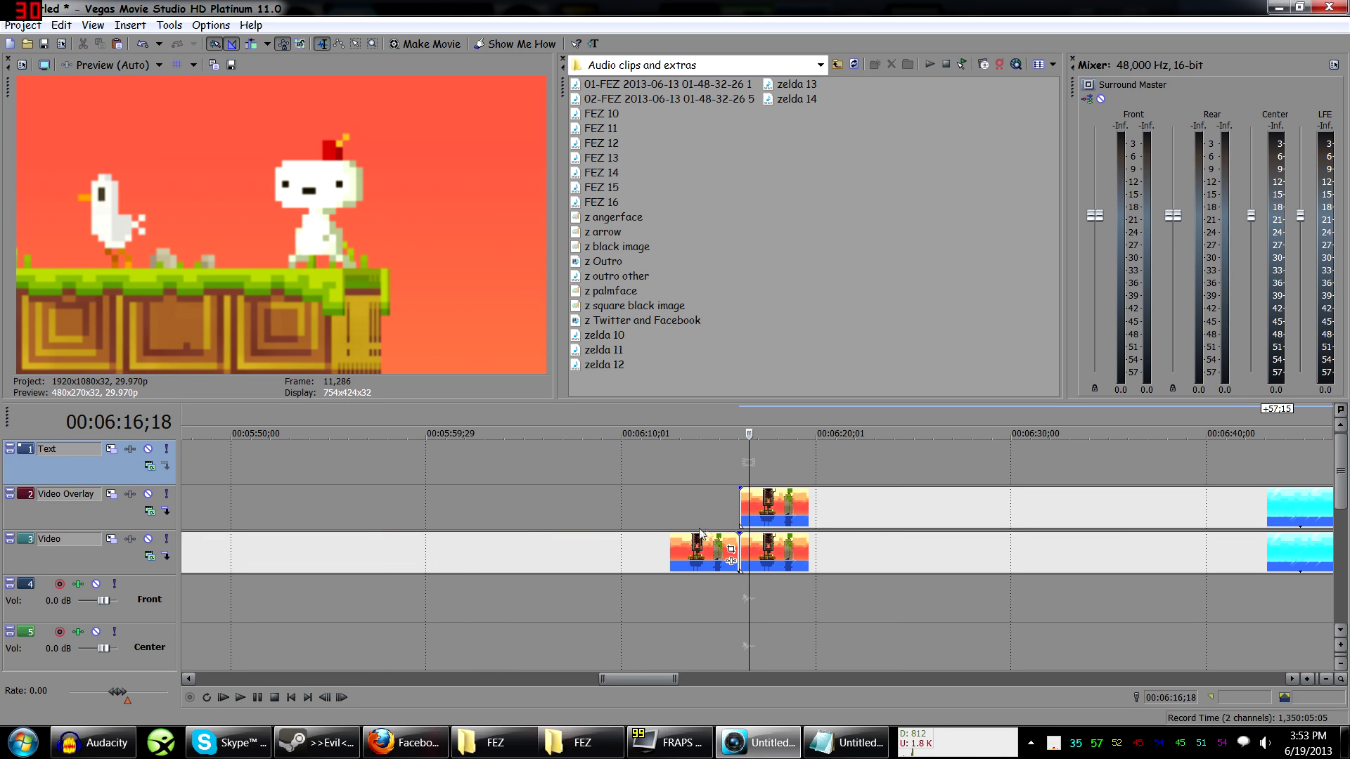
# Step: With the playhead at 00:06:17;10, shrink the Video Overlay track with Track Motion to about 1,056 by 594, centred at about 431, 213
pyautogui.rightClick(785, 562)
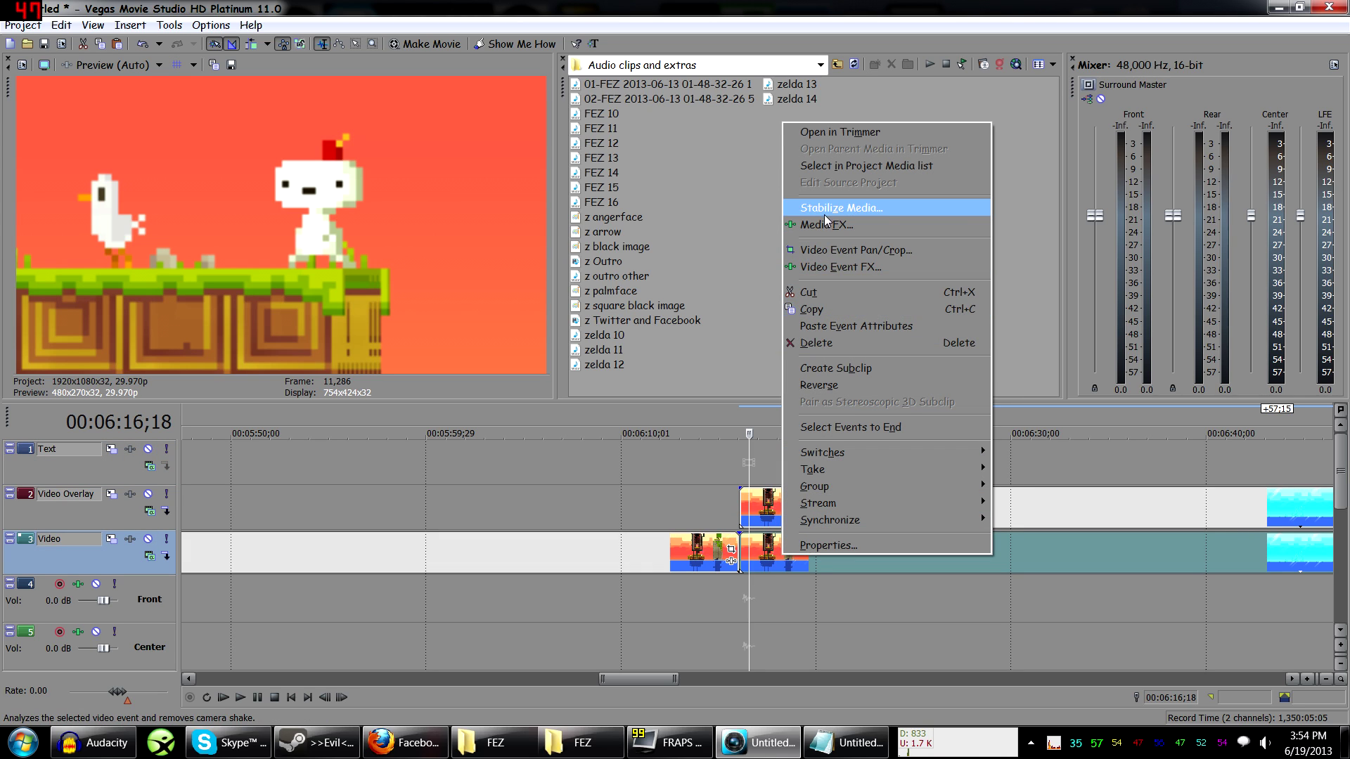
pyautogui.click(771, 455)
pyautogui.click(764, 469)
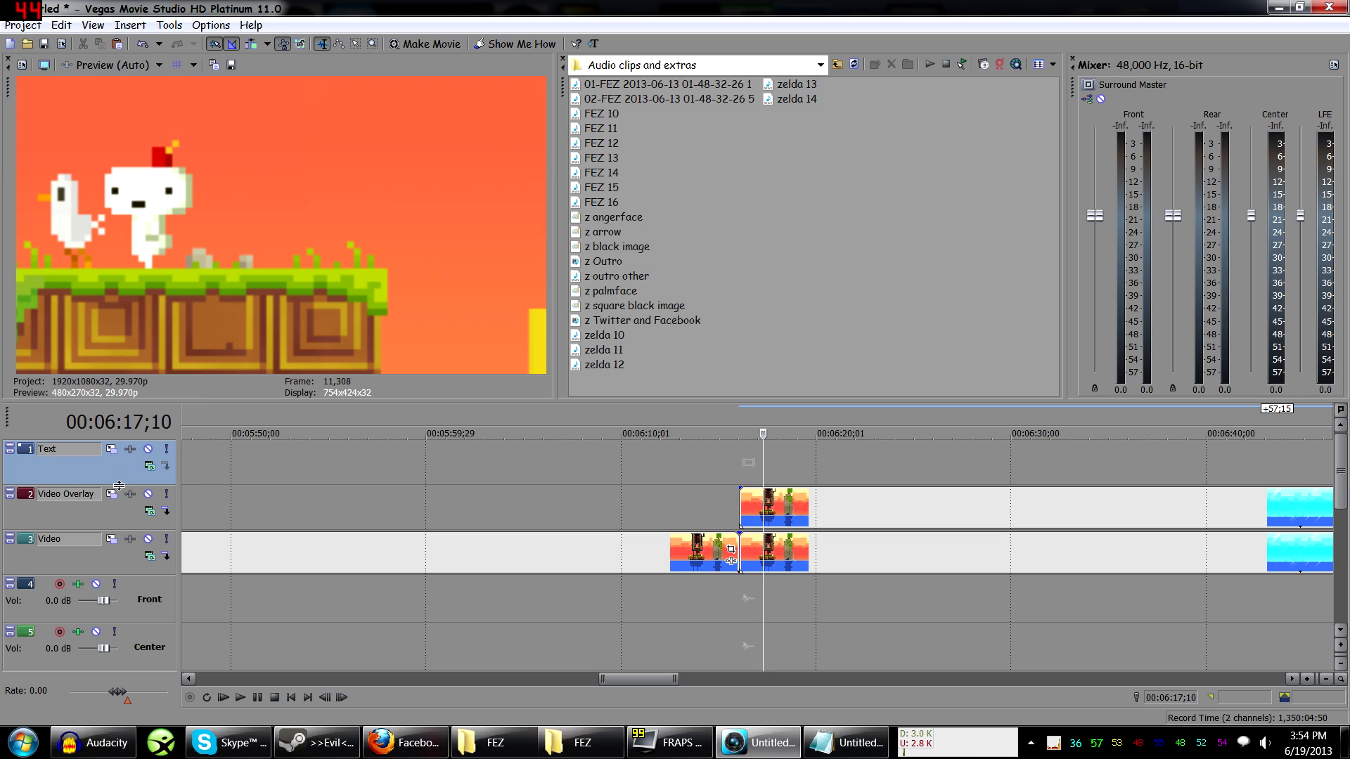
pyautogui.click(149, 512)
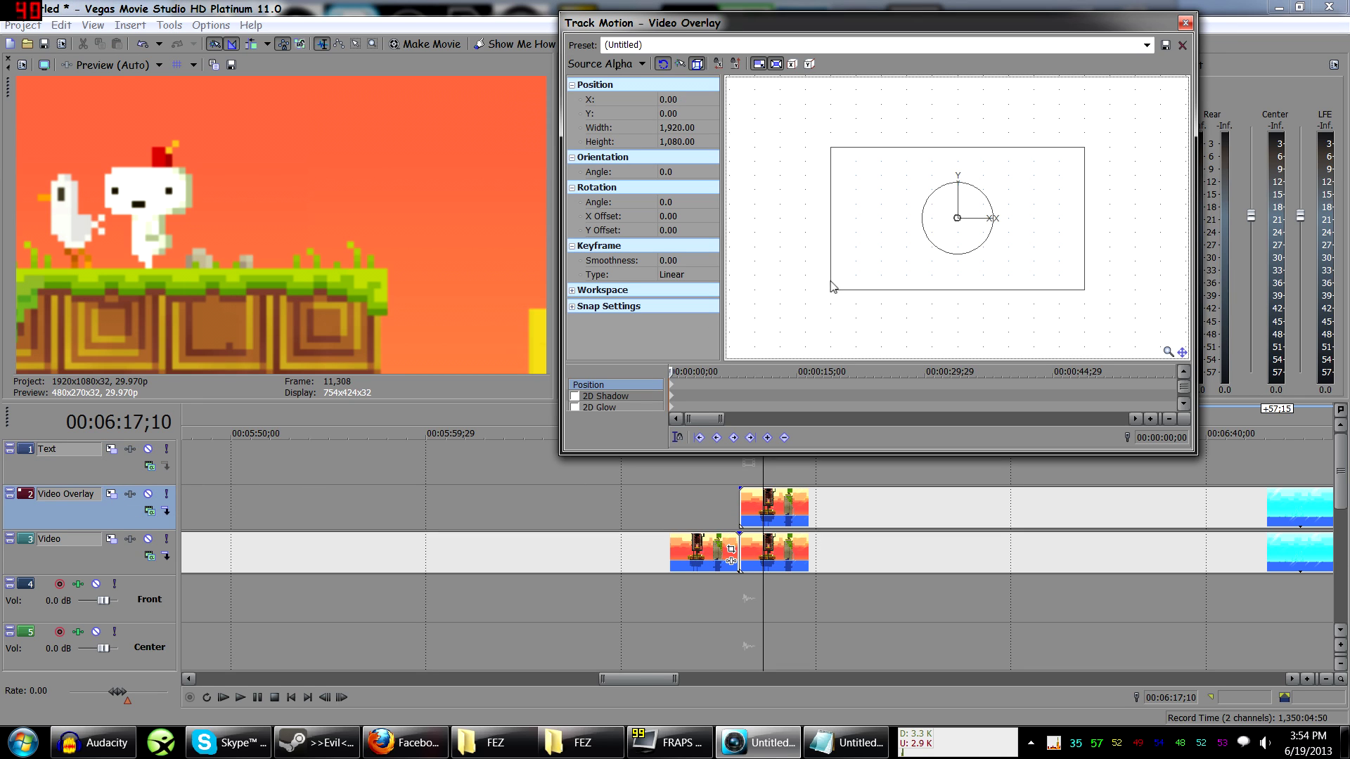
pyautogui.moveTo(830, 290); pyautogui.dragTo(958, 226)
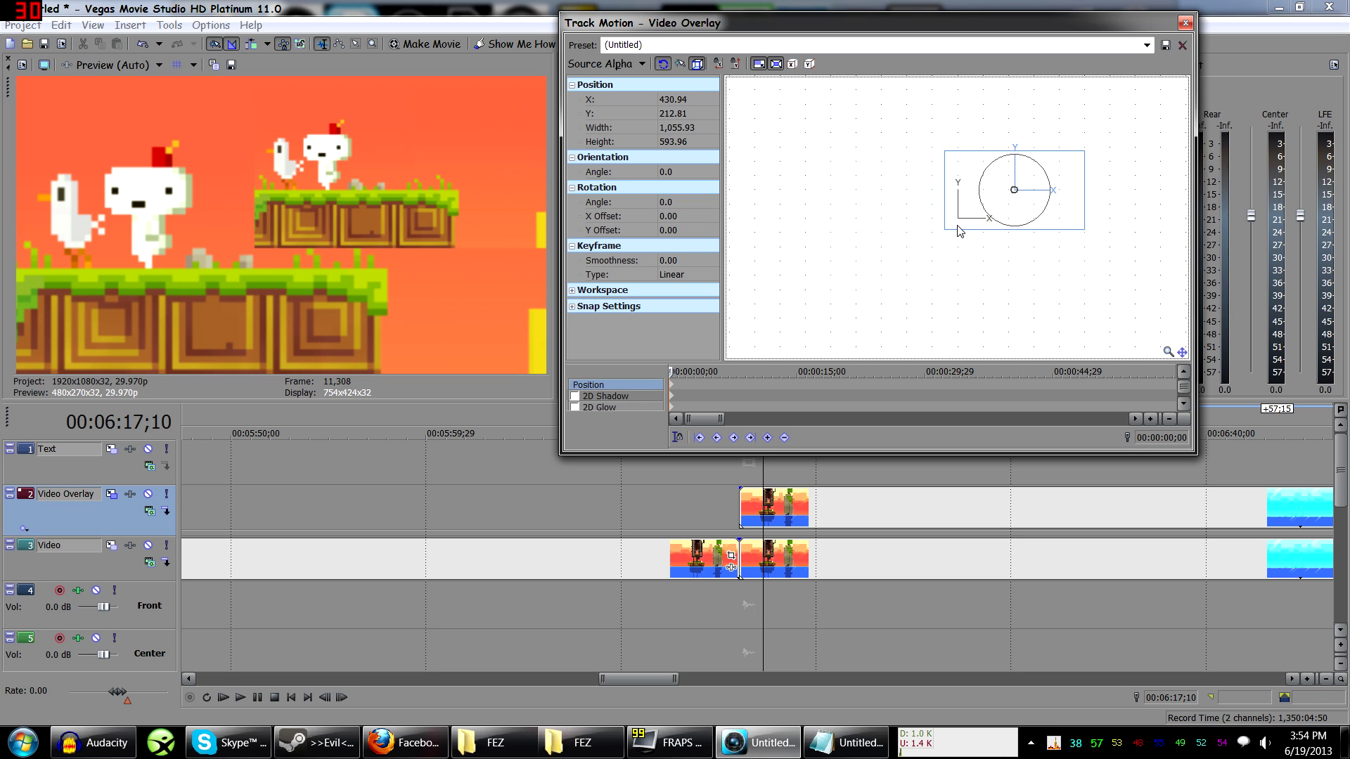
# Step: Close the Track Motion window of the Video Overlay track
pyautogui.click(1186, 23)
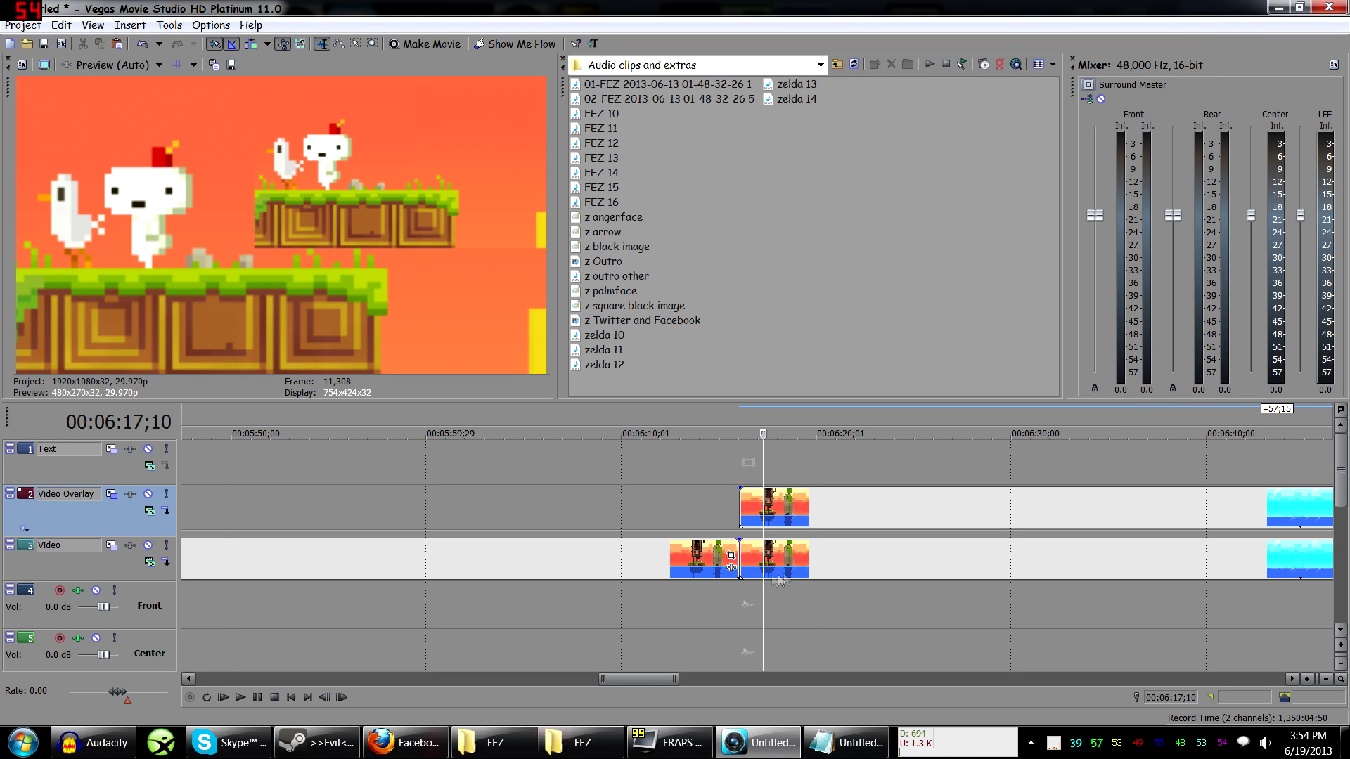
pyautogui.click(806, 575)
pyautogui.rightClick(806, 575)
pyautogui.click(905, 553)
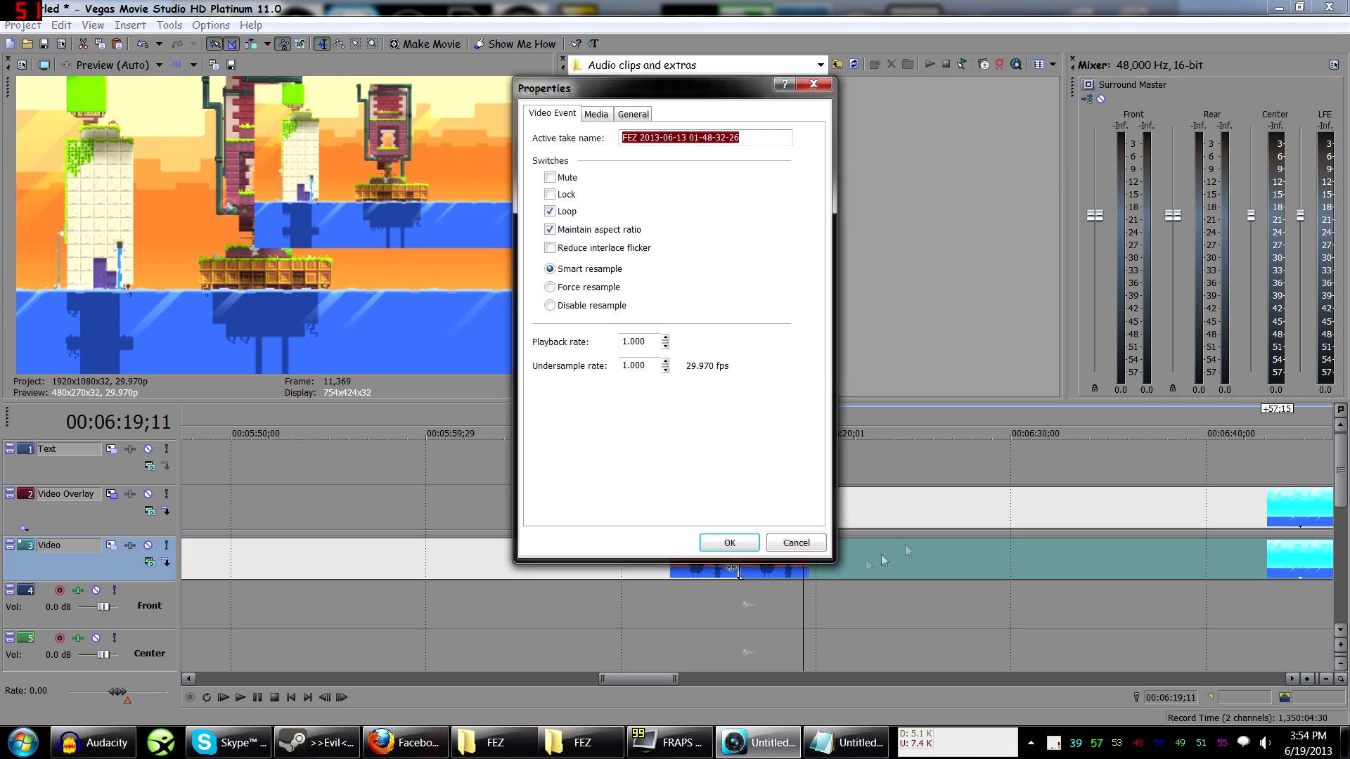
pyautogui.click(797, 543)
# Step: Remove the zoom keyframes from the Video track's copy of the clip in Event Pan/Crop, and close the window
pyautogui.rightClick(797, 562)
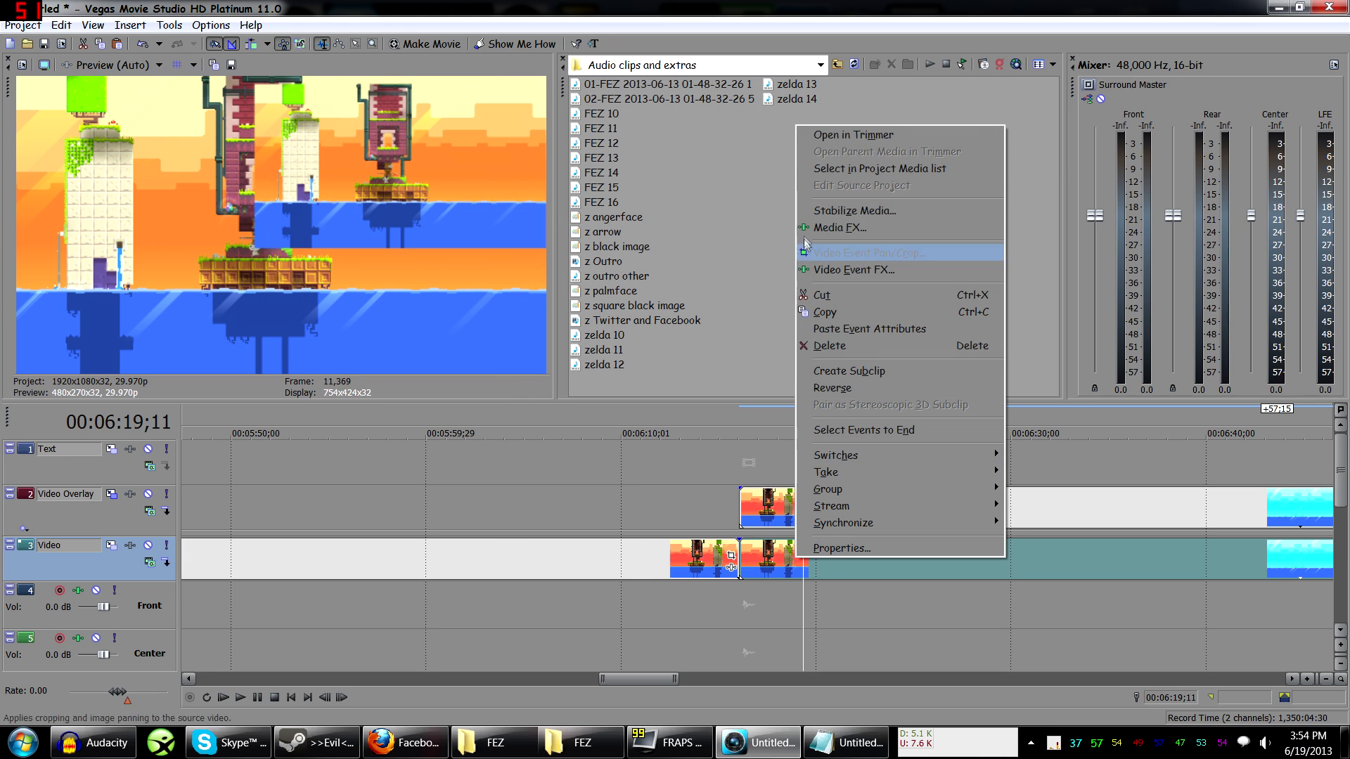
pyautogui.click(844, 226)
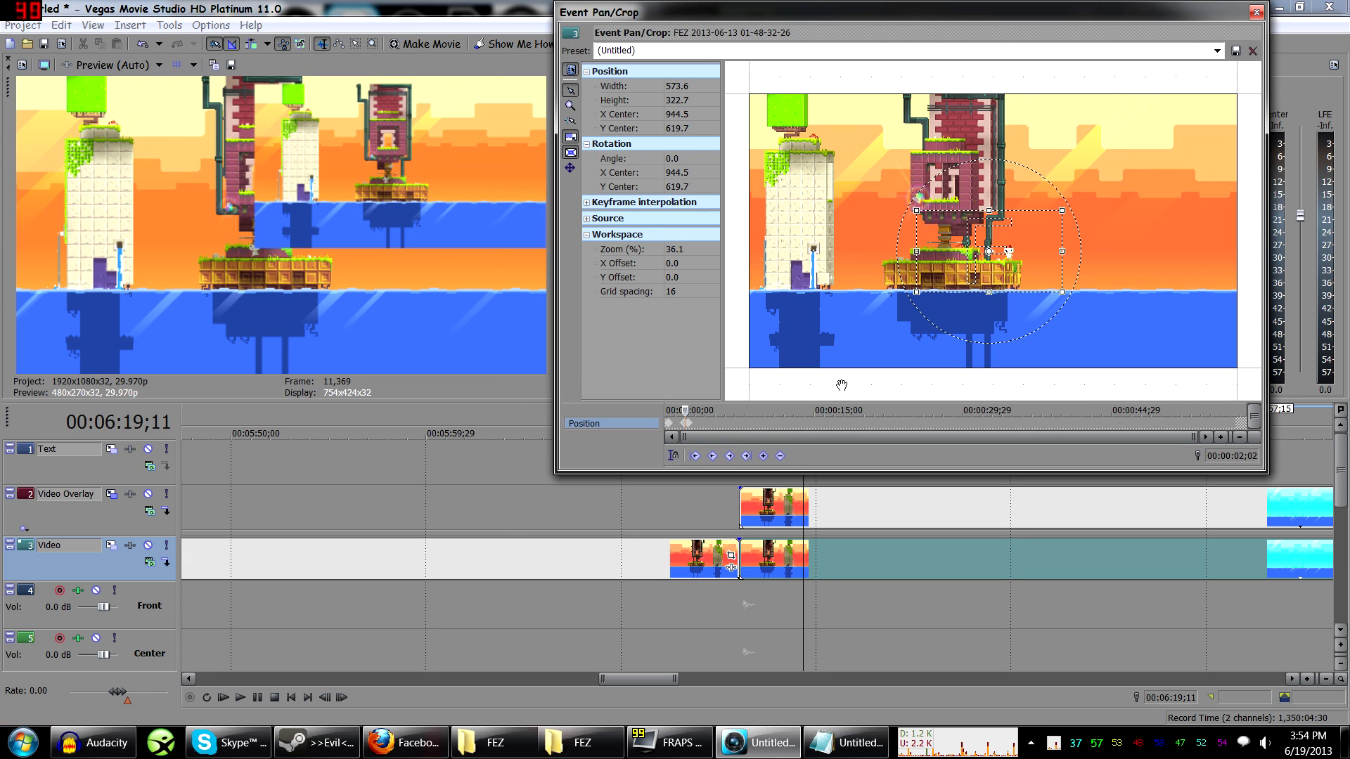
pyautogui.click(691, 427)
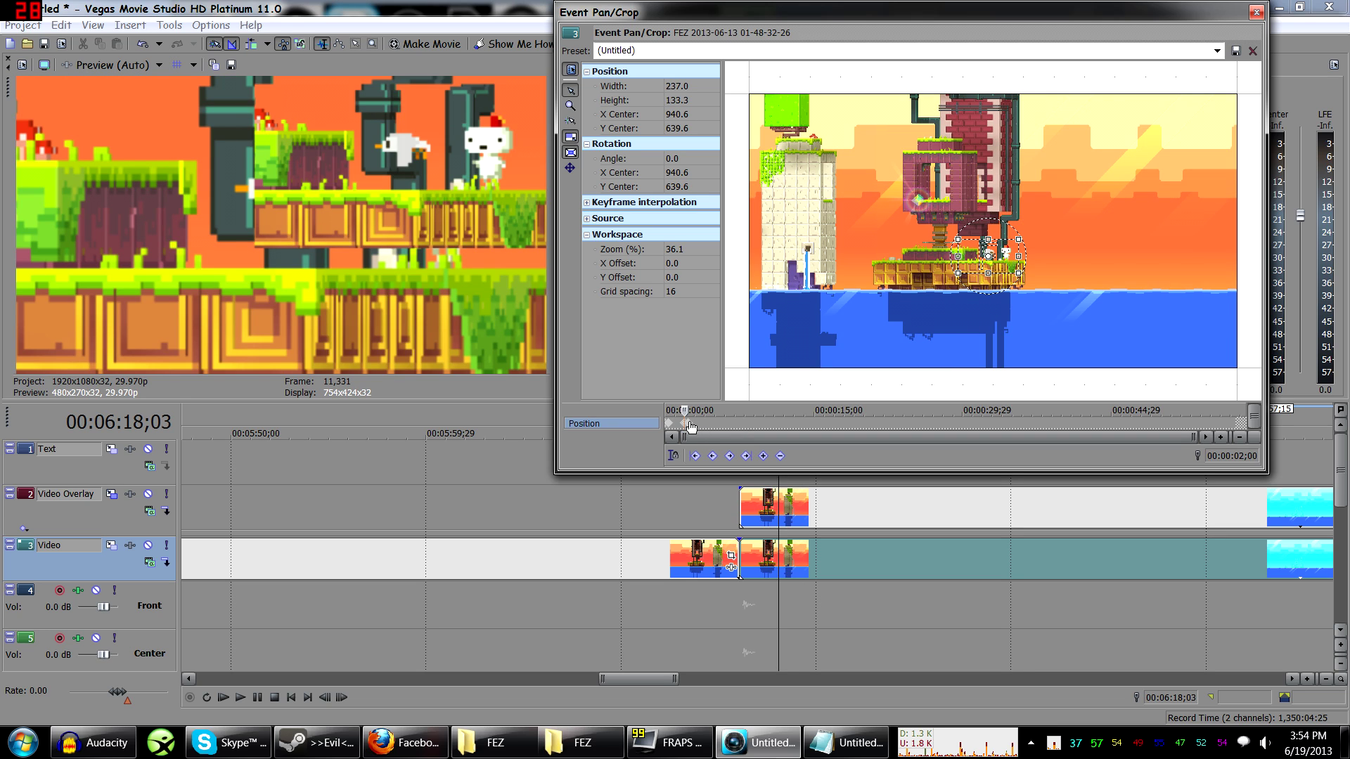
pyautogui.click(688, 427)
pyautogui.click(673, 427)
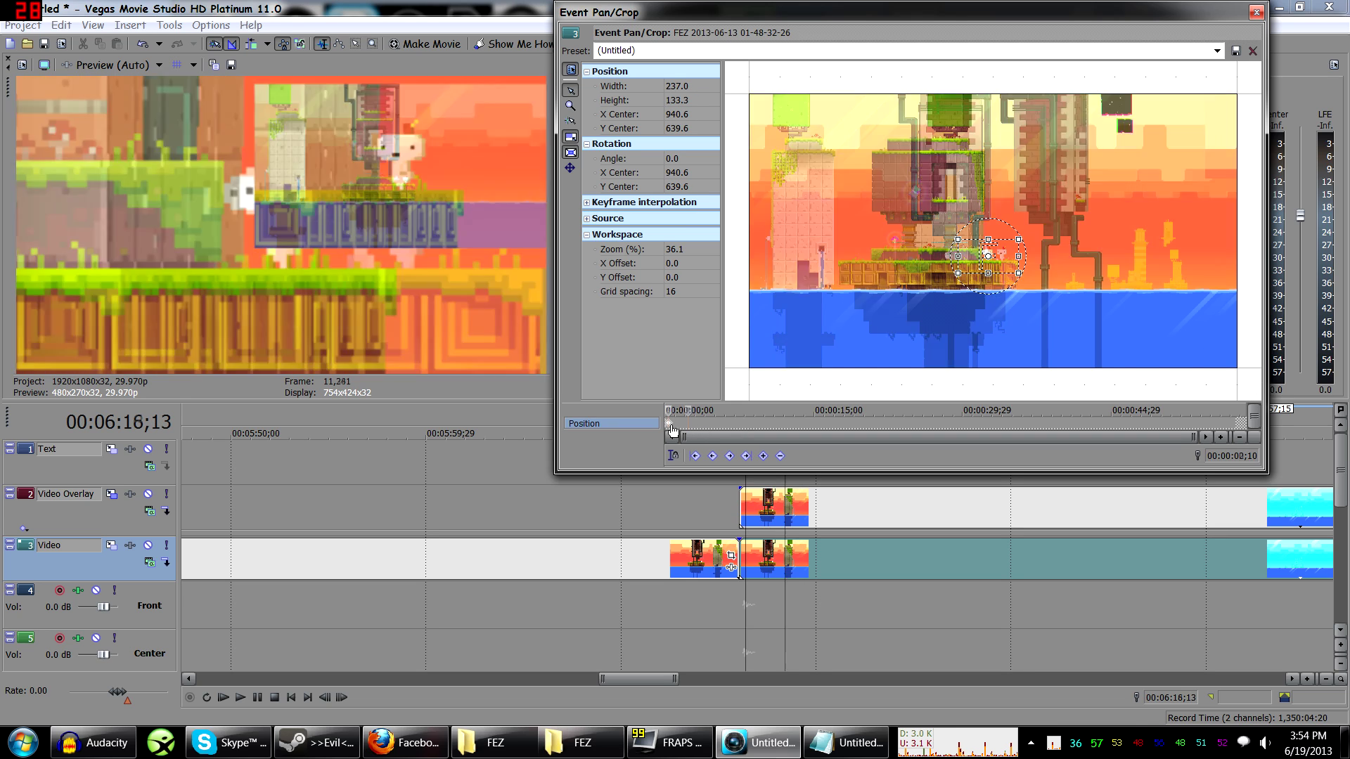
pyautogui.click(1257, 14)
# Step: Play the timeline from 00:06:15;21 to check the overlay against the Video track, and place the playhead at 00:06:18;15
pyautogui.click(731, 521)
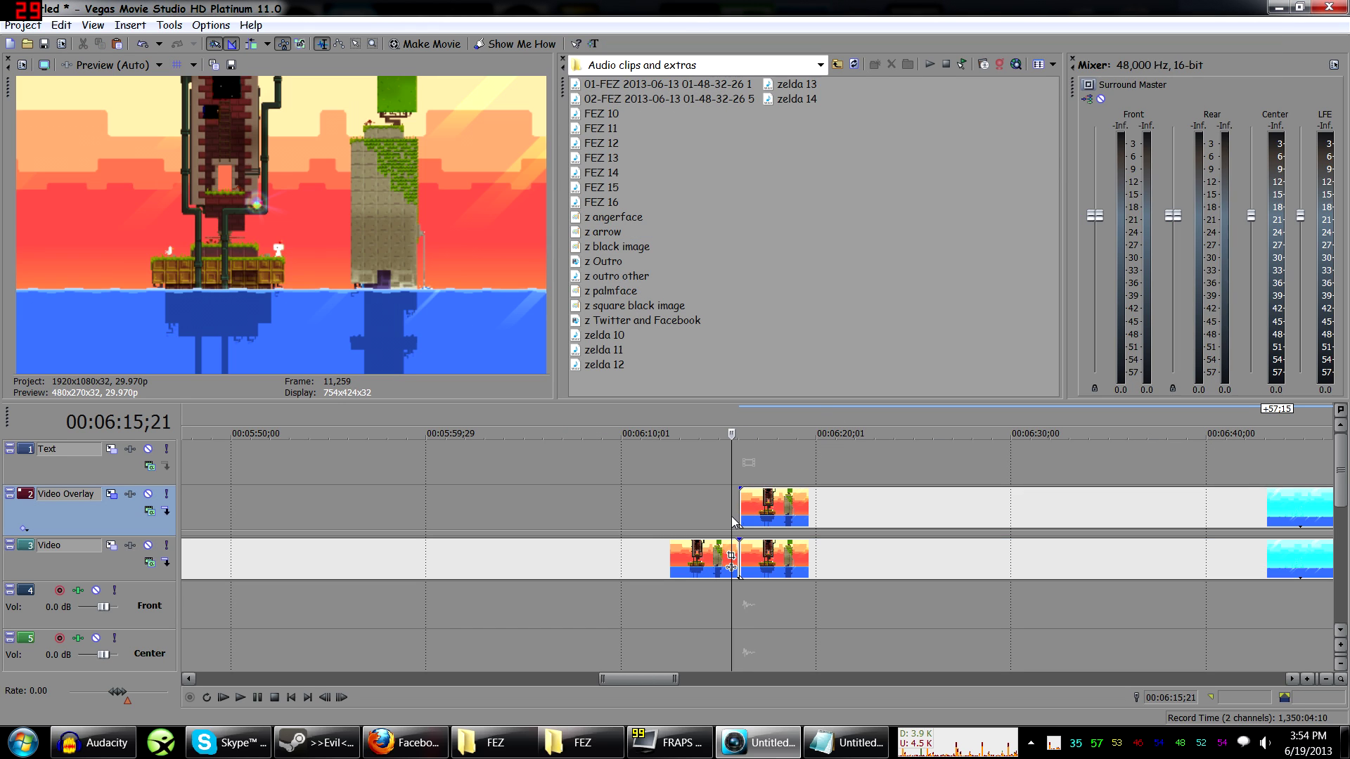
pyautogui.press('space')
pyautogui.press('space')
pyautogui.click(787, 517)
# Step: Reset the Video Overlay track's Track Motion to the (Default) preset and close the window
pyautogui.click(112, 493)
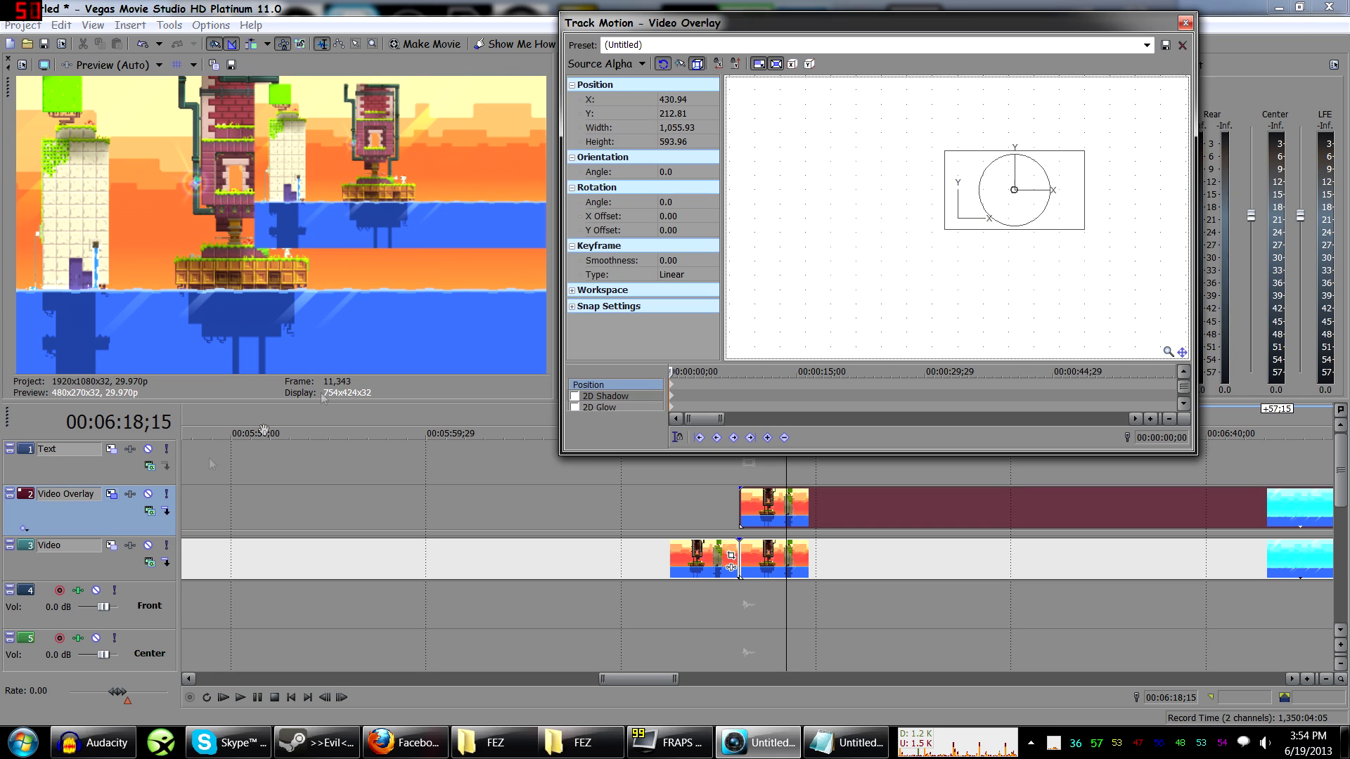
pyautogui.click(691, 53)
pyautogui.scroll(1, 691, 53)
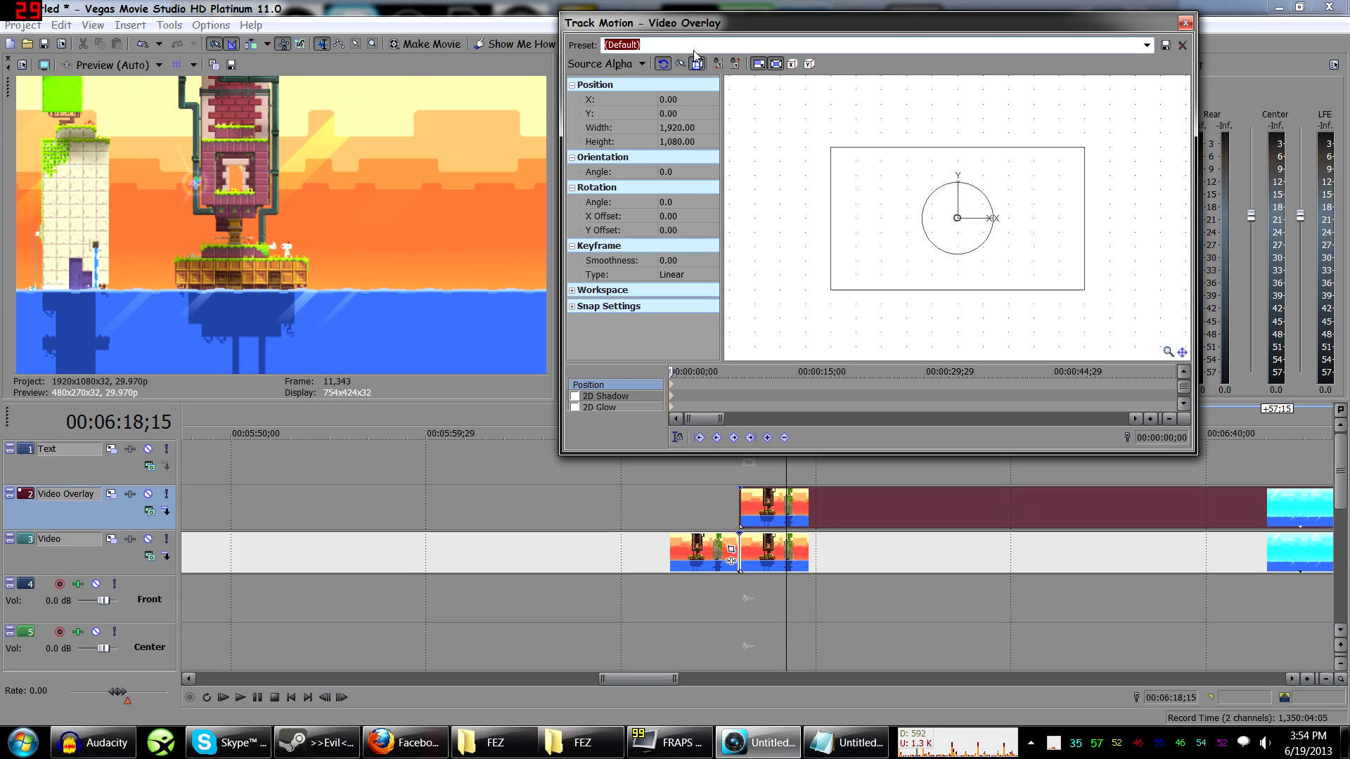
pyautogui.click(1185, 23)
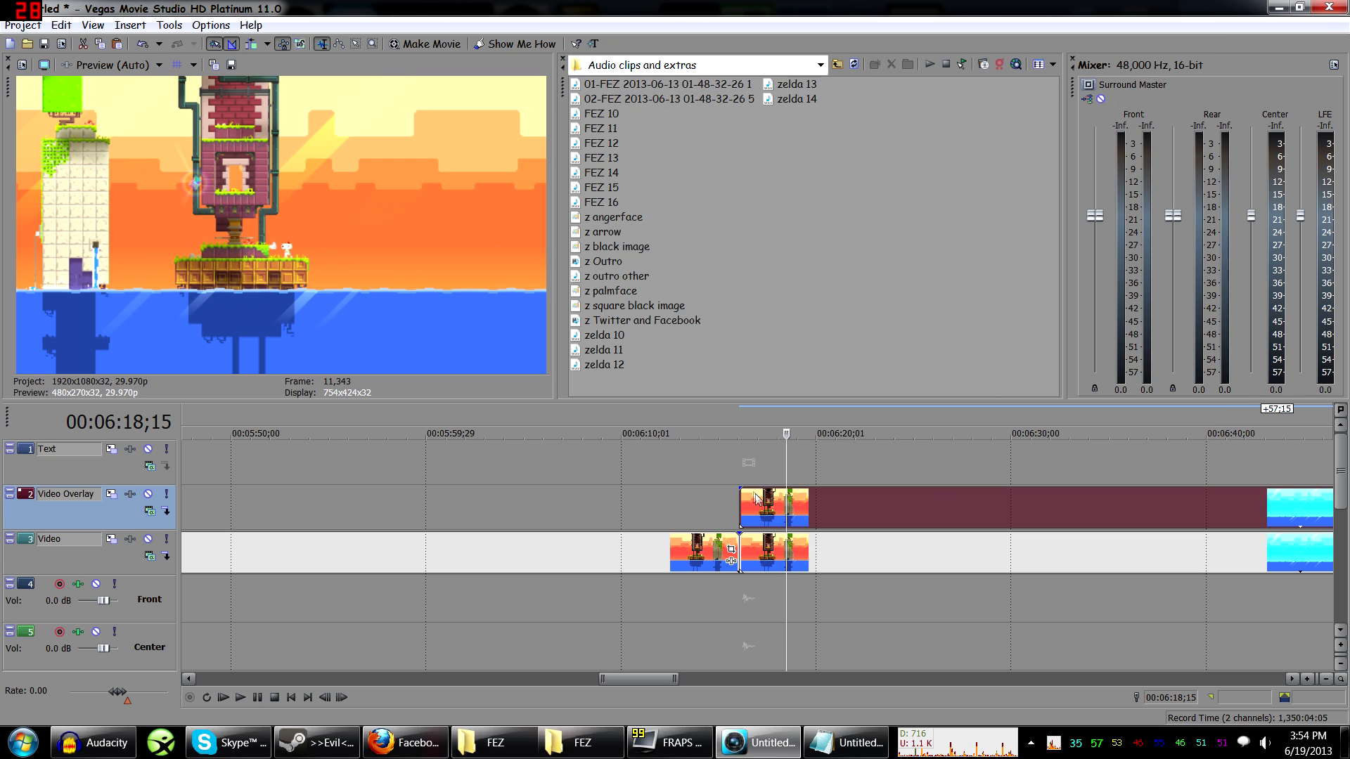
# Step: Play the full-size overlay clip from 00:06:16;03 to review its zoom
pyautogui.click(744, 466)
pyautogui.press('space')
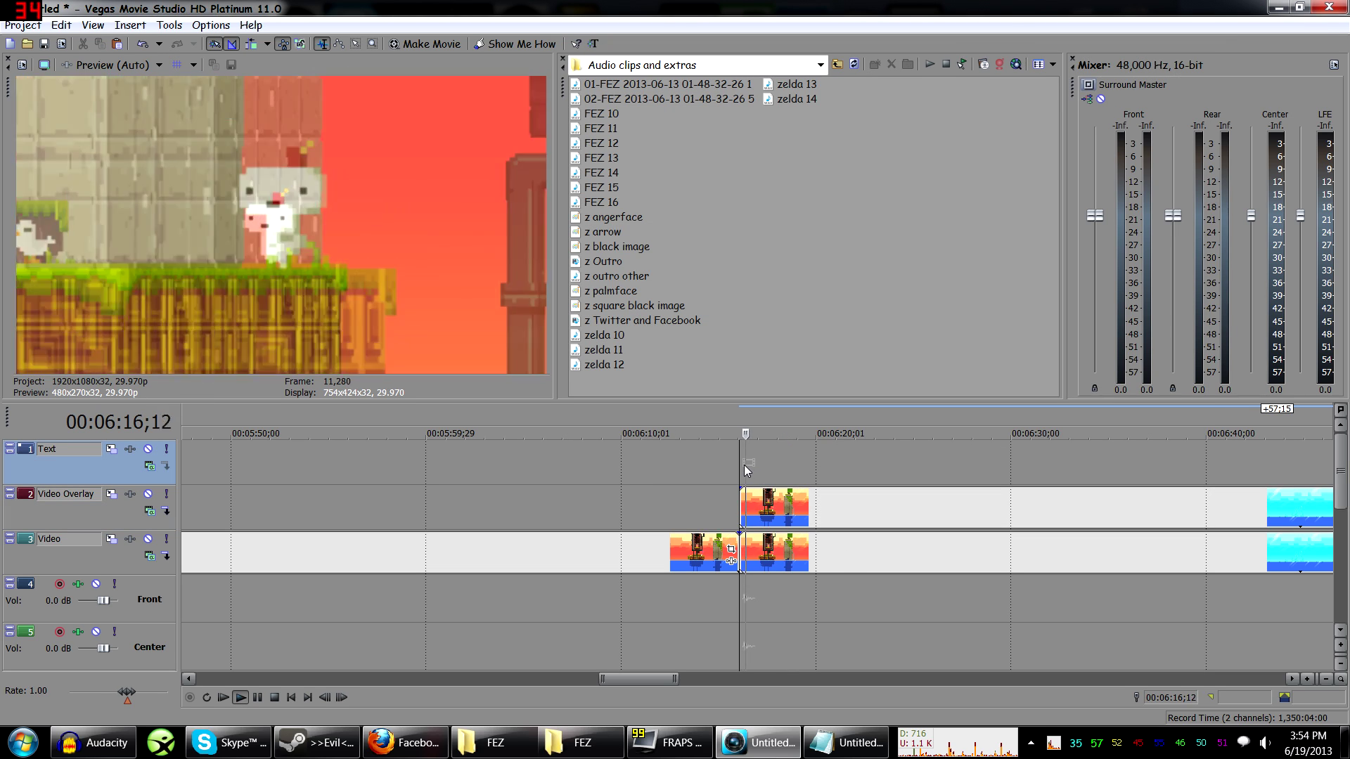
pyautogui.press('space')
pyautogui.press('space')
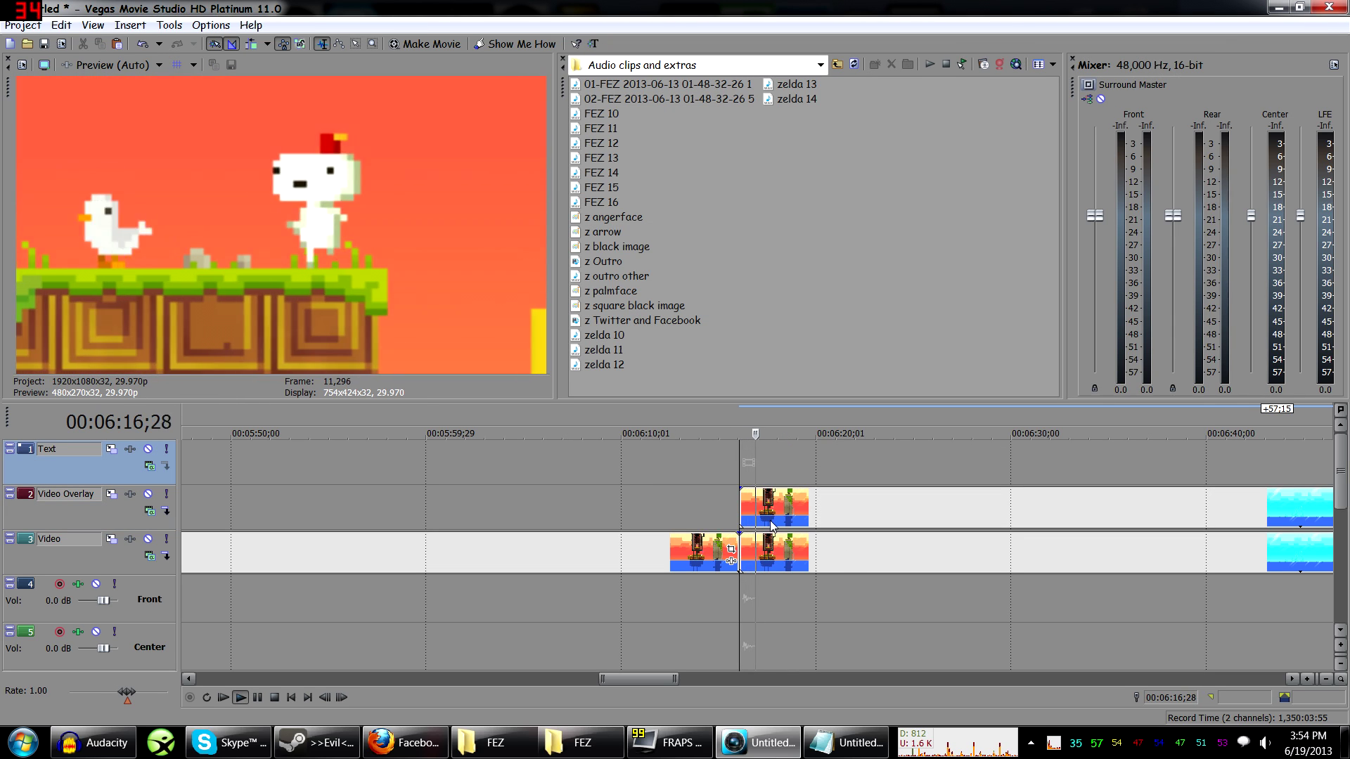
pyautogui.press('space')
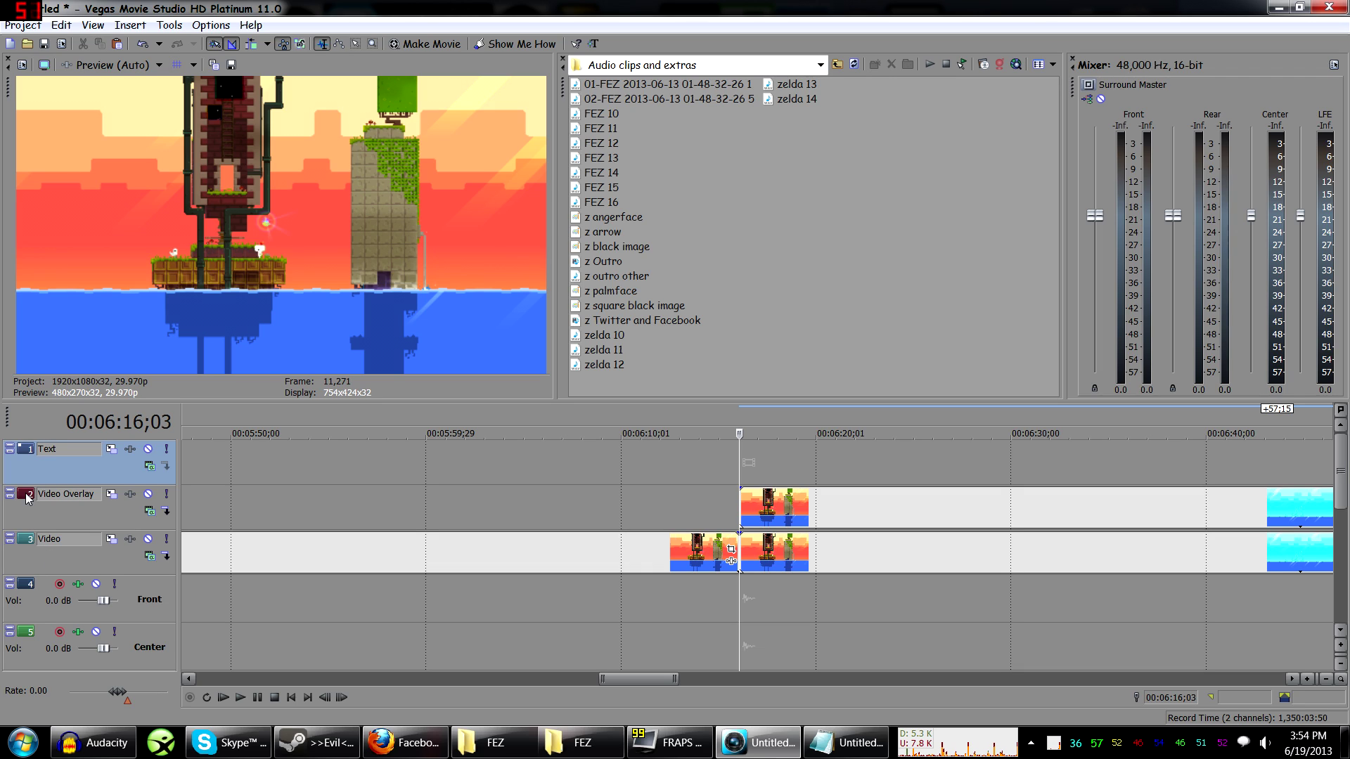
# Step: Scrub through the Video Overlay clip at several points, returning the playhead to the clip's start at 00:06:16;03
pyautogui.click(760, 467)
pyautogui.moveTo(776, 506)
pyautogui.mouseDown()
pyautogui.moveTo(842, 501)
pyautogui.moveTo(779, 501)
pyautogui.mouseUp()
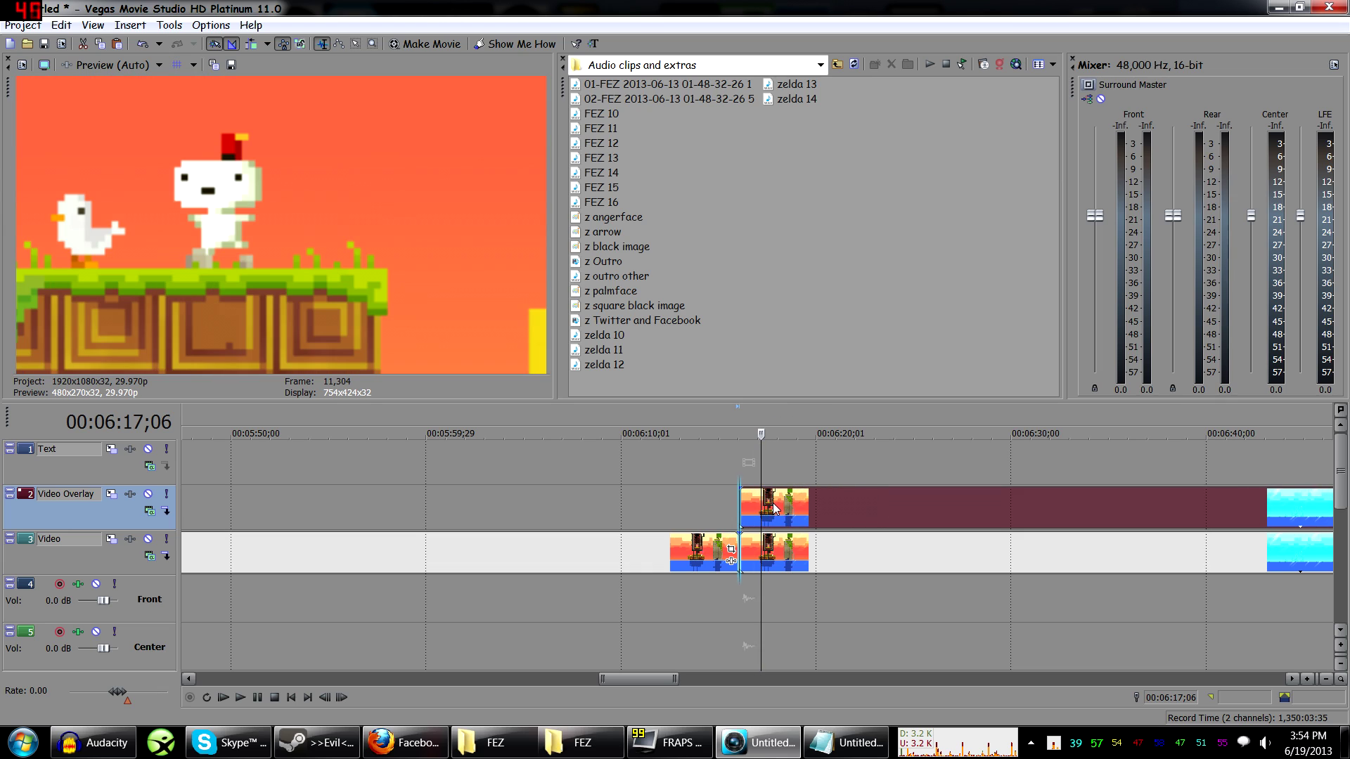
pyautogui.click(750, 460)
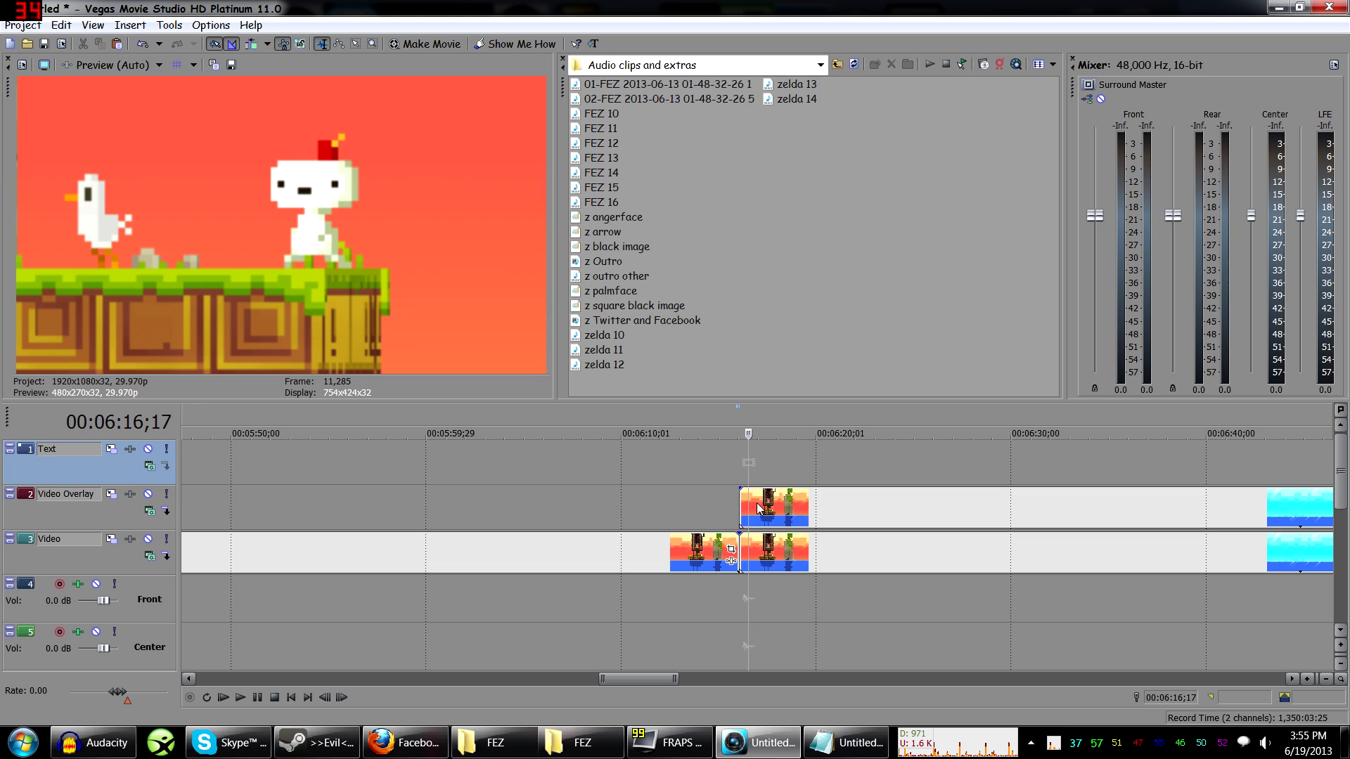
pyautogui.click(782, 473)
pyautogui.click(801, 470)
pyautogui.click(752, 466)
pyautogui.click(741, 466)
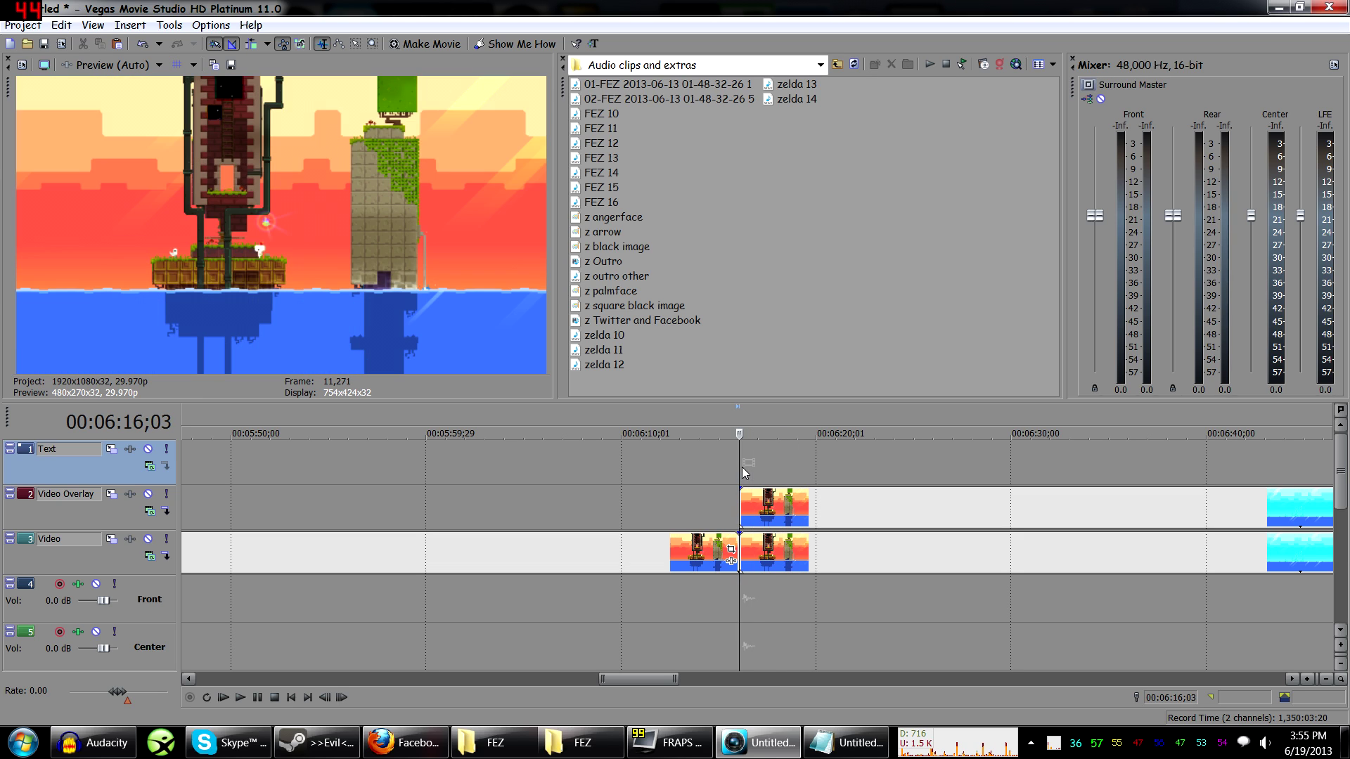
# Step: With the playhead at 00:06:16;21, shrink the Video Overlay track with Track Motion to about 1,076 by 605
pyautogui.click(751, 467)
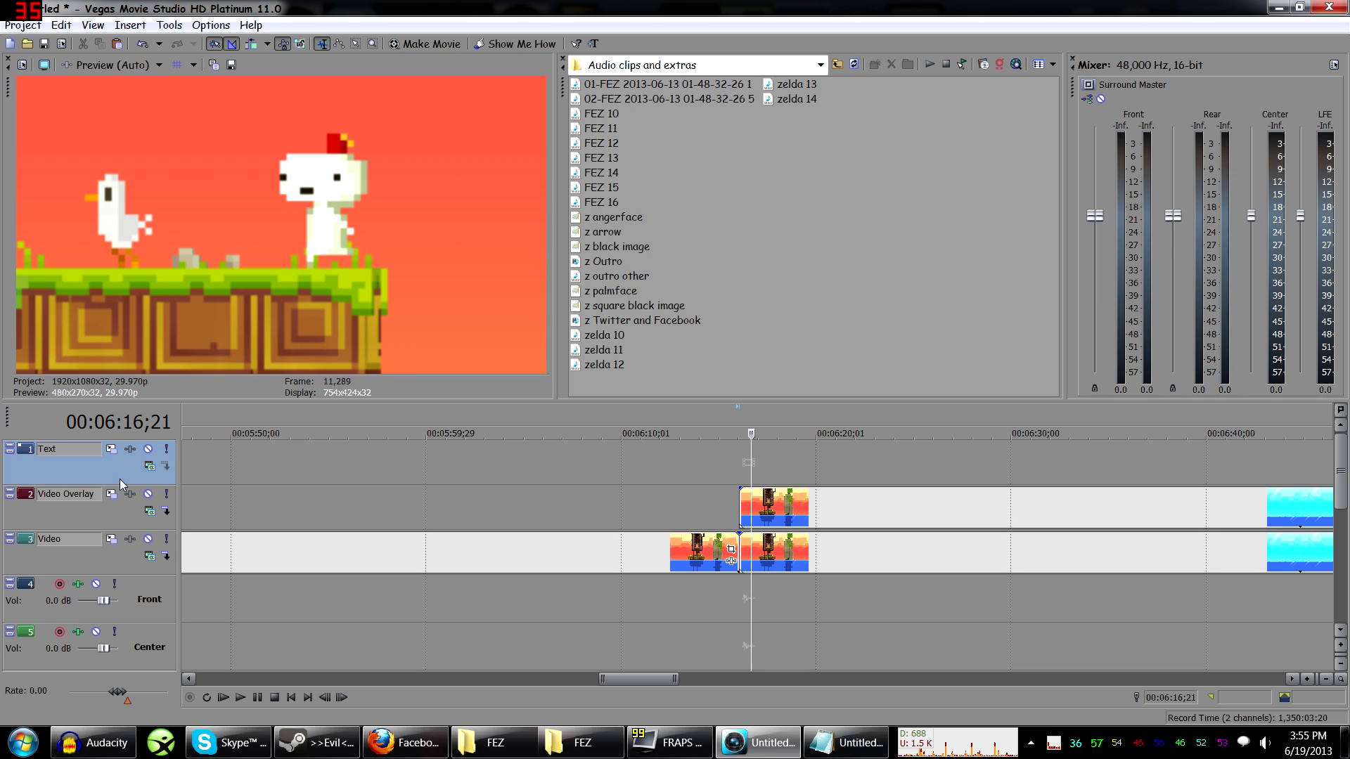
pyautogui.click(114, 495)
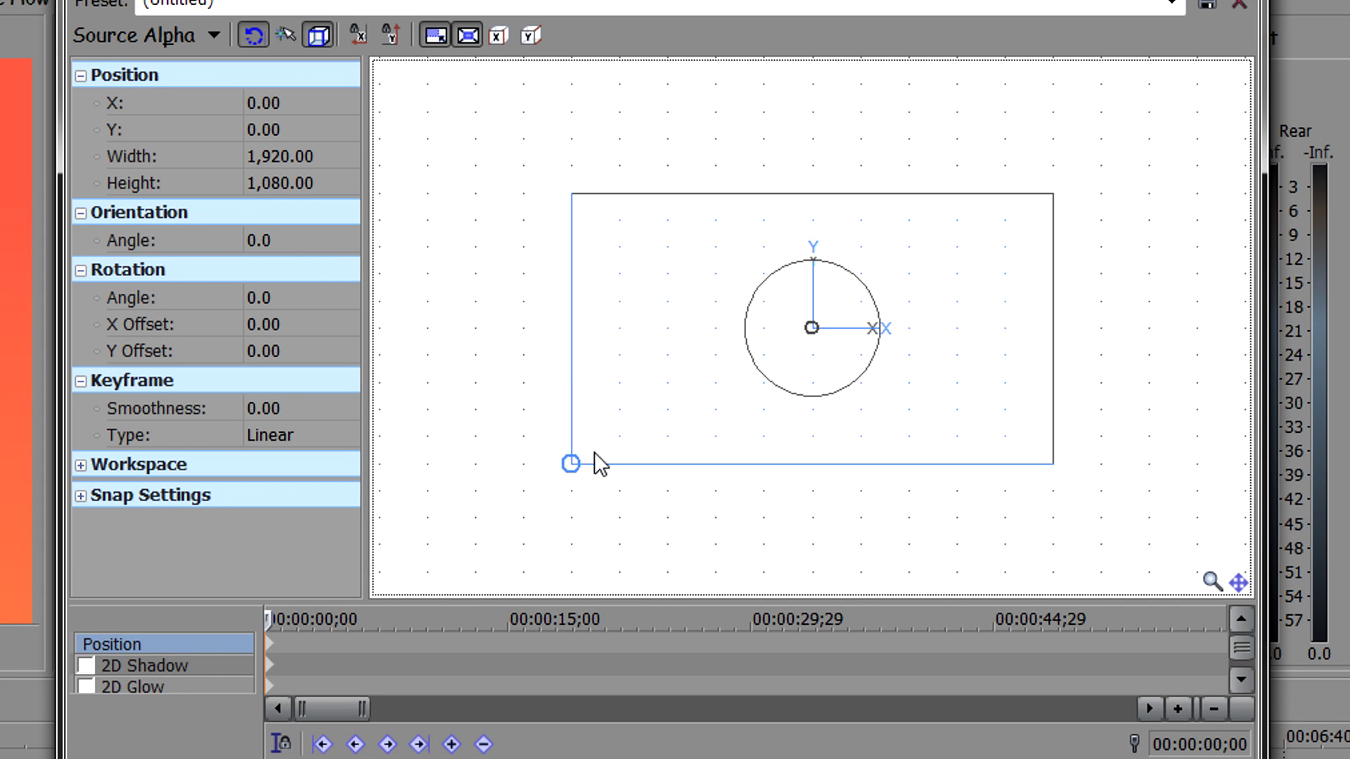
pyautogui.moveTo(832, 300); pyautogui.dragTo(871, 286)
pyautogui.moveTo(665, 430); pyautogui.dragTo(694, 420)
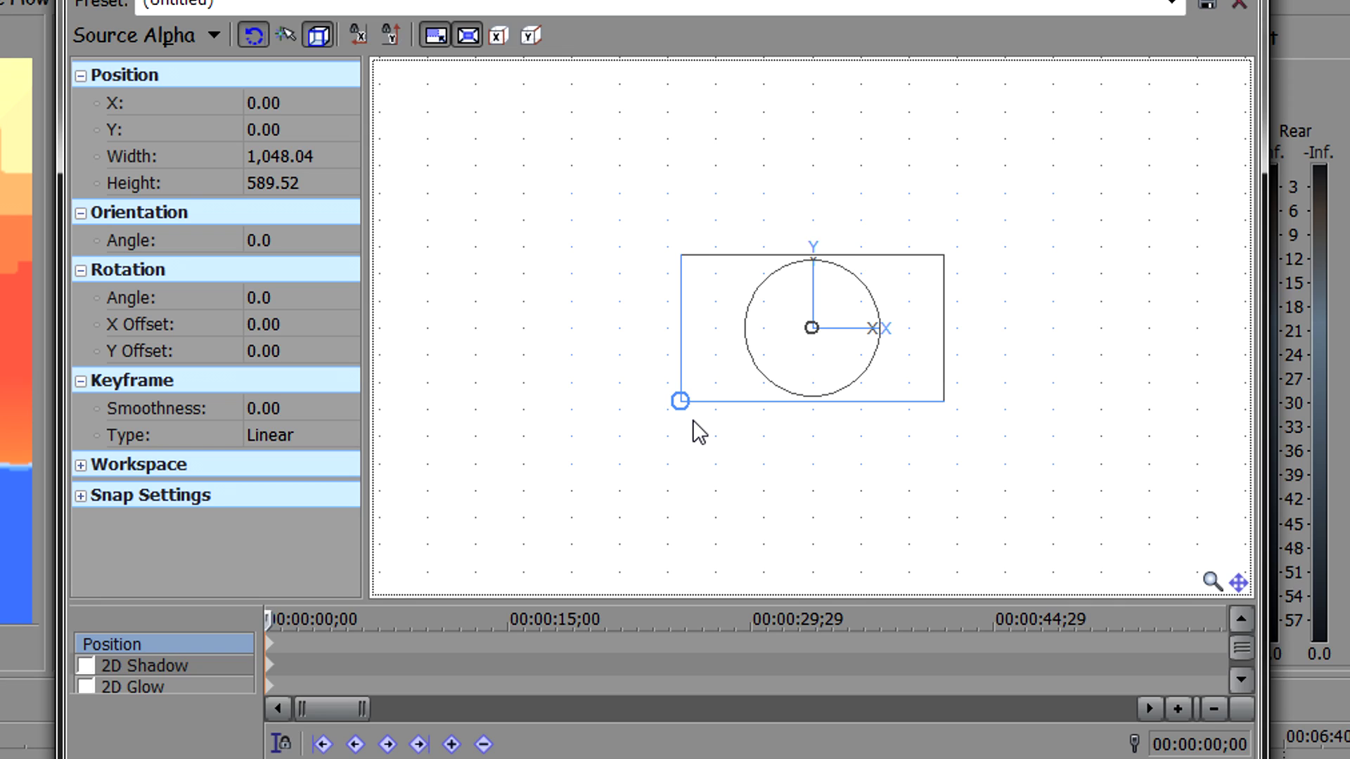
pyautogui.moveTo(693, 420); pyautogui.dragTo(699, 415)
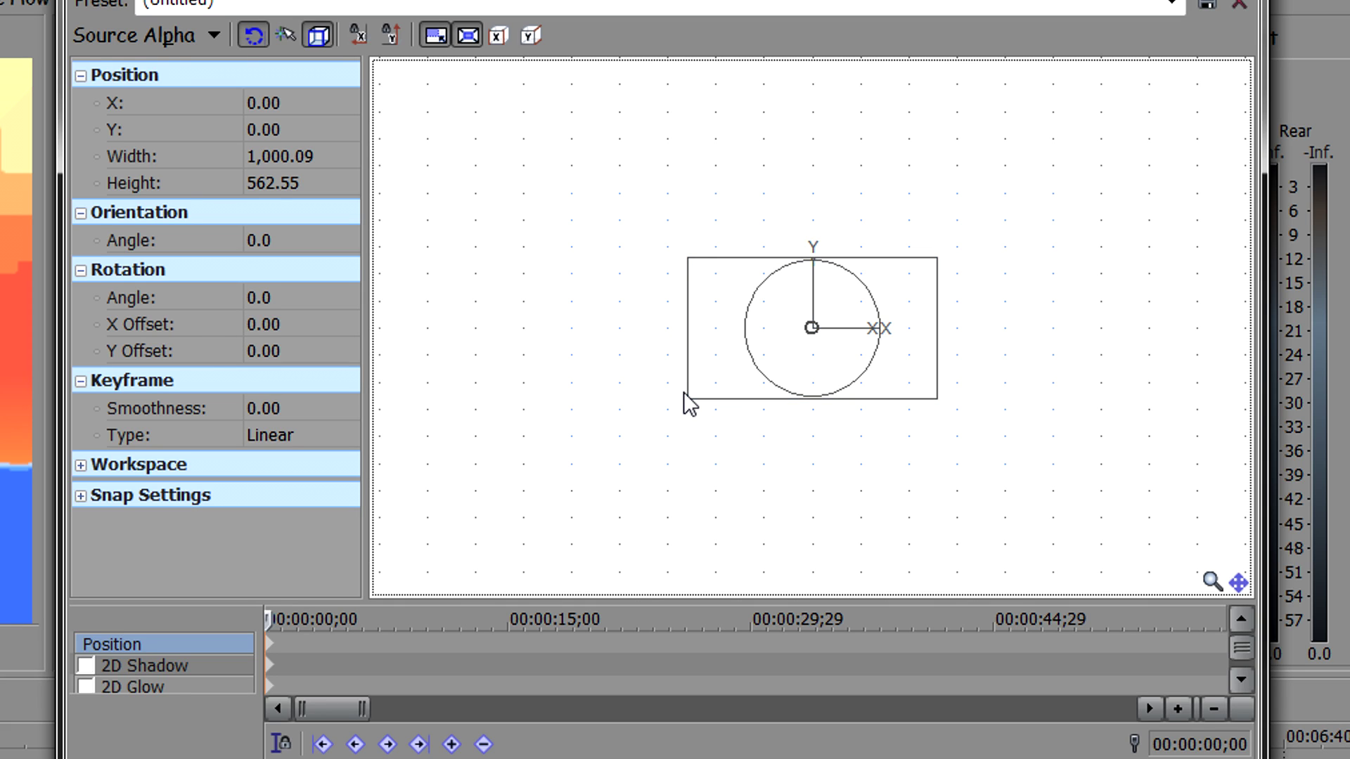
pyautogui.moveTo(687, 399); pyautogui.dragTo(257, 598)
pyautogui.moveTo(155, 620); pyautogui.dragTo(668, 383)
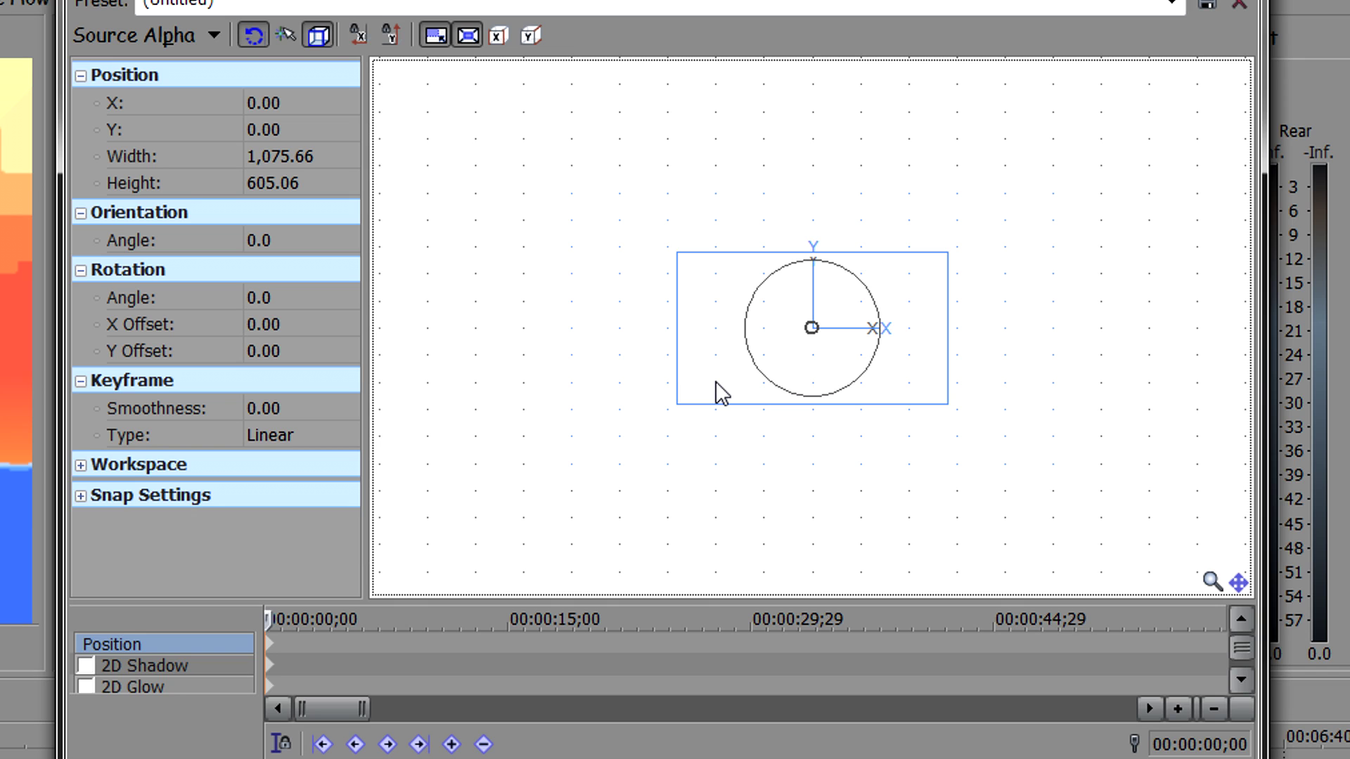
# Step: Reposition the overlay frame and shrink it to about 807 by 454, centred at about -229, -37
pyautogui.moveTo(715, 382); pyautogui.dragTo(811, 342)
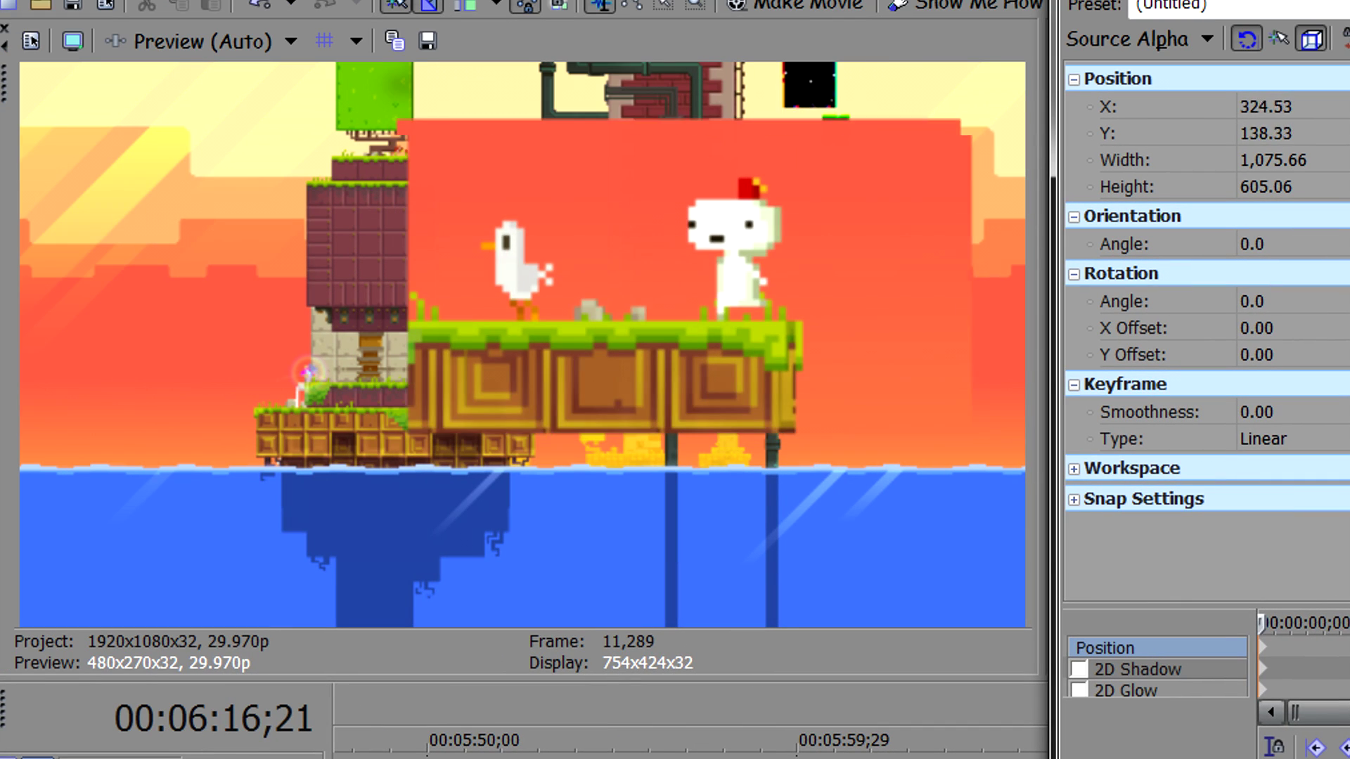
pyautogui.moveTo(1326, 342); pyautogui.dragTo(1349, 333)
pyautogui.moveTo(1349, 413); pyautogui.dragTo(1349, 394)
pyautogui.moveTo(1349, 337); pyautogui.dragTo(1349, 390)
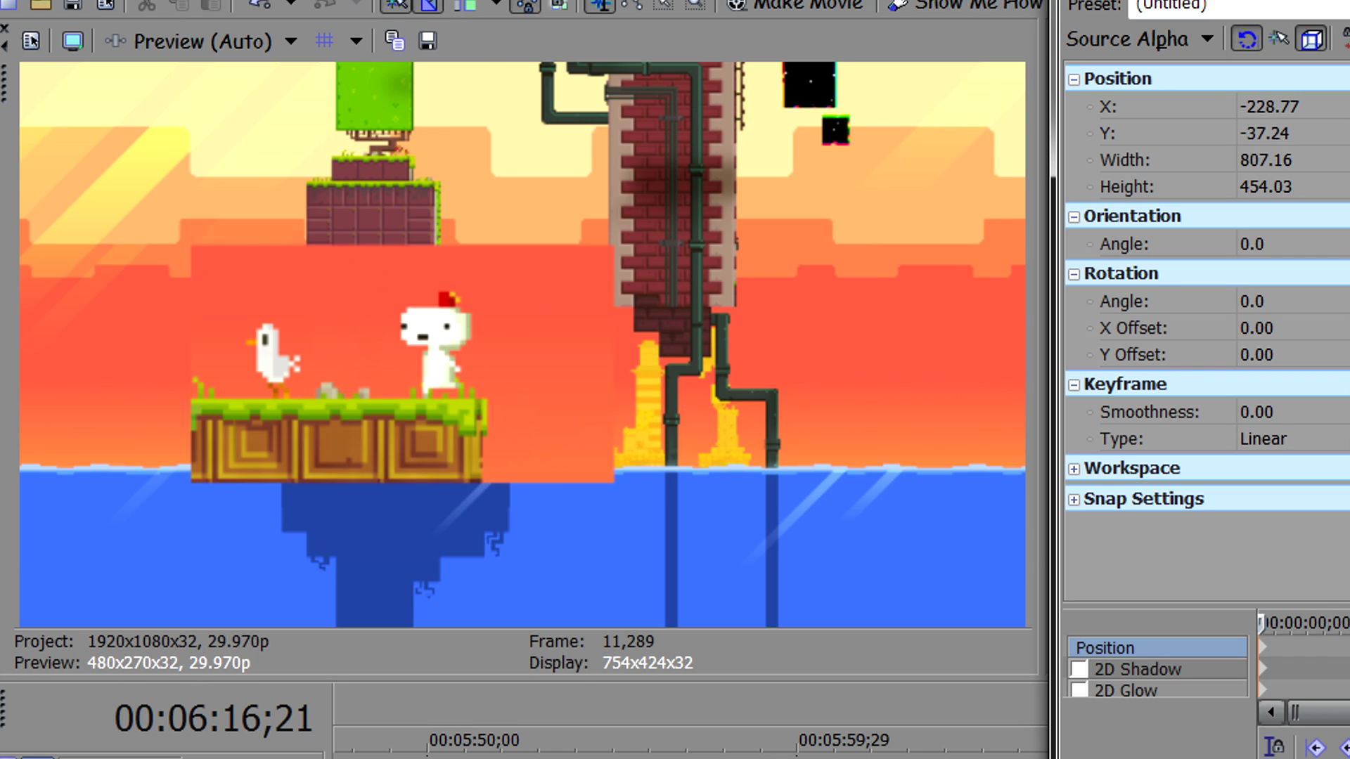
# Step: Rotate the overlay frame to an orientation angle of about -32.5 degrees, and undo the rotation
pyautogui.moveTo(1027, 542)
pyautogui.mouseDown()
pyautogui.moveTo(1032, 576)
pyautogui.moveTo(1022, 528)
pyautogui.moveTo(1020, 557)
pyautogui.mouseUp()
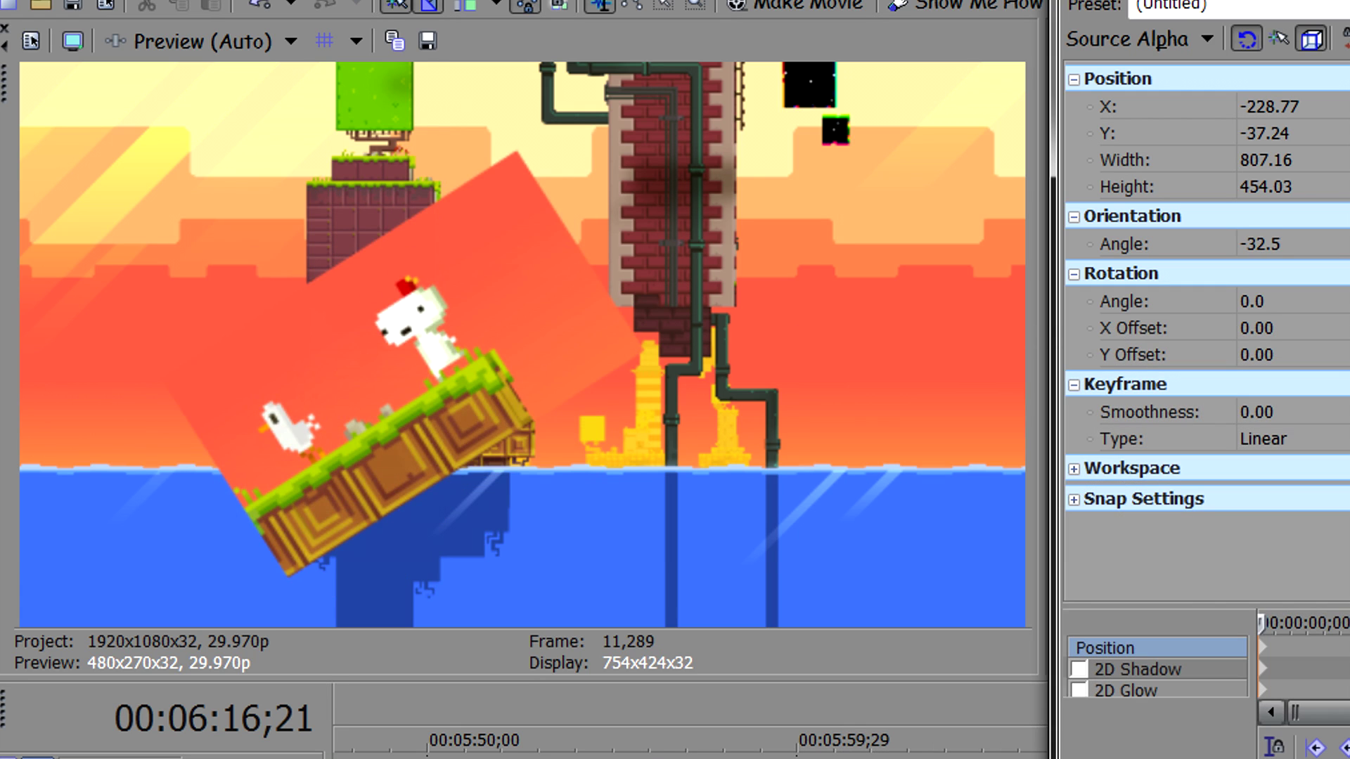
pyautogui.hotkey('ctrl', 'z')
# Step: Move the overlay frame to about 543, 266, return the playhead to 00:06:16;03, and close Track Motion
pyautogui.moveTo(1322, 344); pyautogui.dragTo(1349, 294)
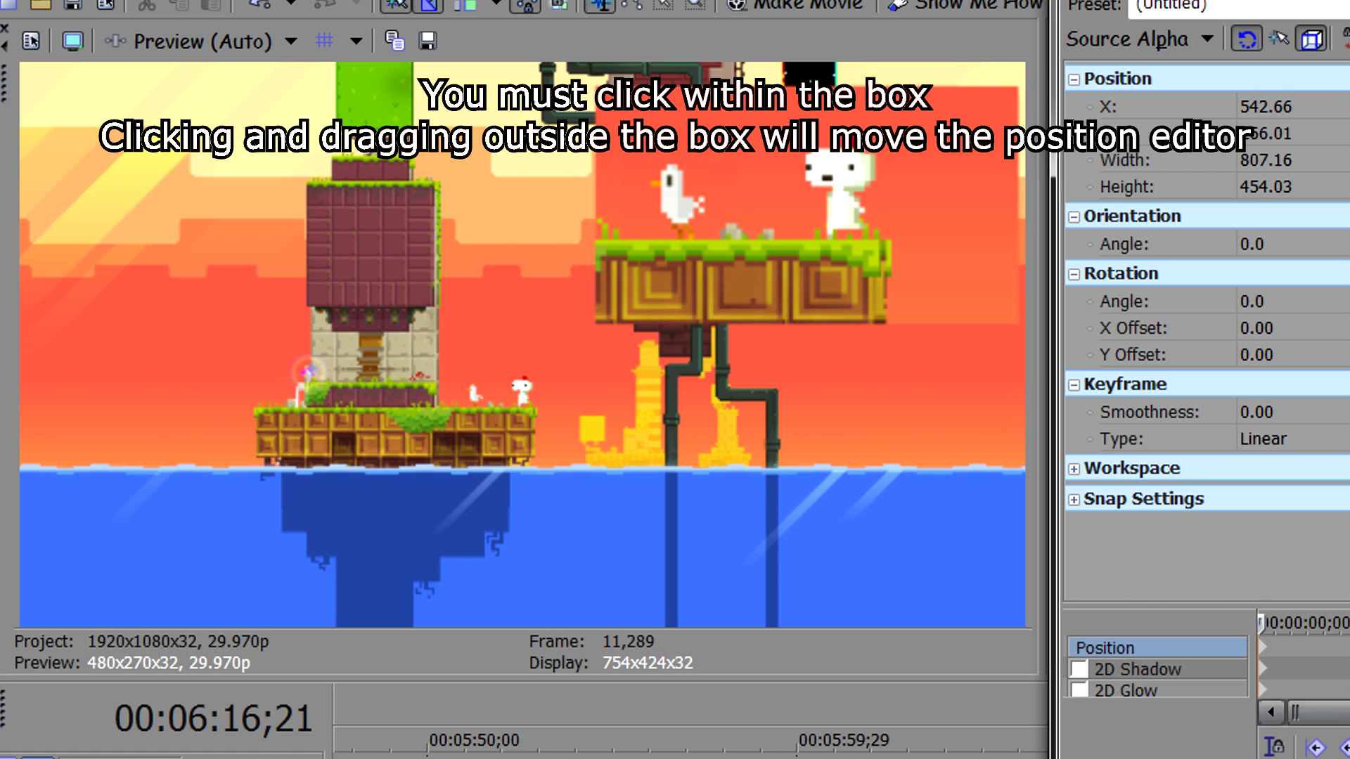
pyautogui.click(740, 471)
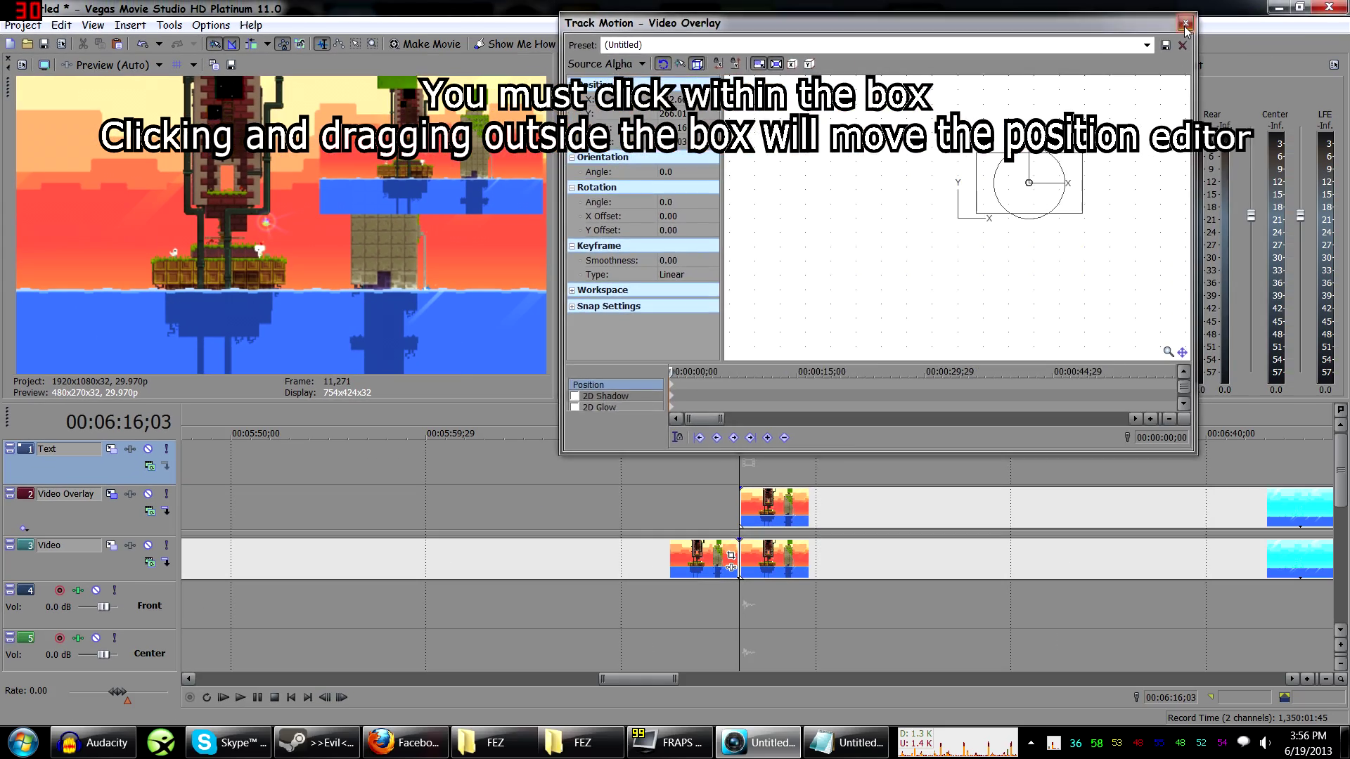
pyautogui.click(1186, 24)
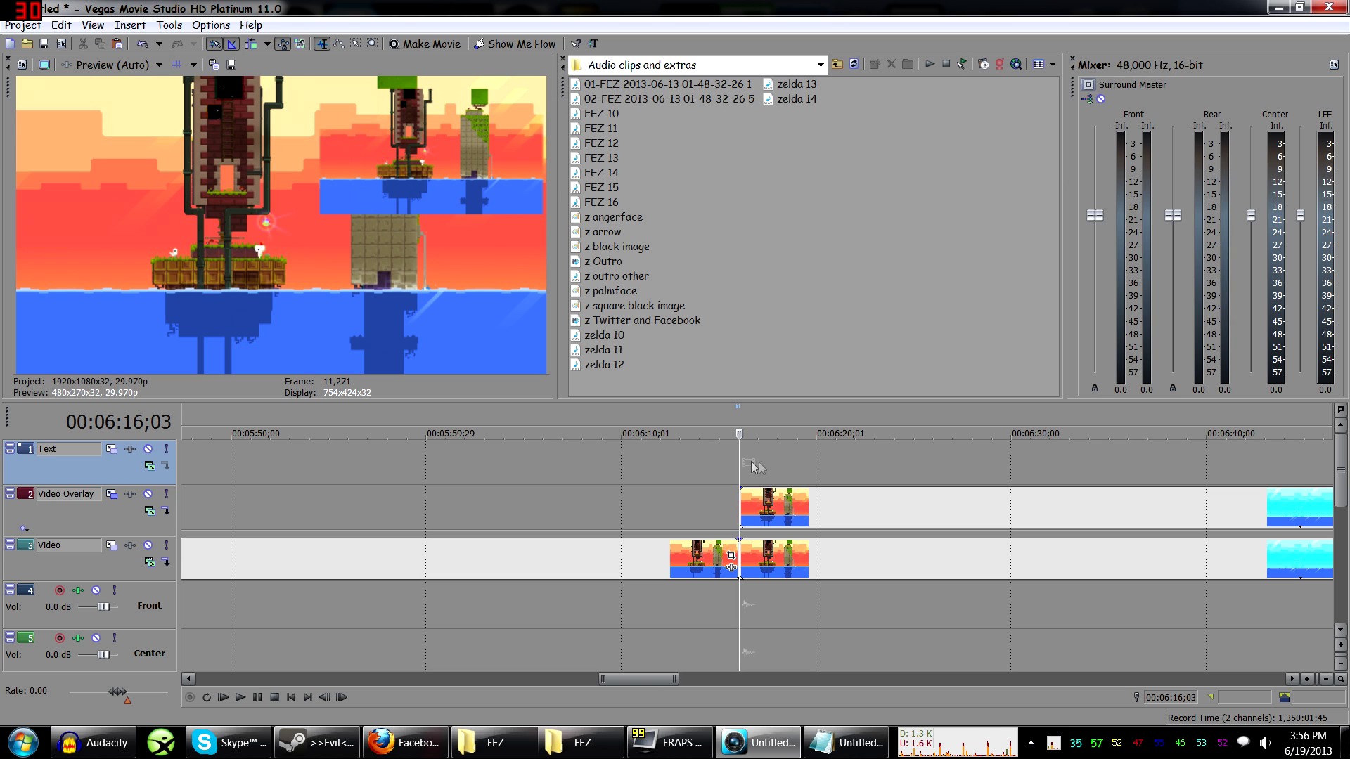
# Step: Play the section from 00:06:16;03 repeatedly to review the zooming overlay on top of the unzoomed Video track
pyautogui.press('space')
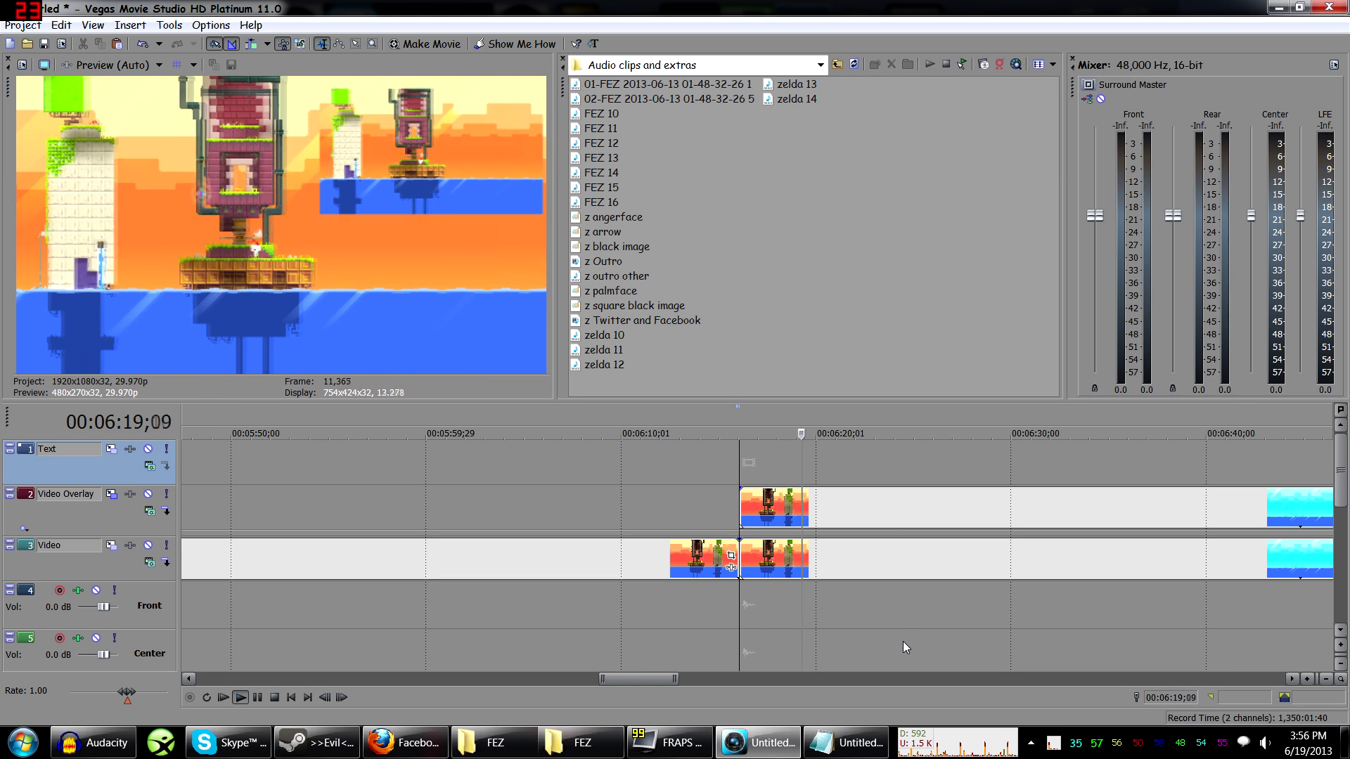
pyautogui.press('space')
pyautogui.press('space')
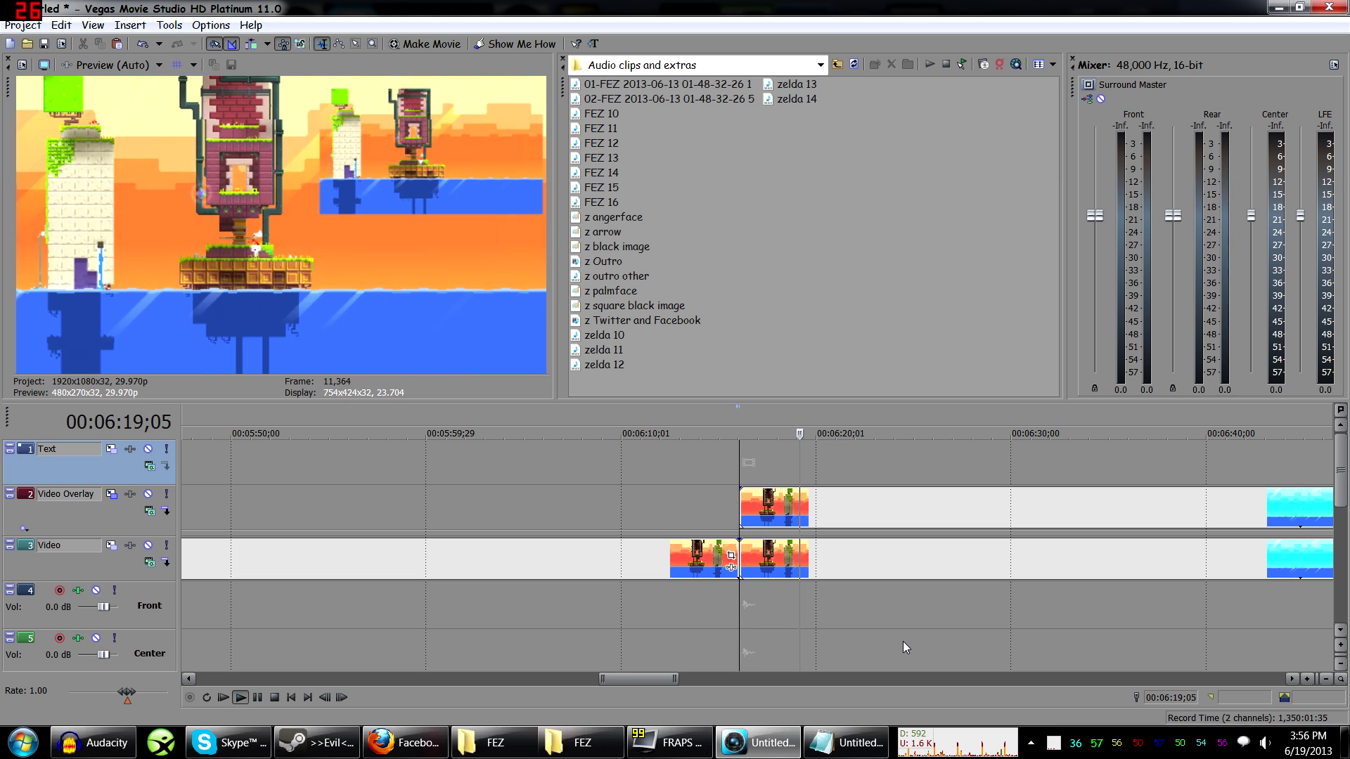
pyautogui.press('space')
pyautogui.press('space')
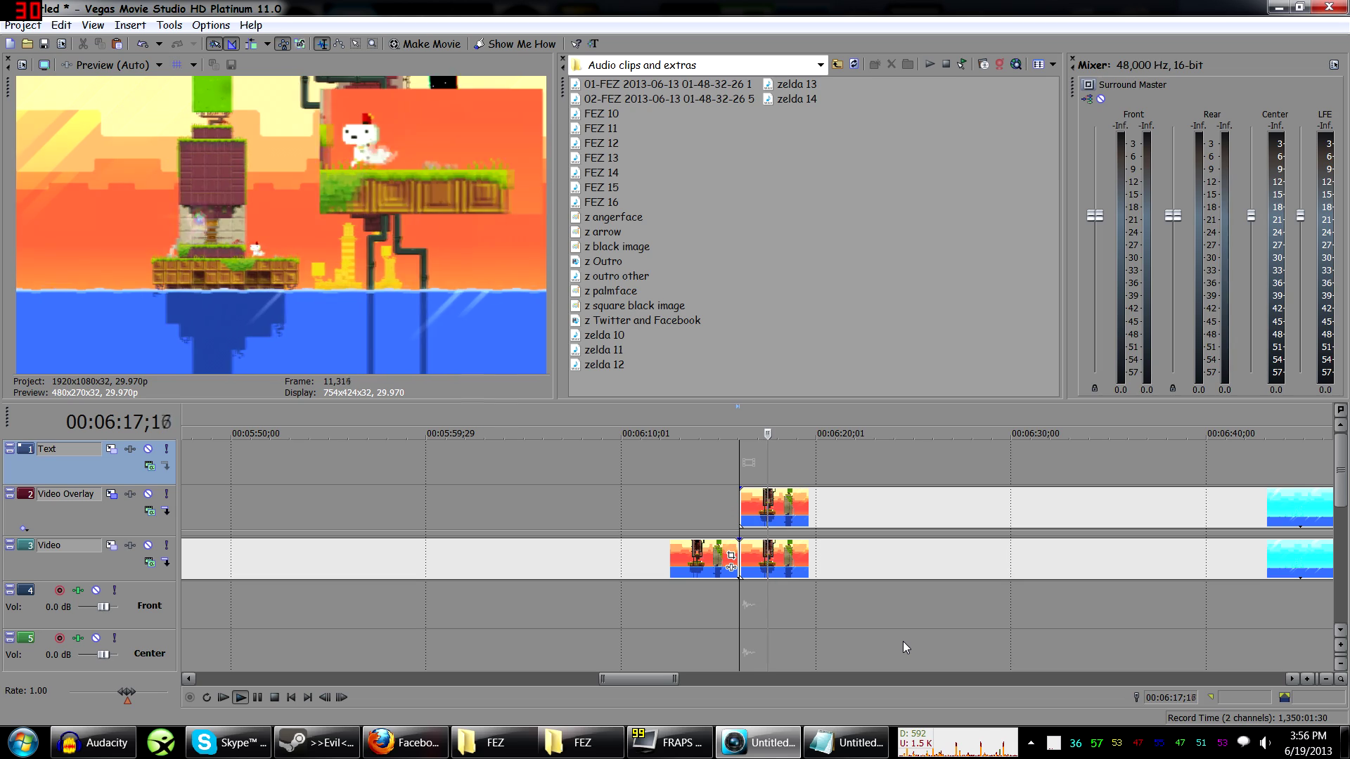
pyautogui.press('space')
pyautogui.press('space')
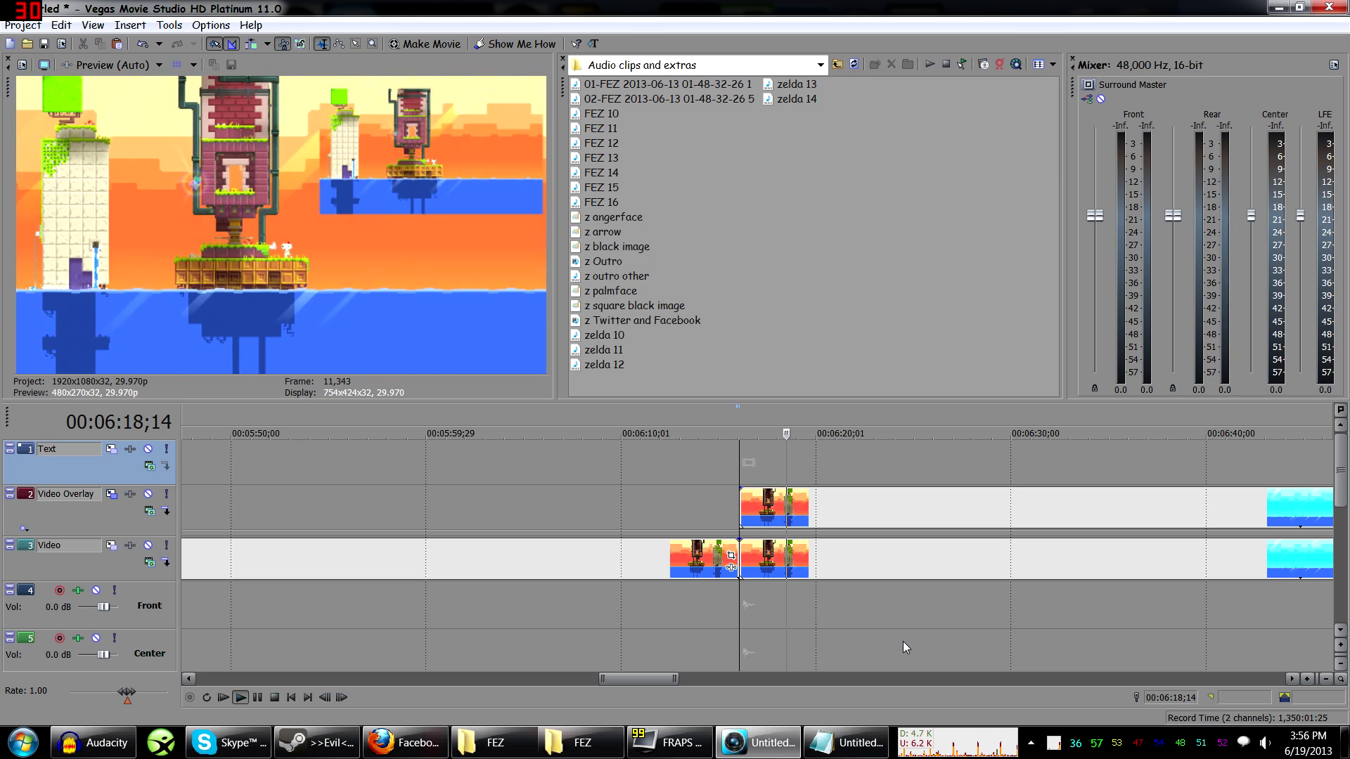
pyautogui.press('space')
pyautogui.click(650, 498)
pyautogui.scroll(-10, 650, 498)
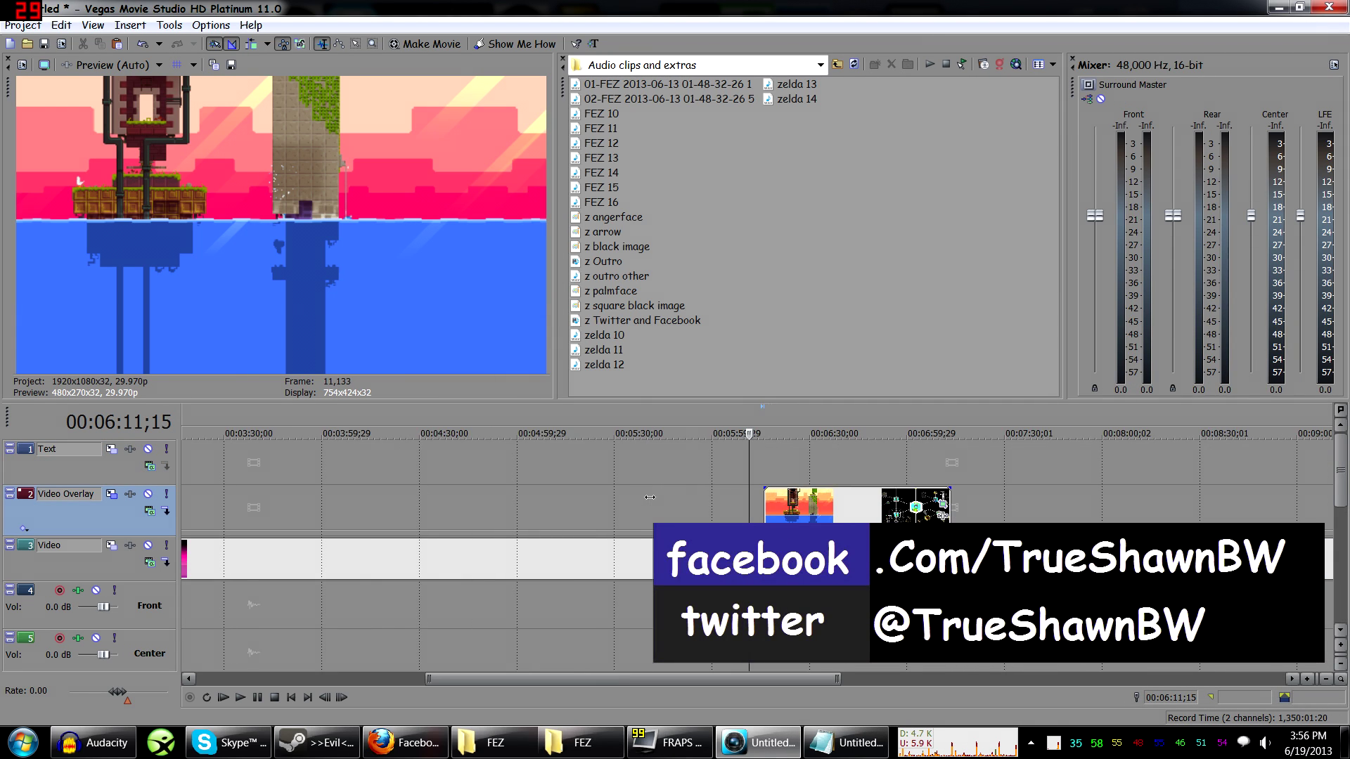